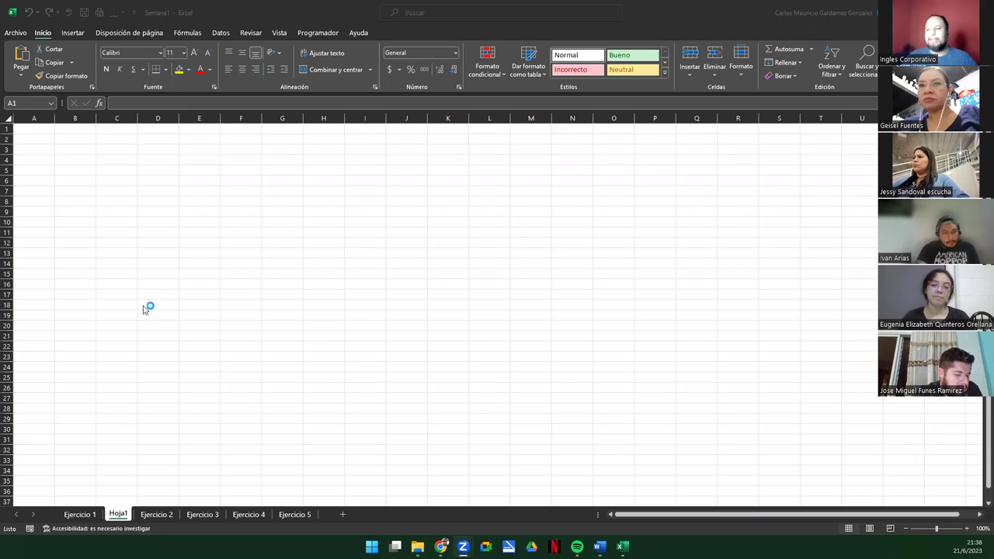
pyautogui.click(298, 339)
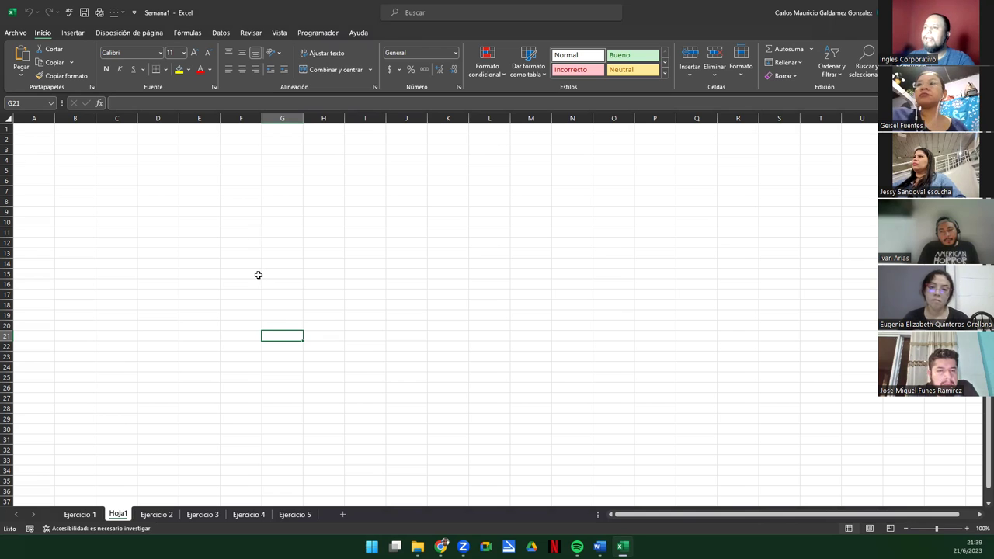
pyautogui.click(111, 169)
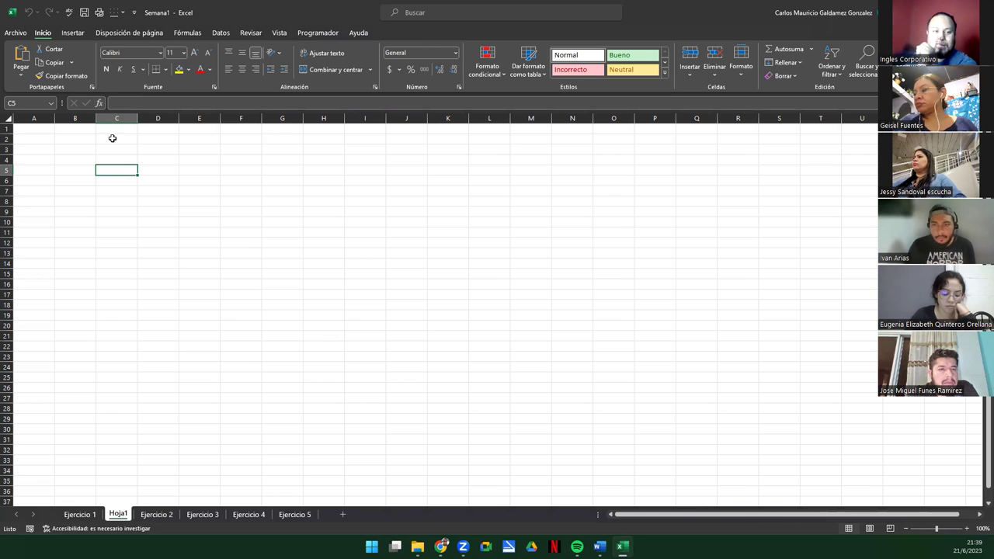
pyautogui.click(113, 139)
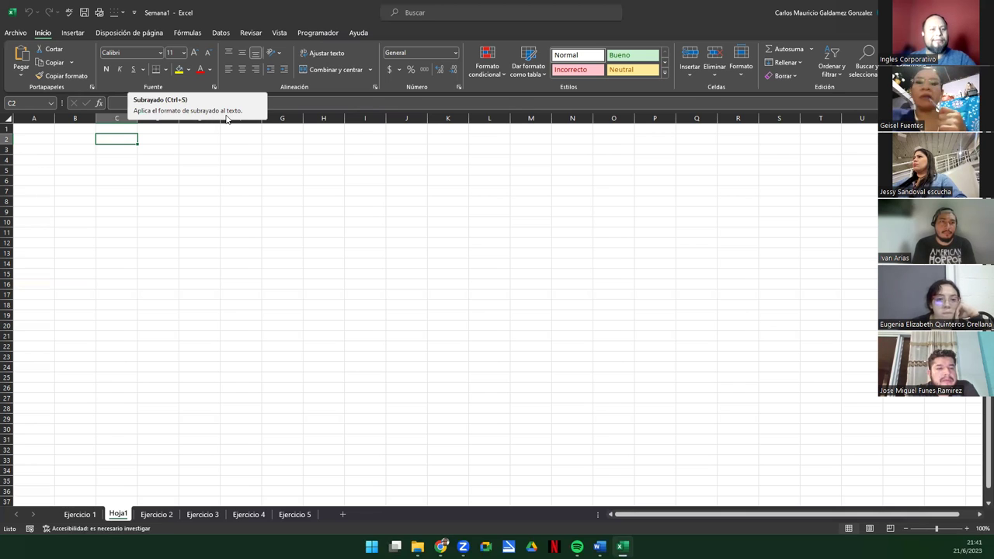
# - Enter a sample first name in cell F4 of the Hoja1 sheet
pyautogui.click(232, 161)
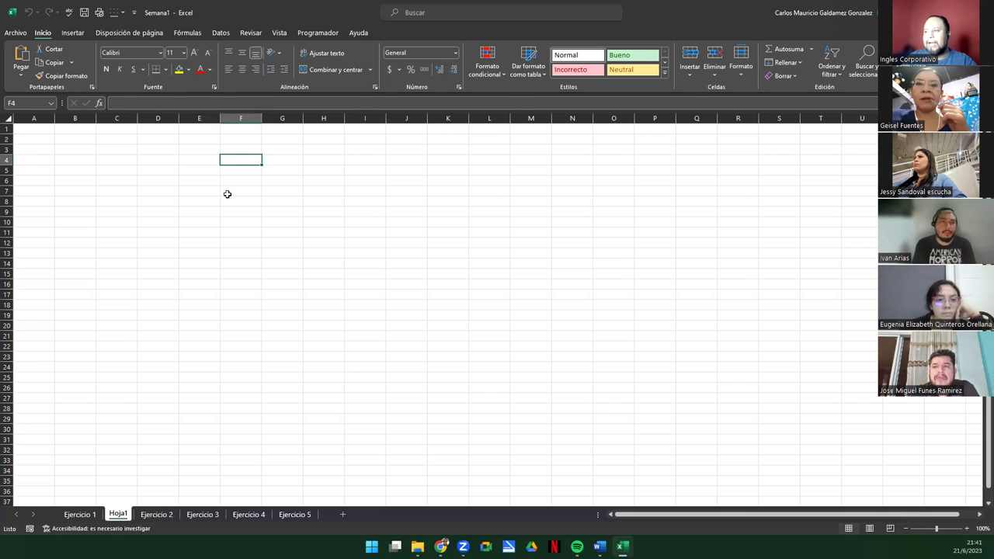
pyautogui.keyDown('ctrl'); pyautogui.scroll(3, 232, 197); pyautogui.keyUp('ctrl')
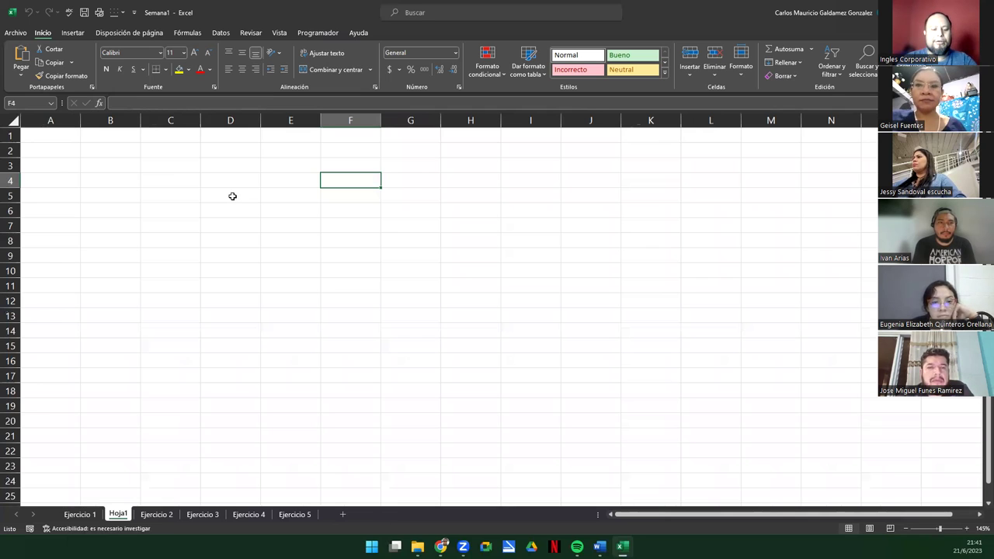
pyautogui.write('Carlos')
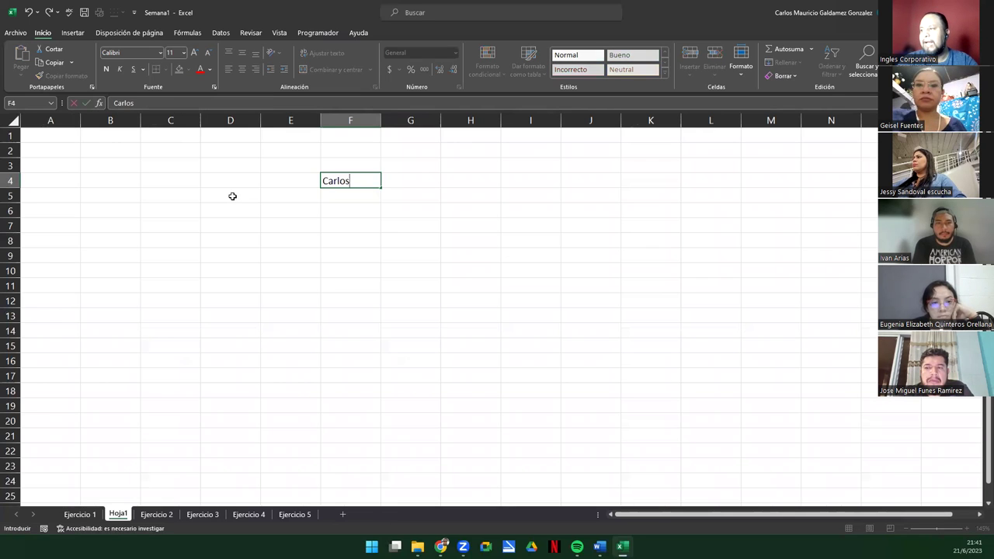
pyautogui.press('Return')
pyautogui.press('Up')
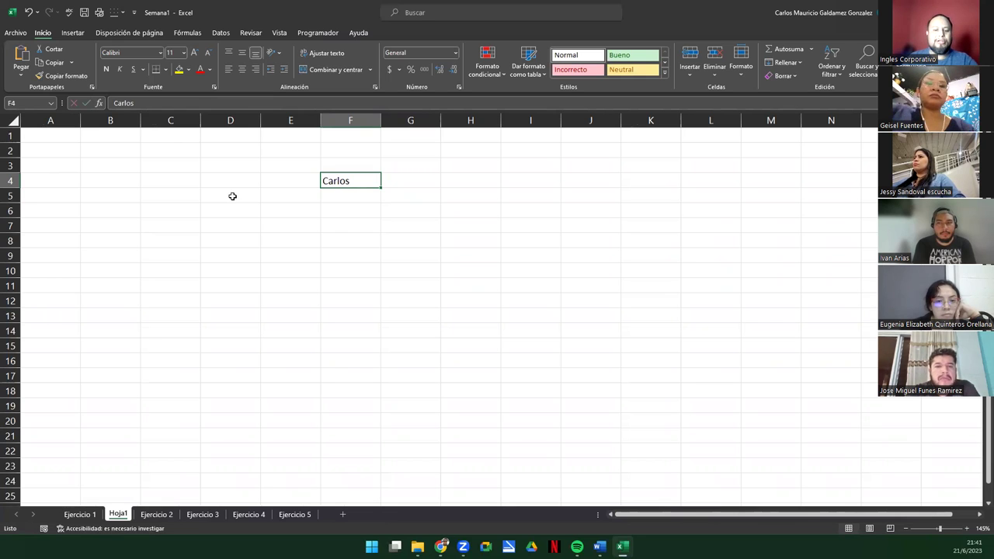
# - Apply bold, italic and underline formatting to the name in cell F4
pyautogui.hotkey('ctrl', 'n')
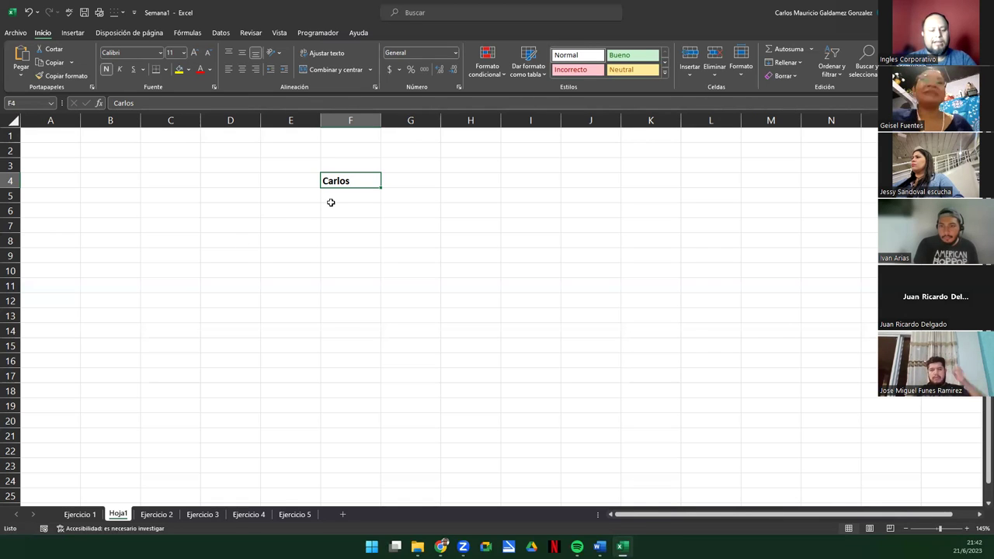
pyautogui.hotkey('ctrl', 'k')
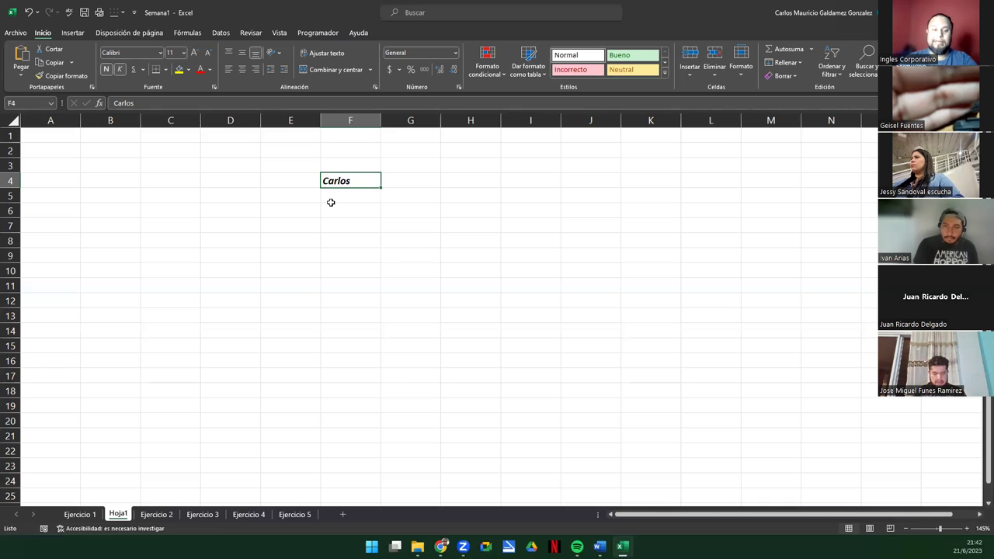
pyautogui.hotkey('ctrl', 's')
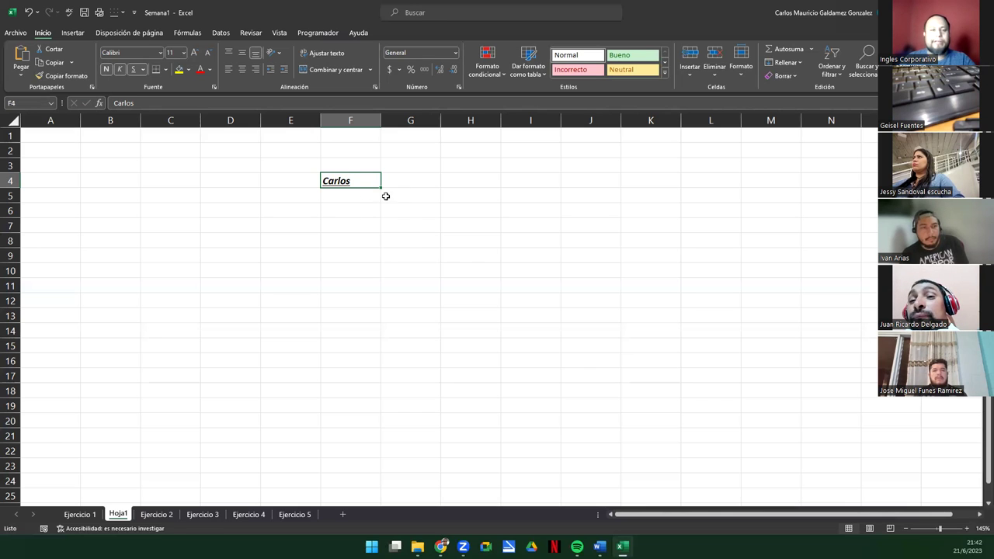
# - Remove the underline, italic and bold formatting from cell F4 and clear the cell's content
pyautogui.click(132, 70)
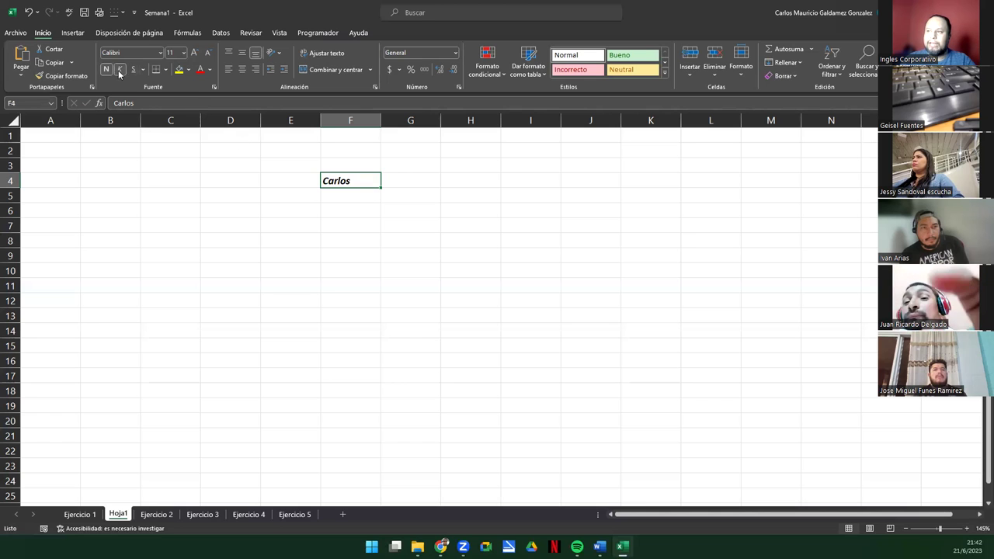
pyautogui.click(120, 70)
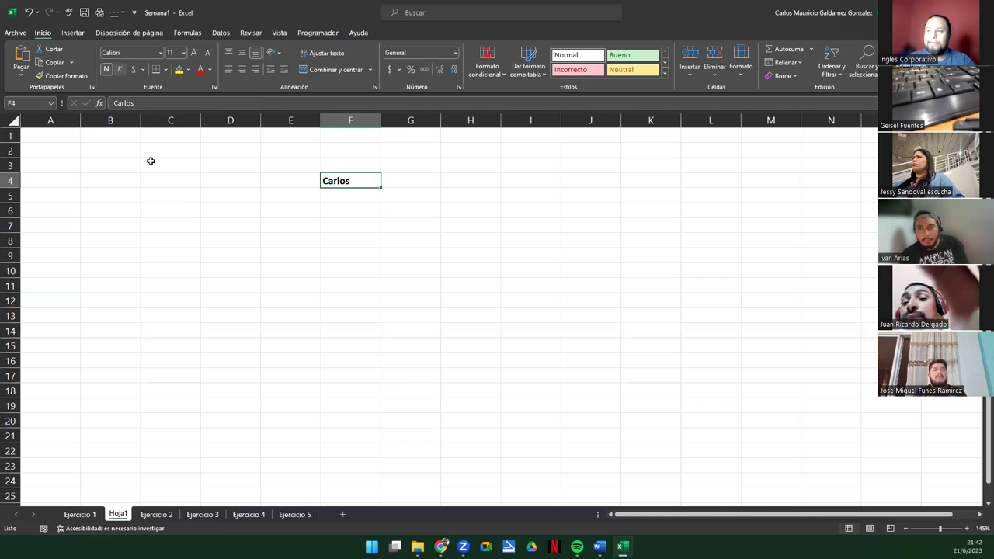
pyautogui.click(106, 69)
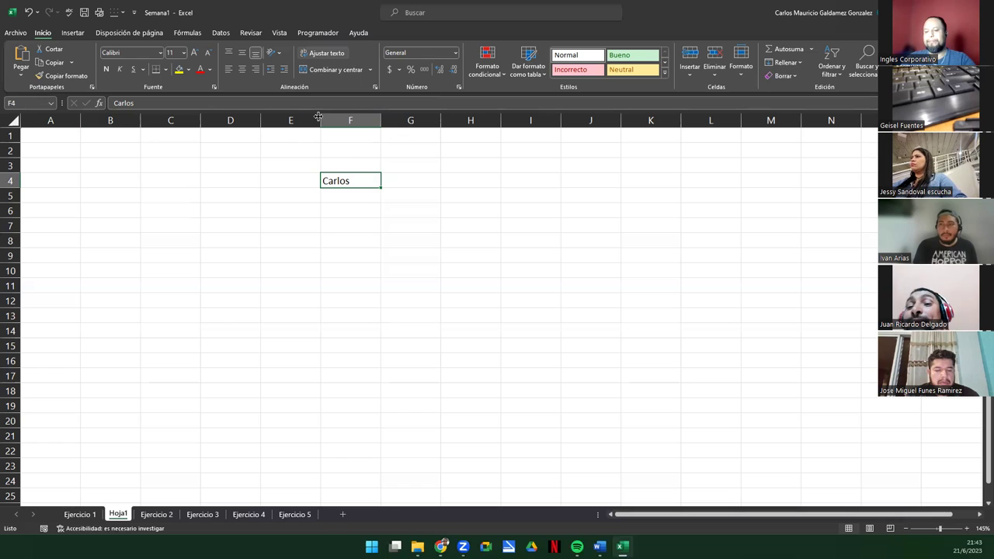
pyautogui.press('Delete')
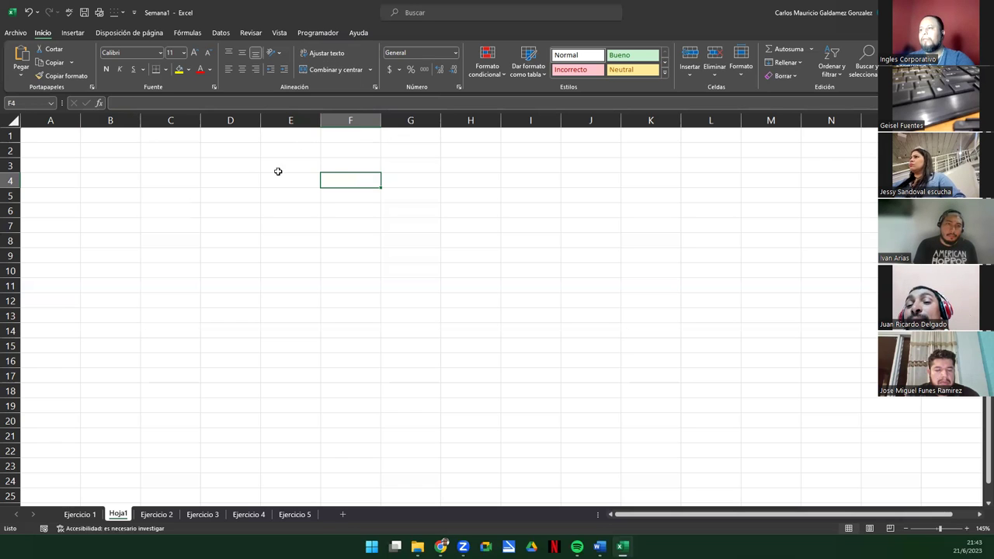
pyautogui.click(163, 195)
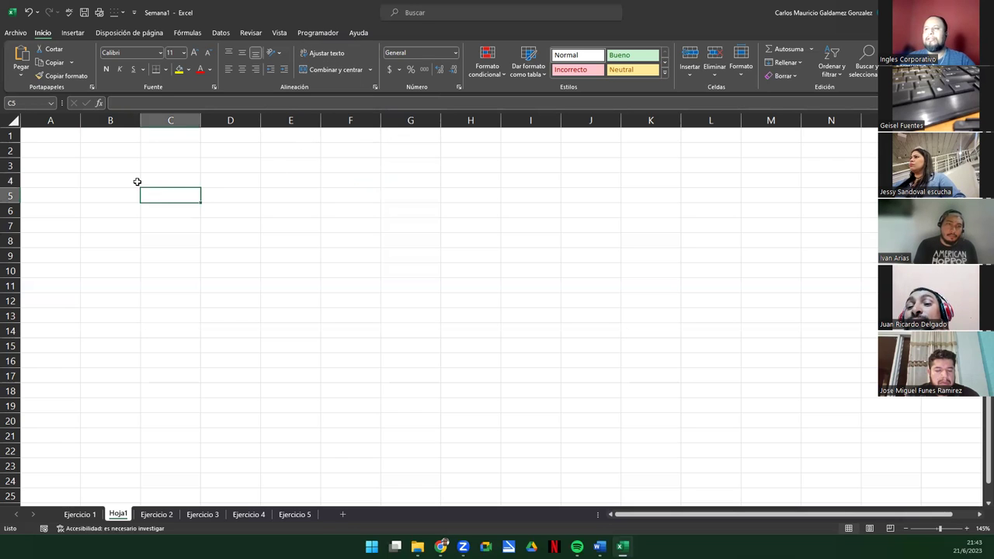
pyautogui.click(14, 34)
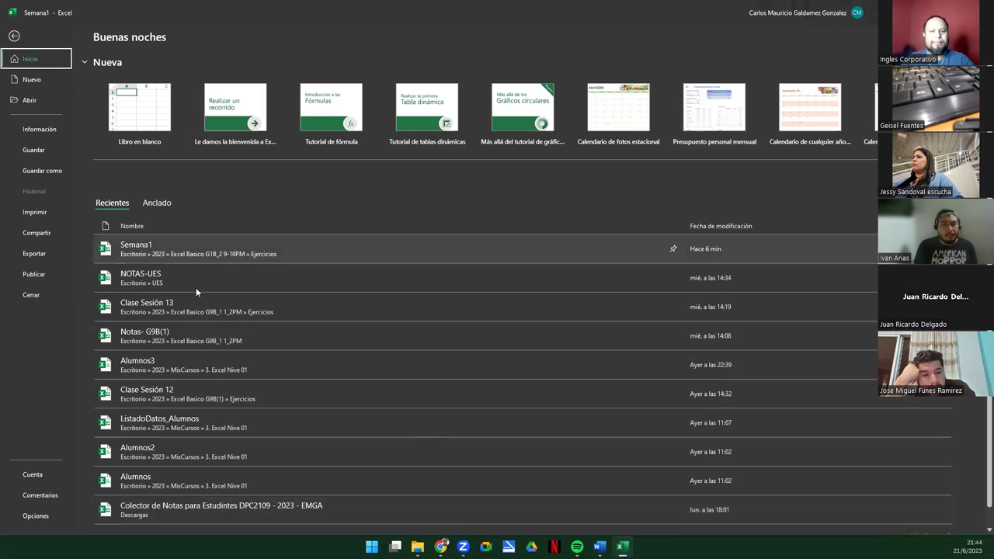
pyautogui.click(15, 37)
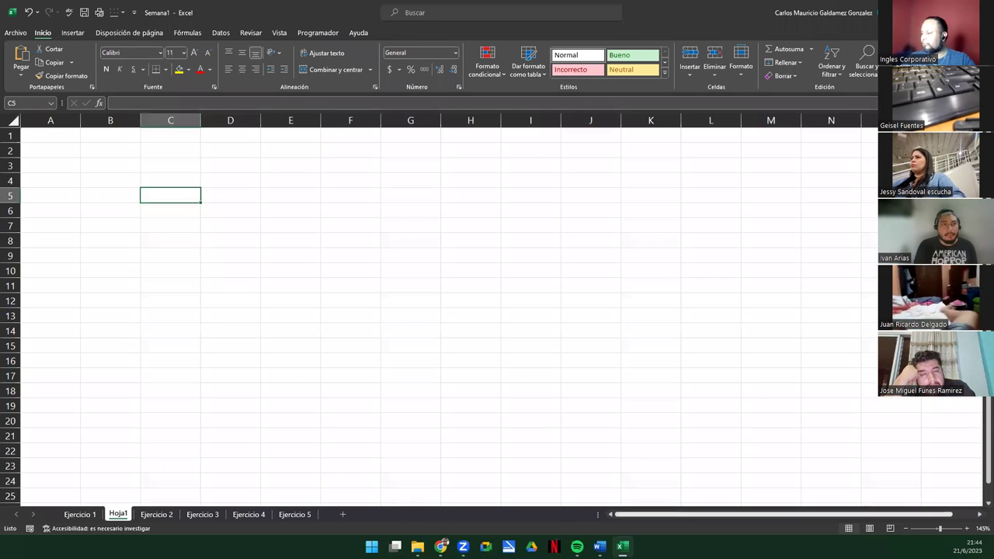
# - Zoom the empty Hoja1 sheet out to 20%
pyautogui.click(905, 529)
pyautogui.click(906, 529)
pyautogui.click(906, 529)
pyautogui.click(906, 529)
pyautogui.click(906, 529)
pyautogui.click(906, 529)
pyautogui.click(906, 531)
pyautogui.click(905, 530)
pyautogui.click(906, 530)
pyautogui.click(906, 532)
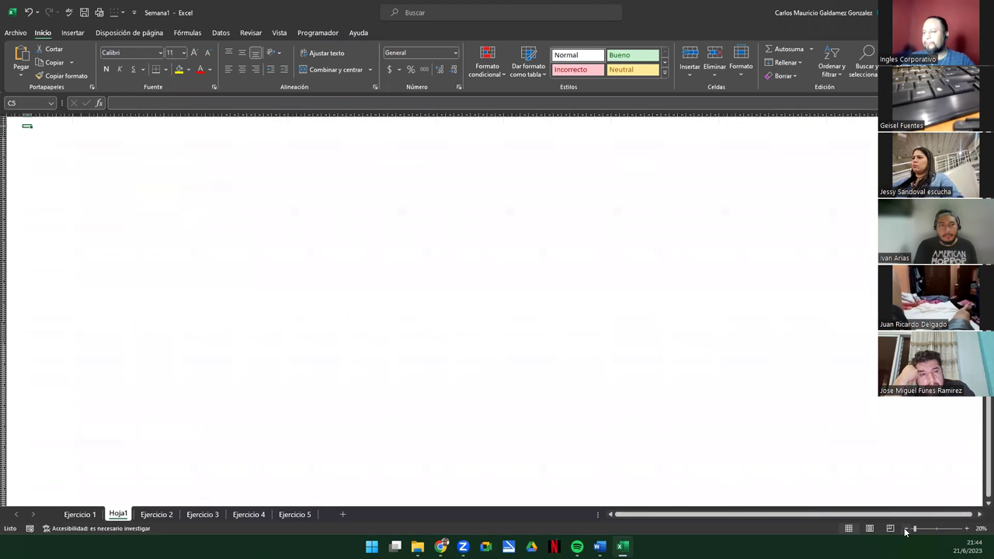
# - Zoom the Hoja1 sheet in to 210% and reduce the zoom slightly again
pyautogui.click(967, 530)
pyautogui.click(967, 530)
pyautogui.click(967, 530)
pyautogui.click(967, 529)
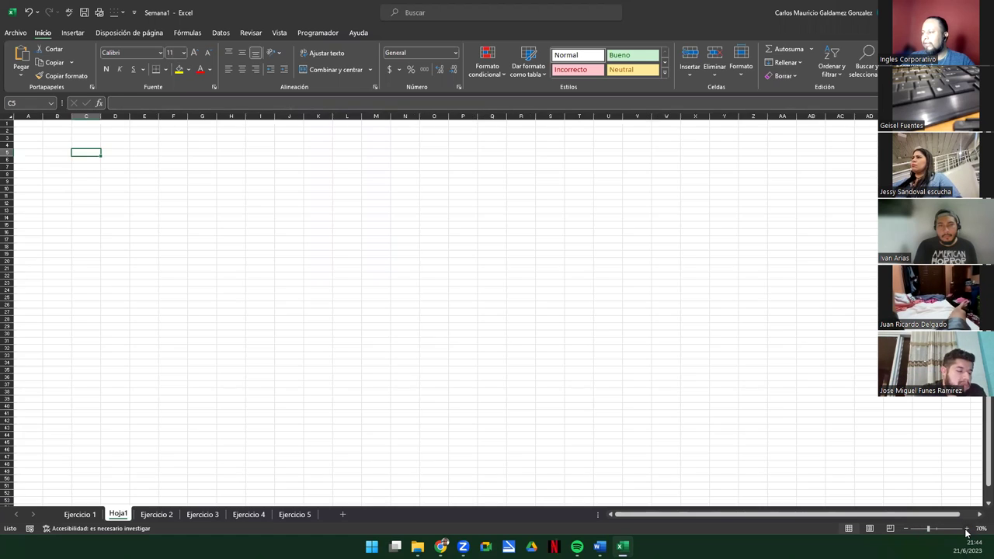
pyautogui.click(967, 530)
pyautogui.click(967, 530)
pyautogui.click(967, 530)
pyautogui.click(967, 530)
pyautogui.click(967, 530)
pyautogui.click(967, 530)
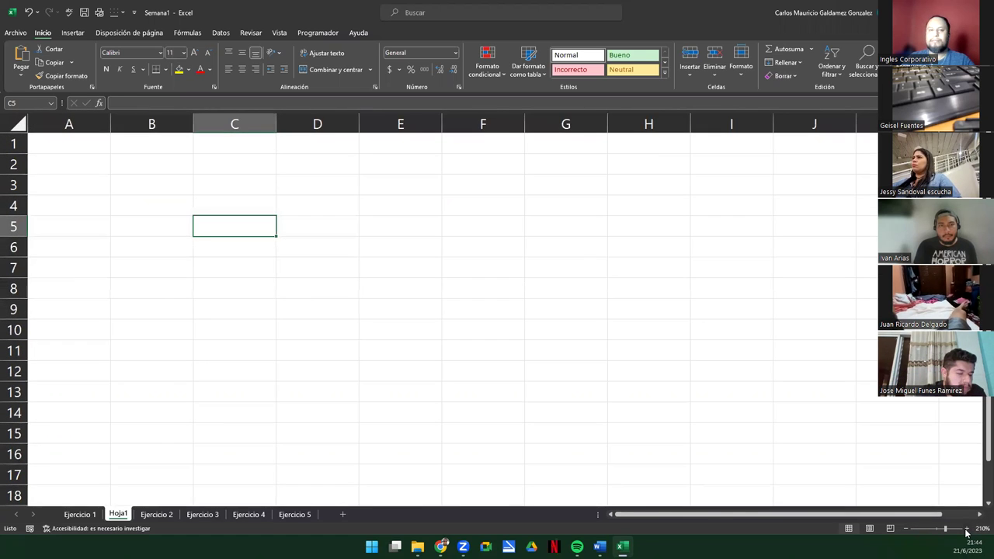
pyautogui.click(967, 529)
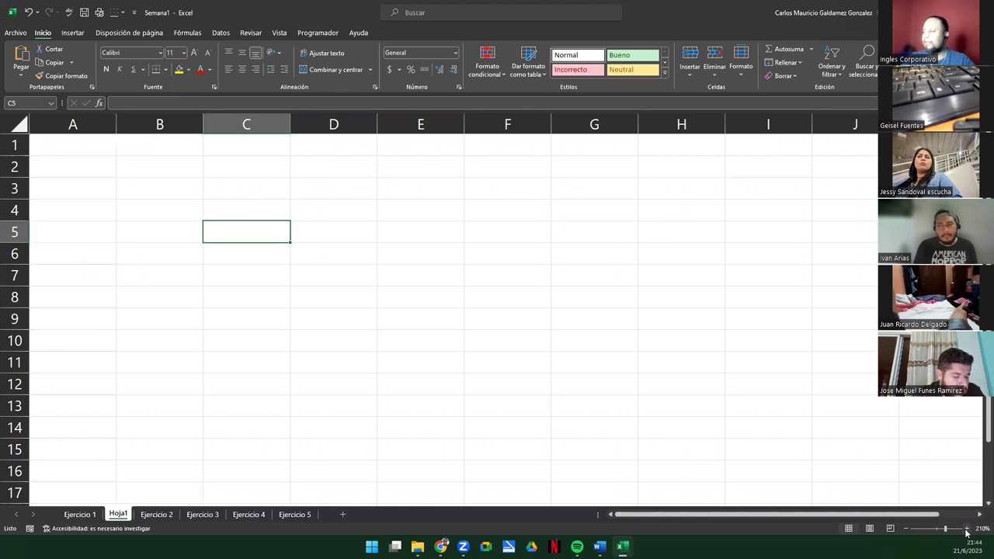
pyautogui.click(177, 207)
pyautogui.keyDown('ctrl'); pyautogui.scroll(-2, 180, 210); pyautogui.keyUp('ctrl')
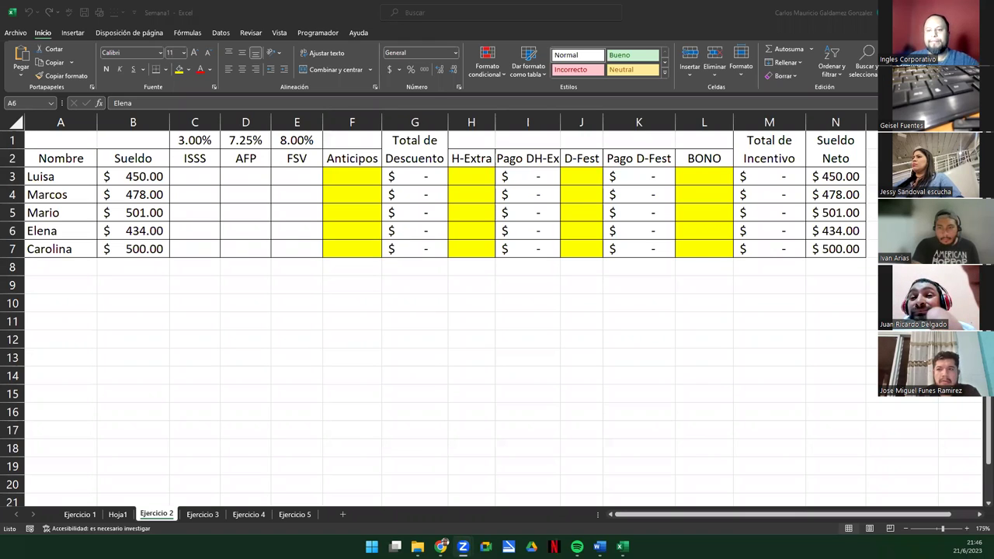
# - Compare the employee names in the Nombre columns of the Ejercicio 1 and Ejercicio 2 sheets
pyautogui.click(85, 516)
pyautogui.click(83, 516)
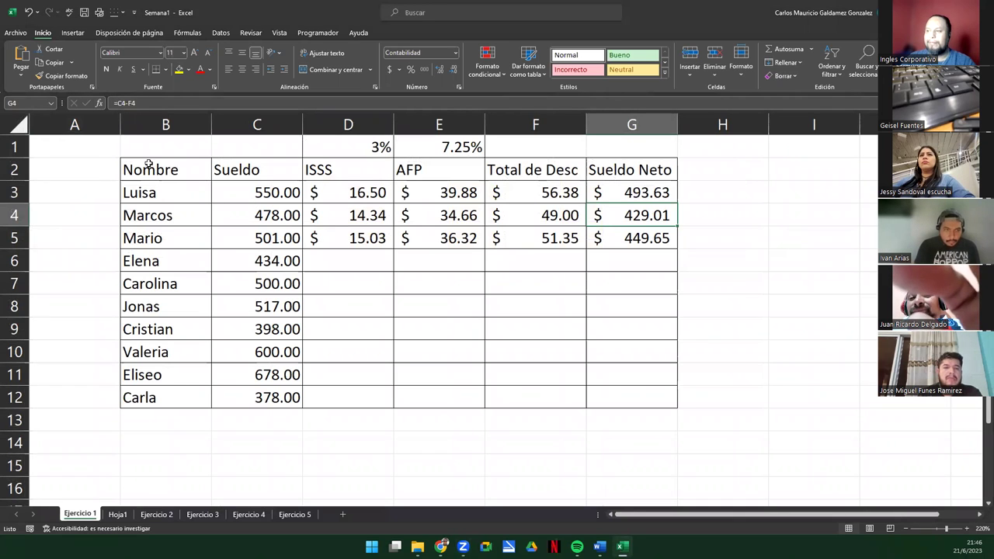
pyautogui.click(158, 515)
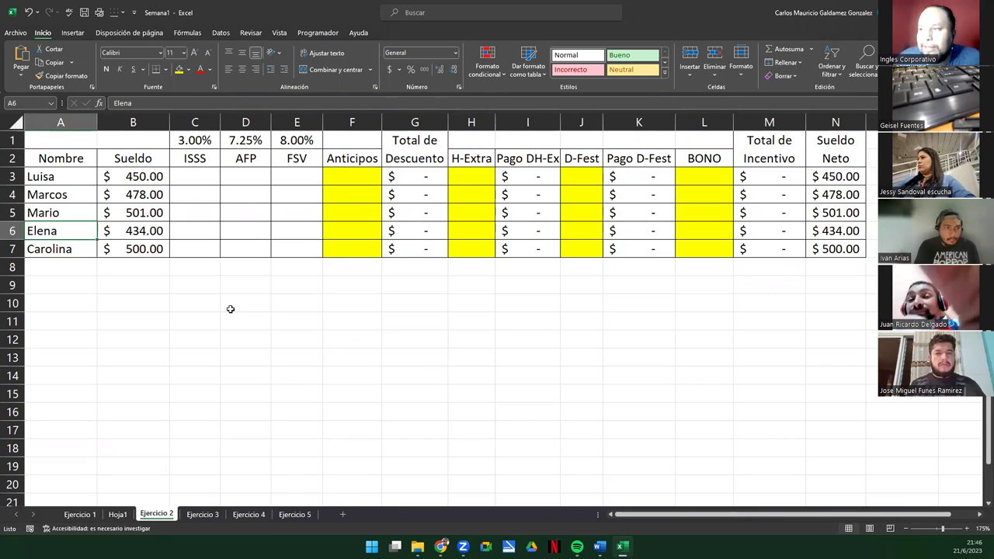
pyautogui.click(68, 516)
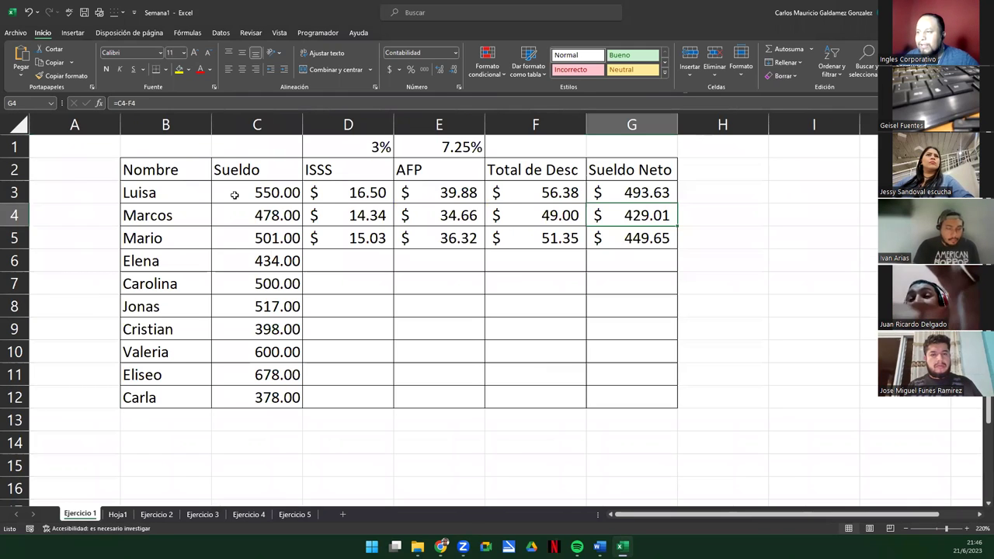
pyautogui.moveTo(176, 196)
pyautogui.mouseDown()
pyautogui.moveTo(184, 248)
pyautogui.moveTo(177, 201)
pyautogui.mouseUp()
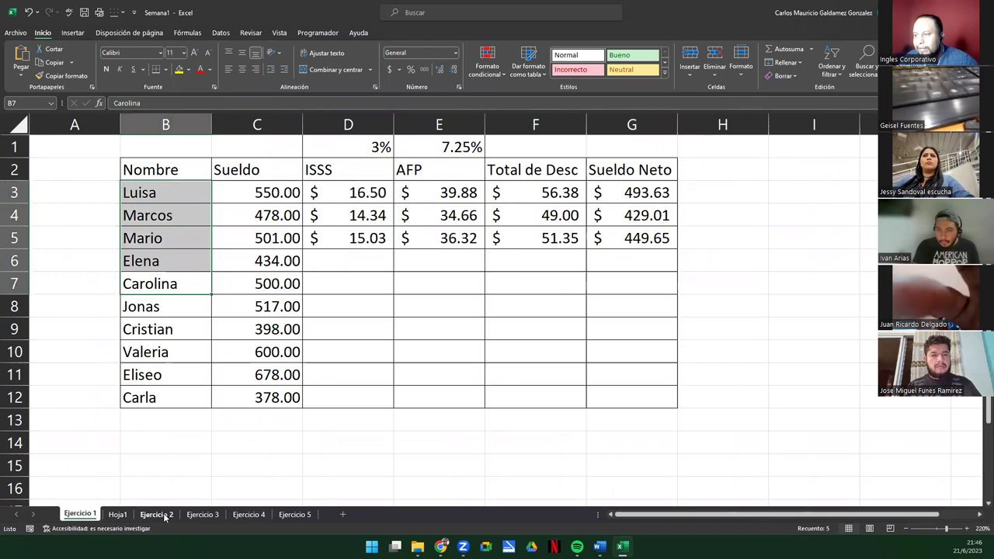
pyautogui.click(156, 515)
pyautogui.moveTo(49, 158); pyautogui.dragTo(62, 249)
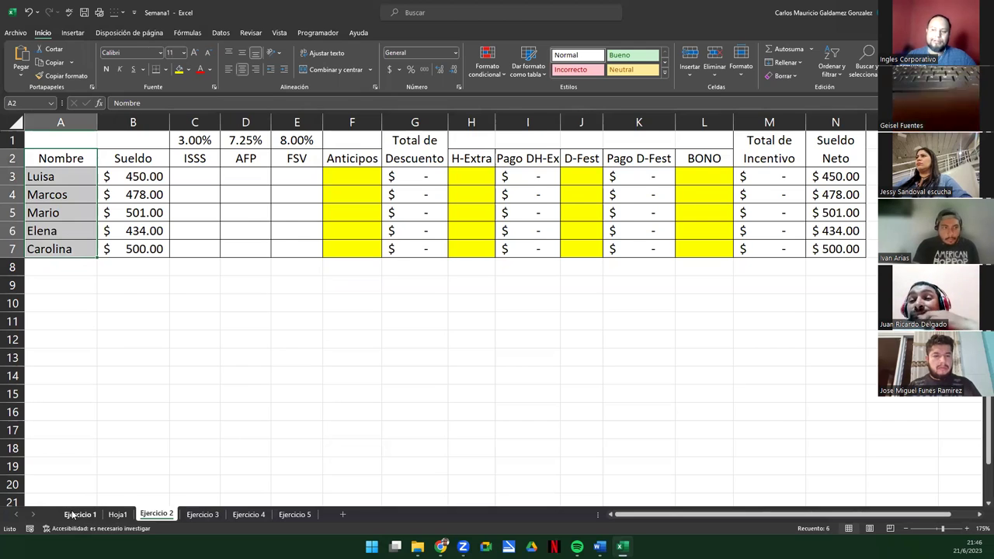
pyautogui.click(78, 515)
pyautogui.moveTo(167, 182); pyautogui.dragTo(206, 284)
pyautogui.click(144, 514)
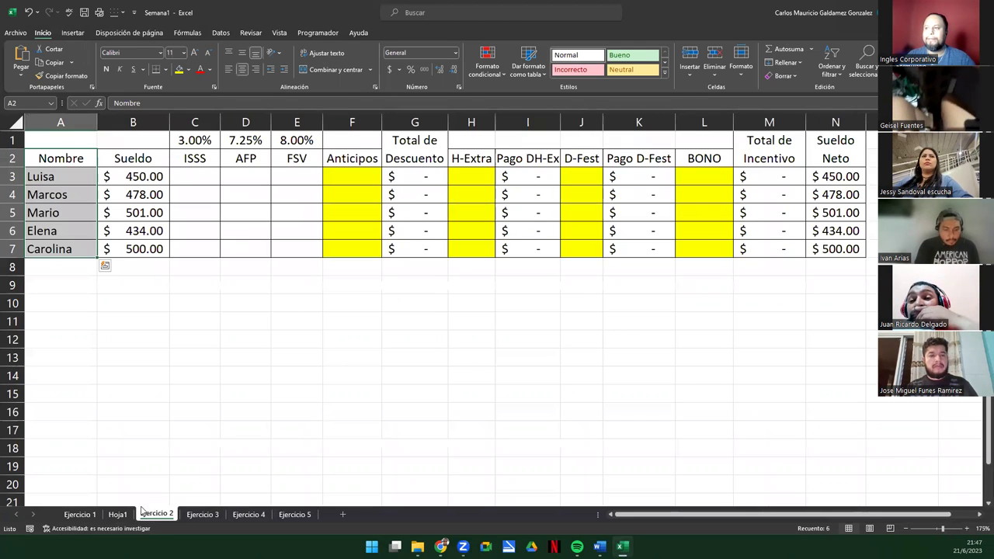
pyautogui.click(113, 244)
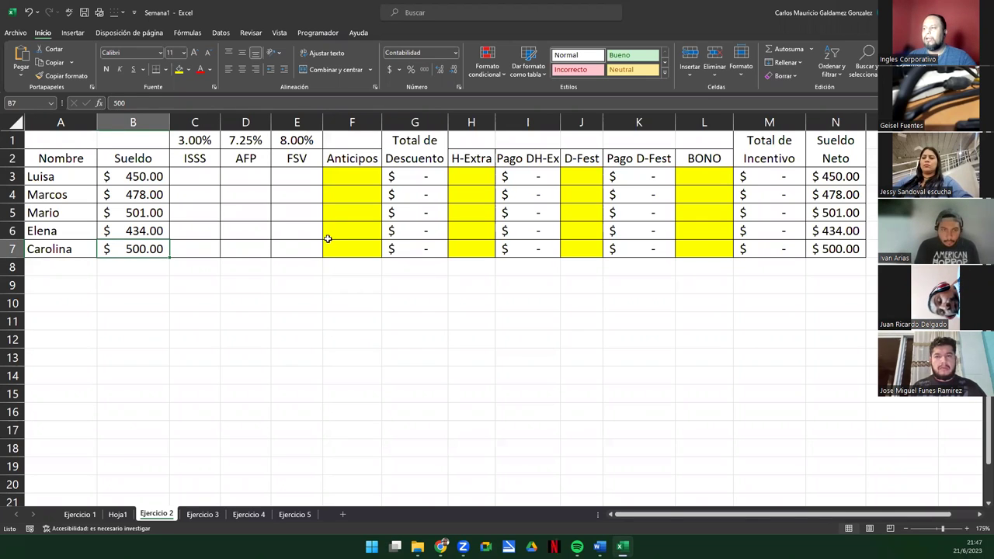
# - Clear the contents of range G3:N7, from Total de Descuento through Sueldo Neto, on the Ejercicio 2 sheet
pyautogui.moveTo(410, 178); pyautogui.dragTo(822, 260)
pyautogui.press('Delete')
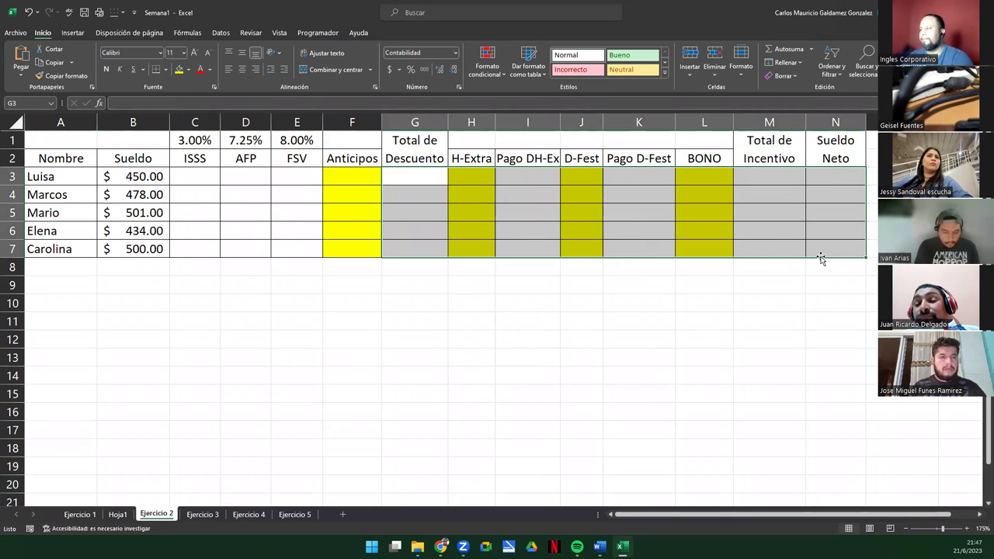
pyautogui.click(554, 237)
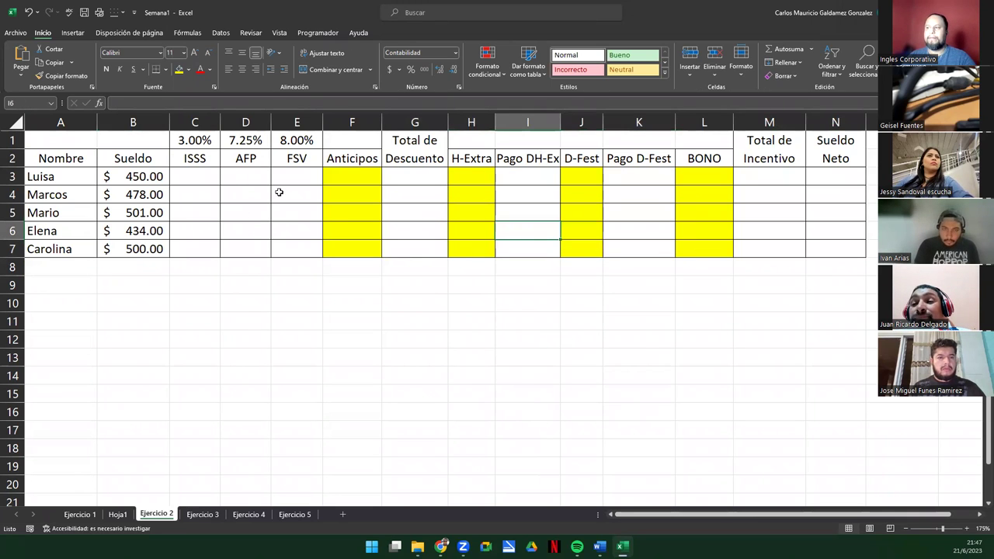
# - Right-align the ISSS, AFP and FSV percentages in cells C1:E1
pyautogui.moveTo(196, 141); pyautogui.dragTo(296, 141)
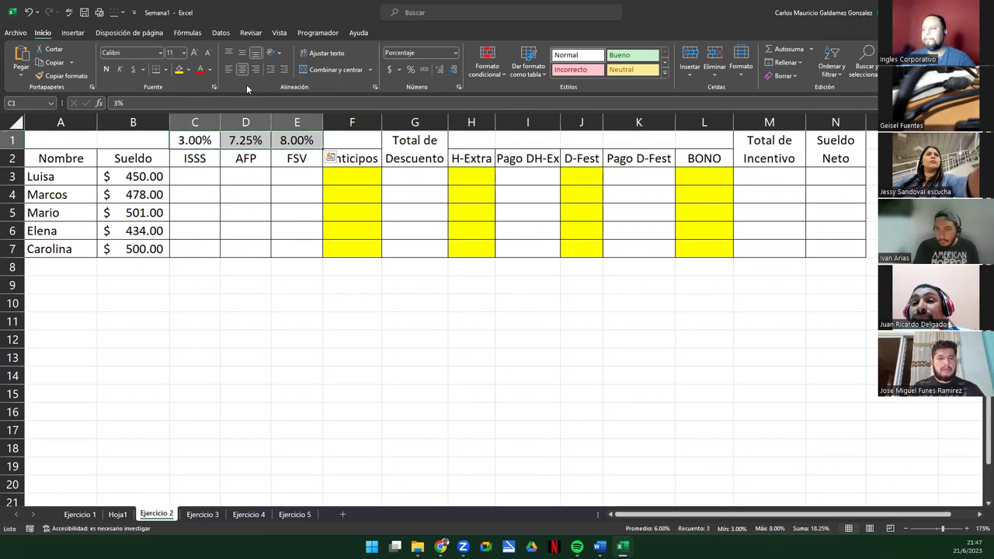
pyautogui.click(258, 71)
pyautogui.click(302, 197)
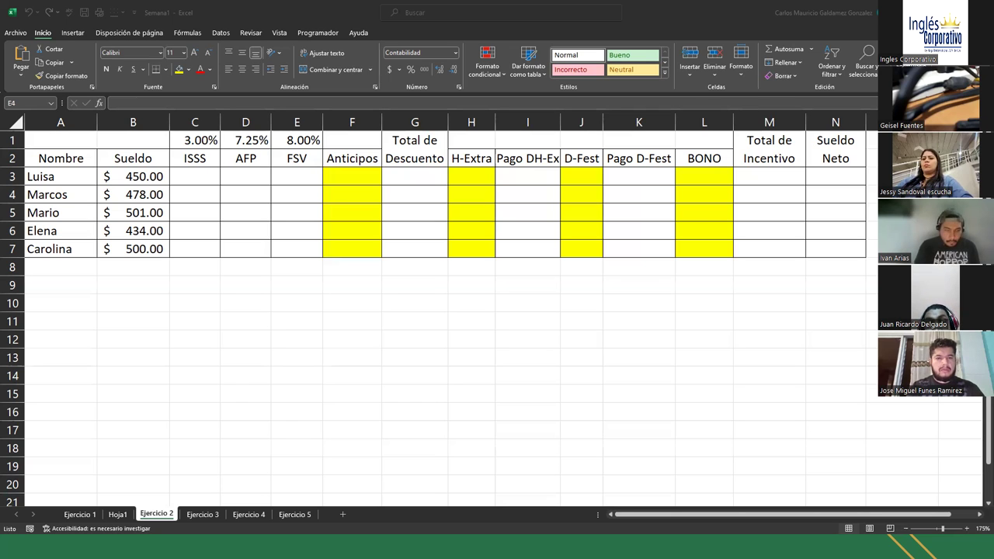
# - Review the payroll table's column headers for names, deductions, incentives and totals on the Ejercicio 2 sheet
pyautogui.click(78, 159)
pyautogui.moveTo(208, 158); pyautogui.dragTo(365, 160)
pyautogui.moveTo(471, 159); pyautogui.dragTo(708, 159)
pyautogui.click(765, 159)
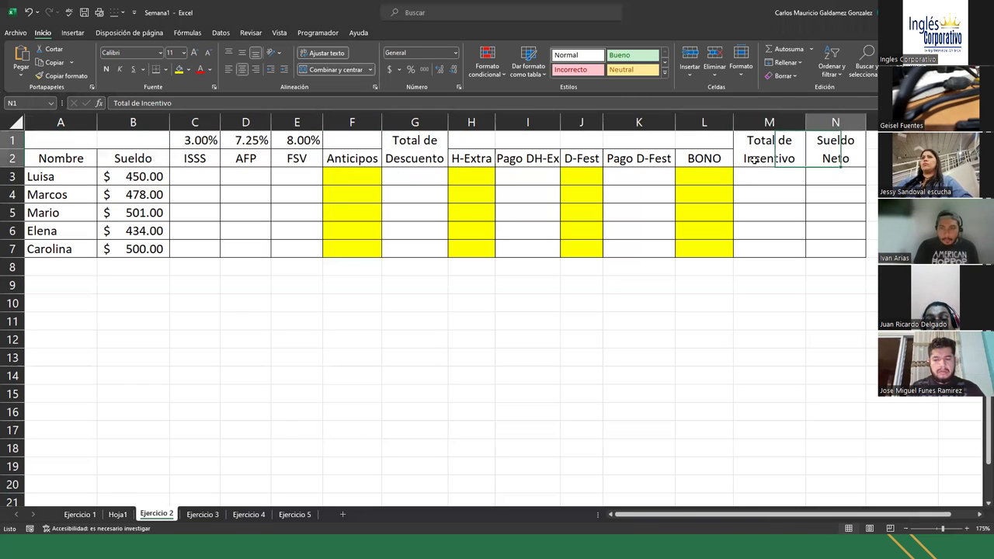
pyautogui.click(418, 161)
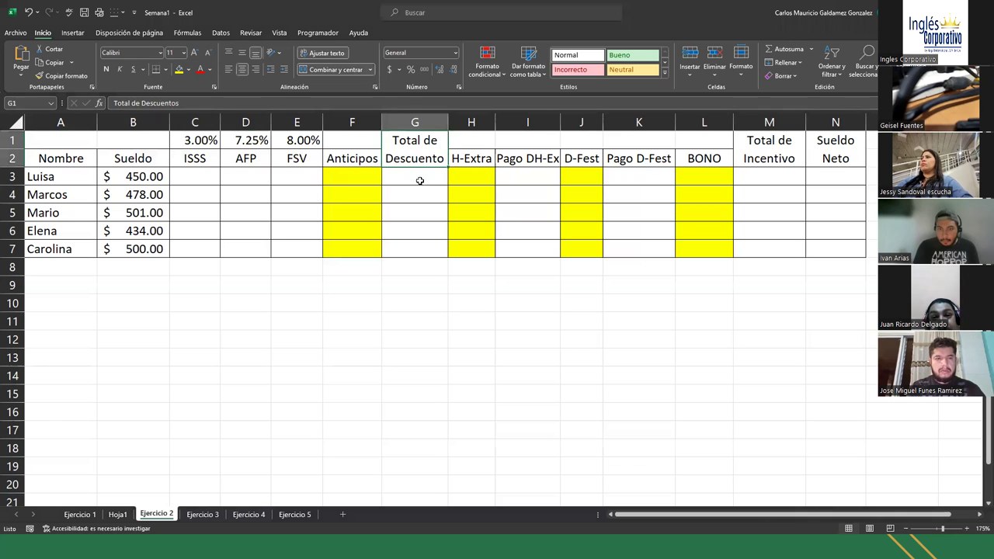
pyautogui.click(104, 191)
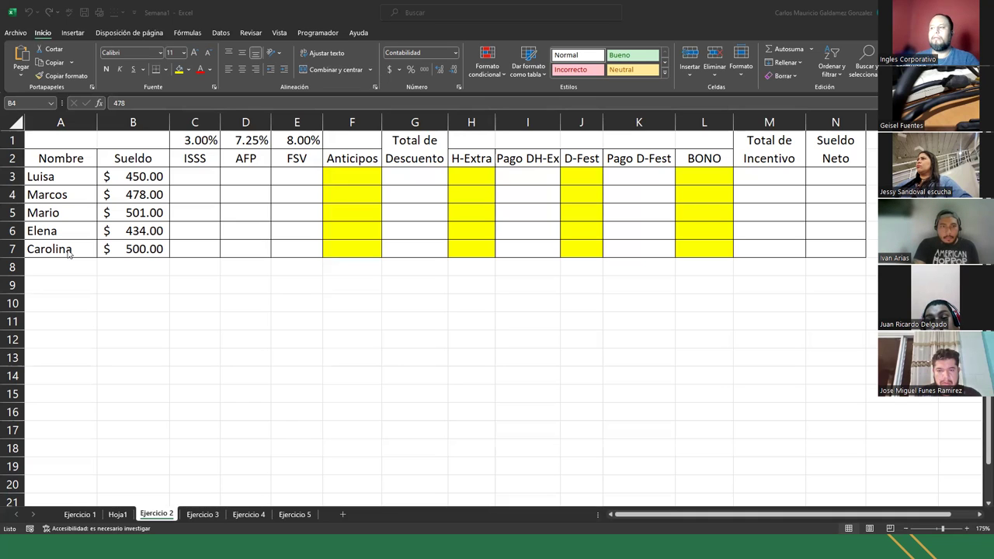
pyautogui.click(162, 200)
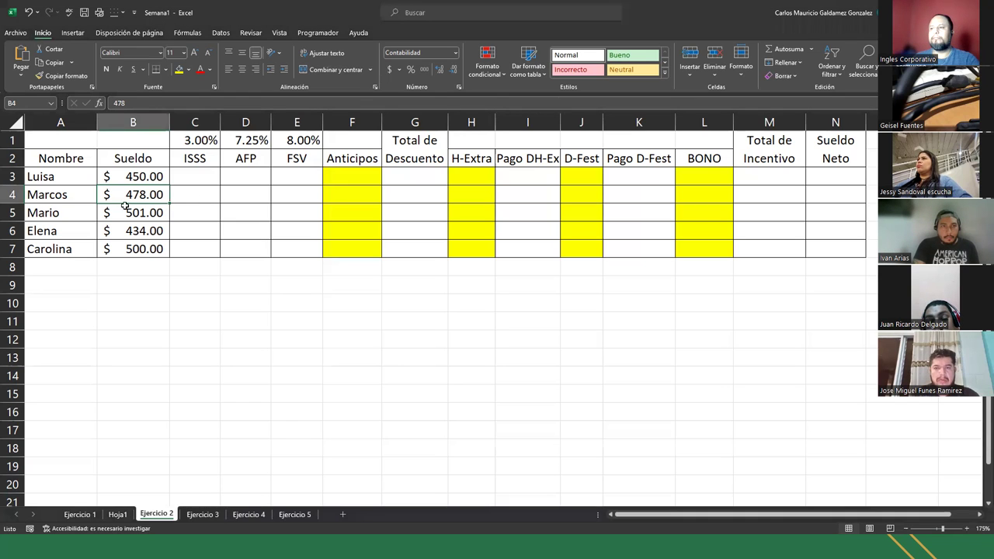
pyautogui.click(37, 180)
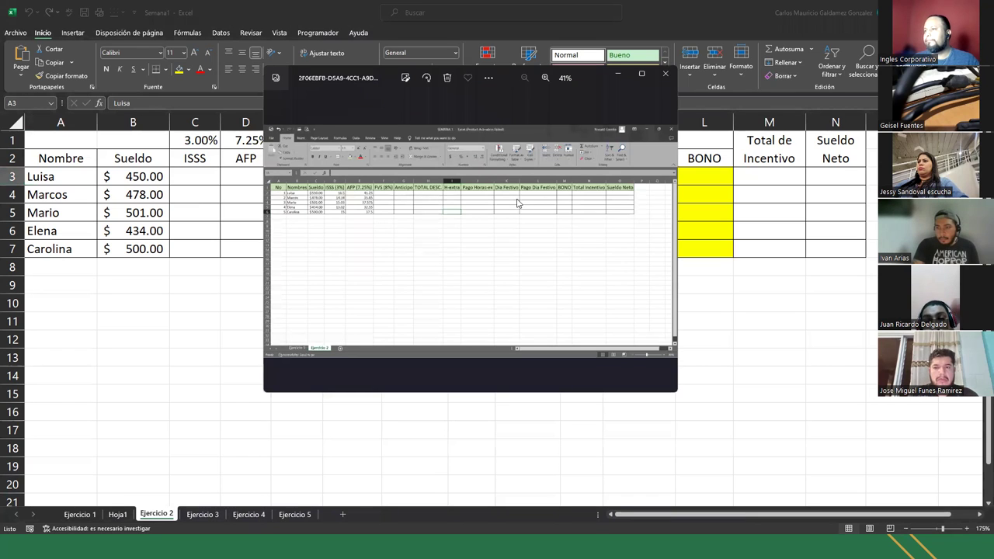
# - Review the three pictures of participants' payroll tables, closing each one after checking it
pyautogui.click(667, 75)
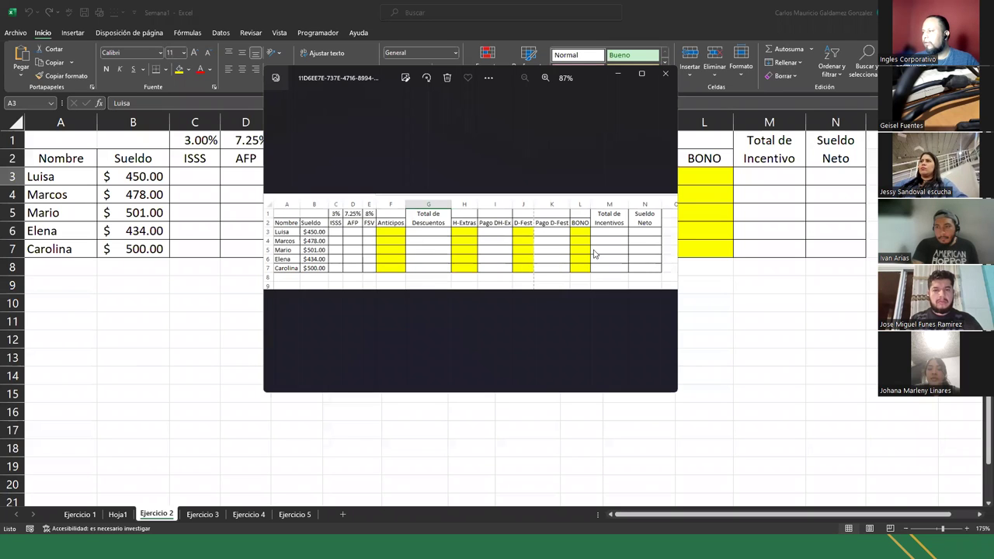
pyautogui.click(665, 74)
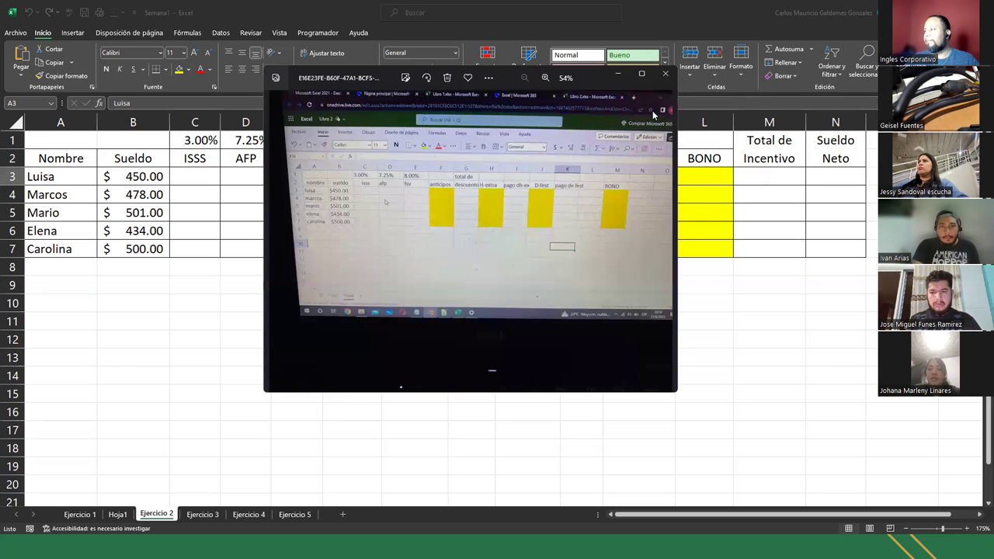
pyautogui.click(666, 76)
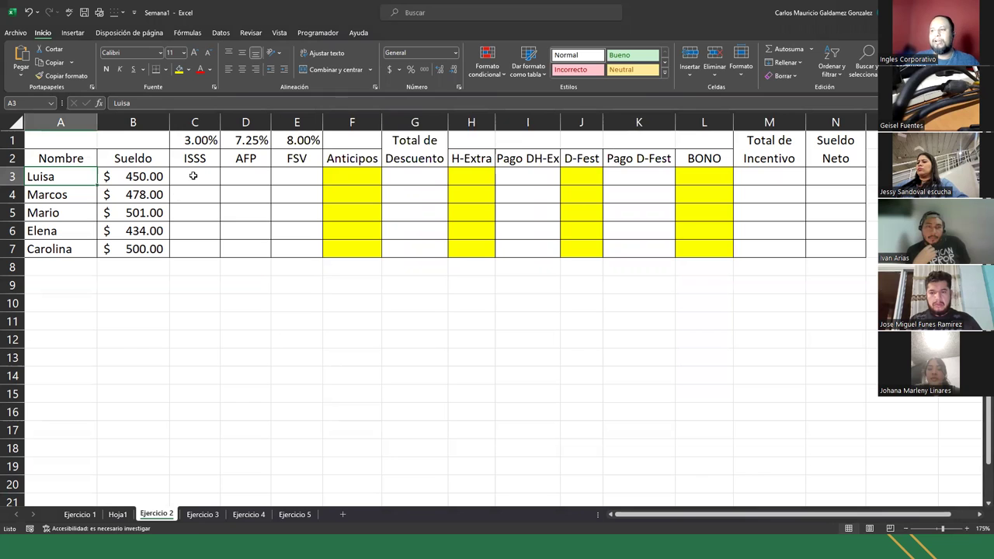
# - Calculate the ISSS deduction in C3 by multiplying the salary in B3 by the 3% rate
pyautogui.moveTo(193, 177); pyautogui.dragTo(300, 249)
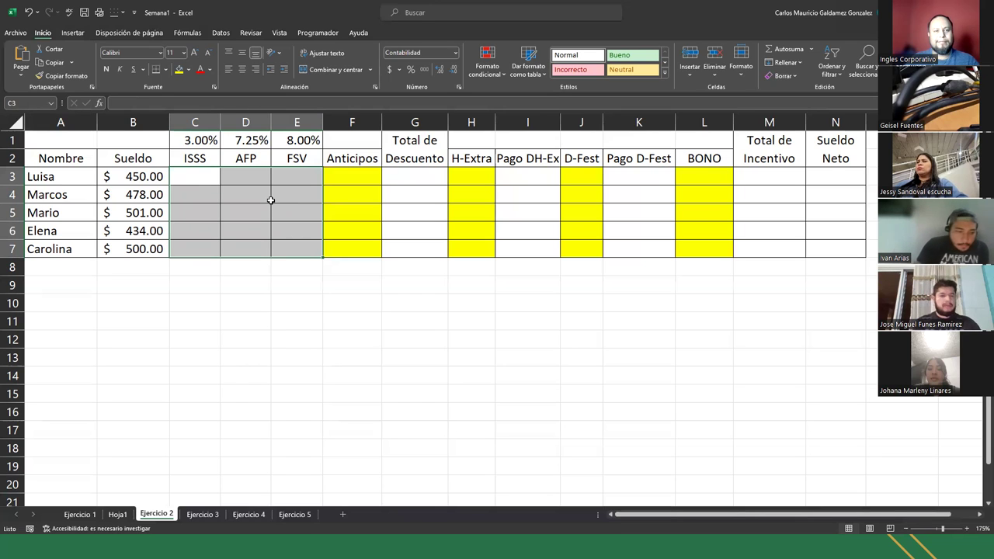
pyautogui.click(194, 183)
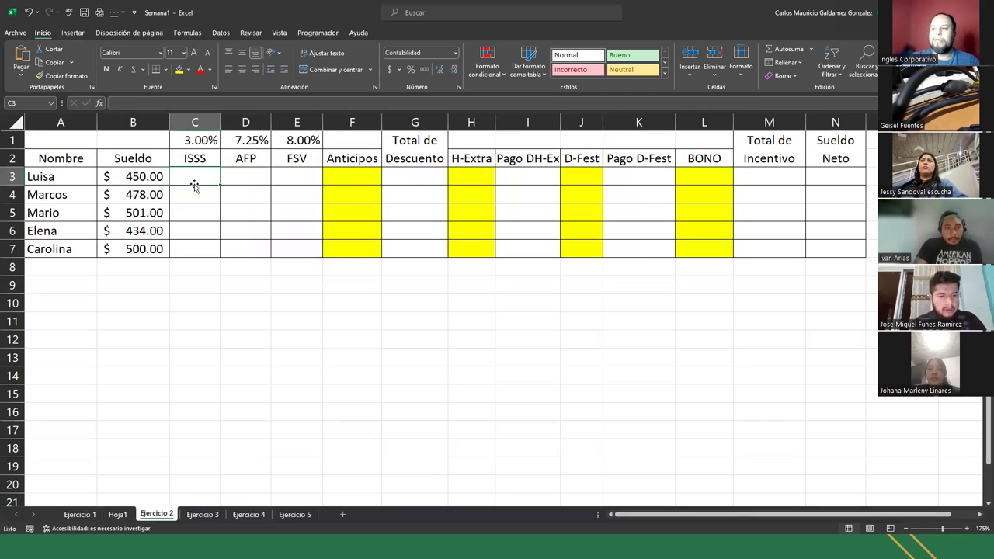
pyautogui.write('=')
pyautogui.press('Left')
pyautogui.write('*C$1')
pyautogui.press('Tab')
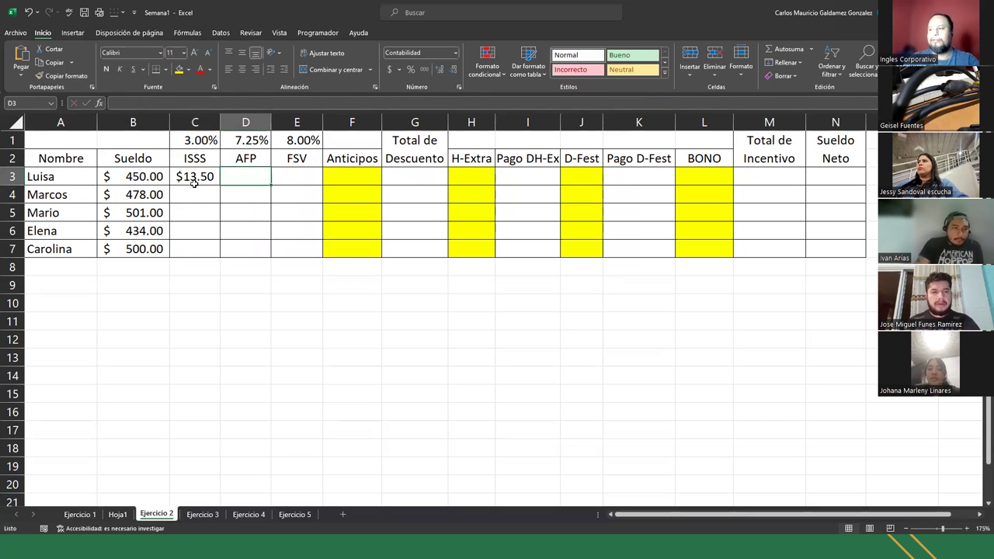
# - Try to calculate the AFP deduction in D3 from the salary and the 7.25% rate
pyautogui.write('=')
pyautogui.press('Left')
pyautogui.press('Left')
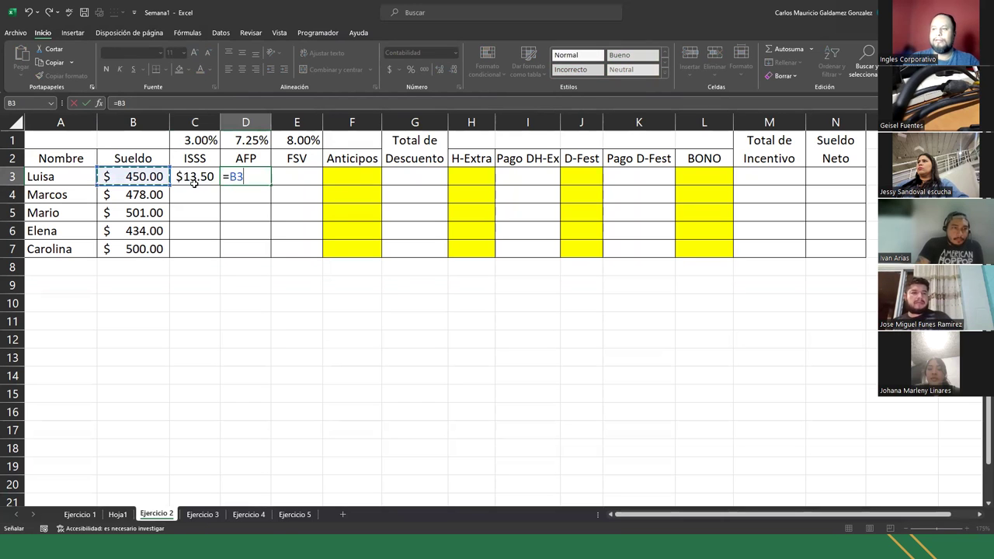
pyautogui.press('Up')
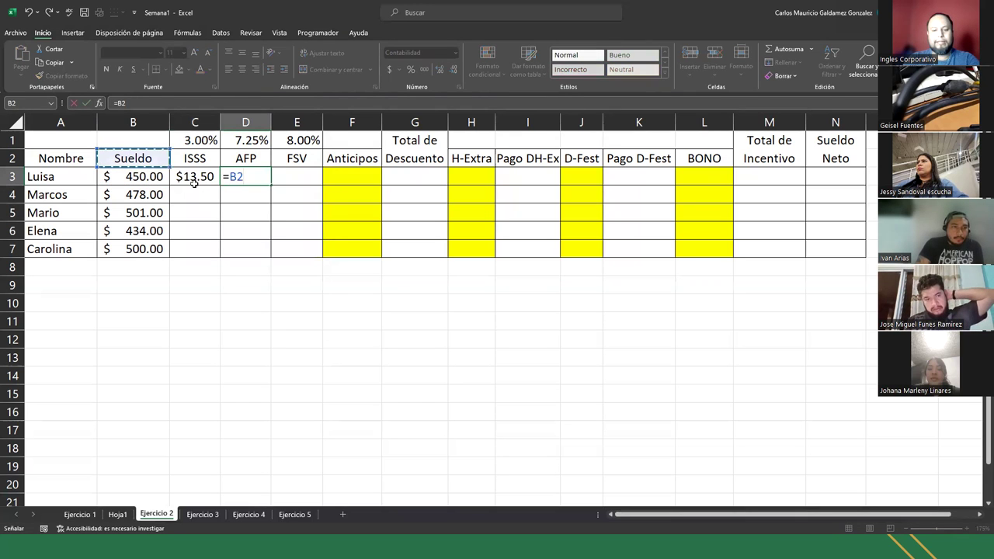
pyautogui.write('7.25%')
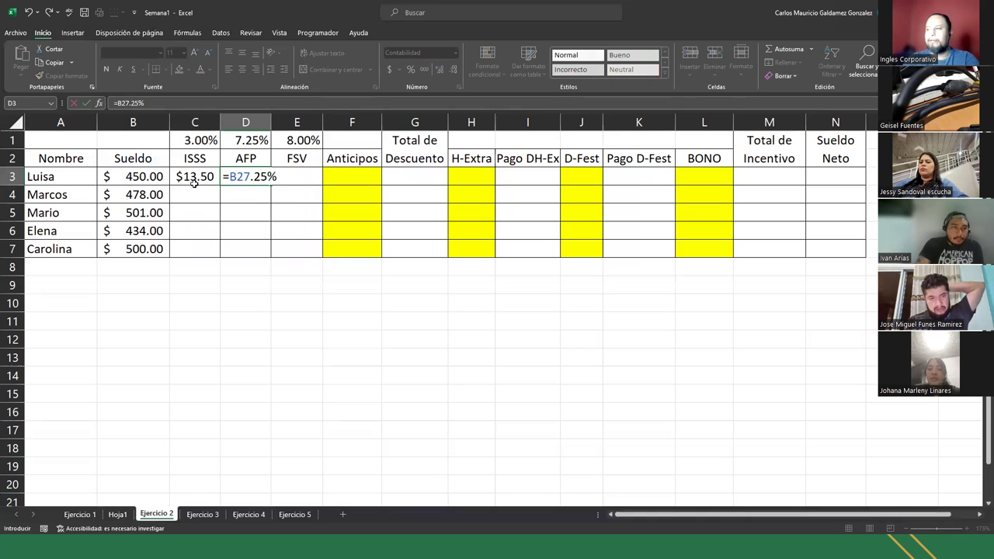
pyautogui.press('Tab')
pyautogui.press('Left')
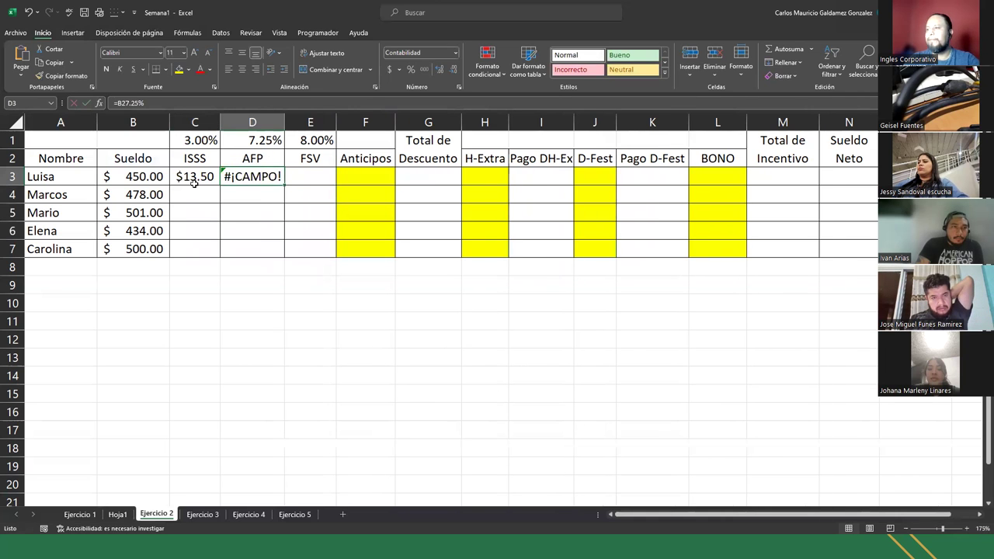
# - Edit the AFP formula in D3 to =B2*7.25%
pyautogui.press('F2')
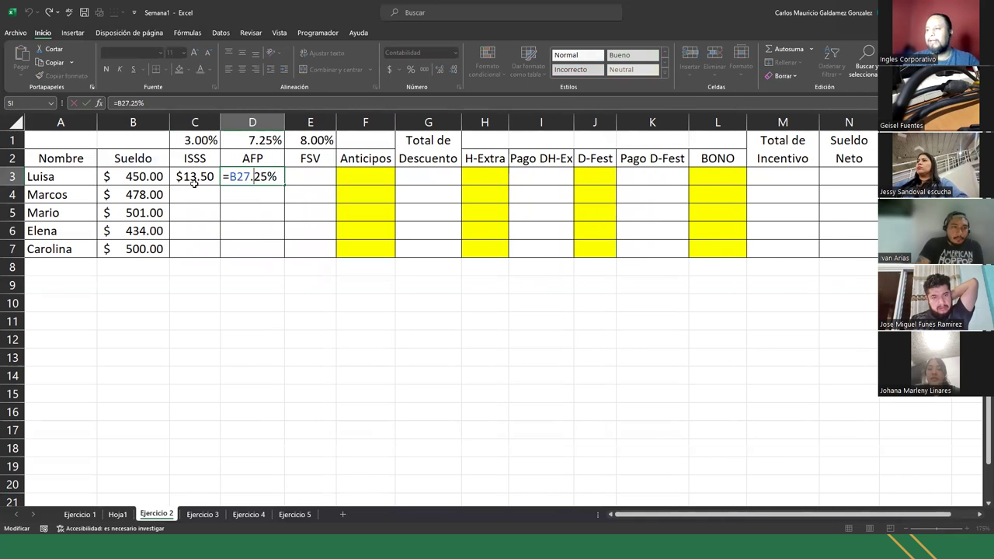
pyautogui.press('BackSpace')
pyautogui.press('BackSpace')
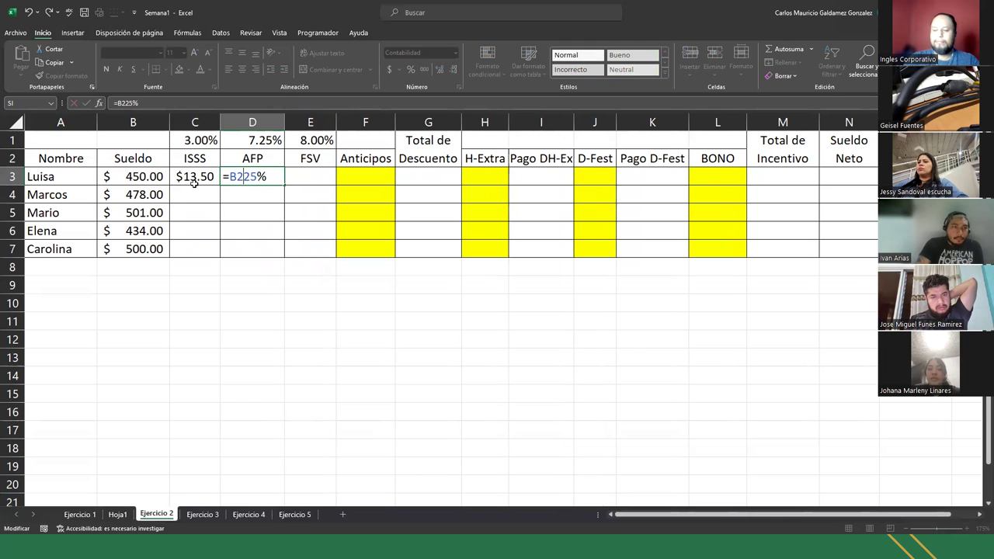
pyautogui.write('*7')
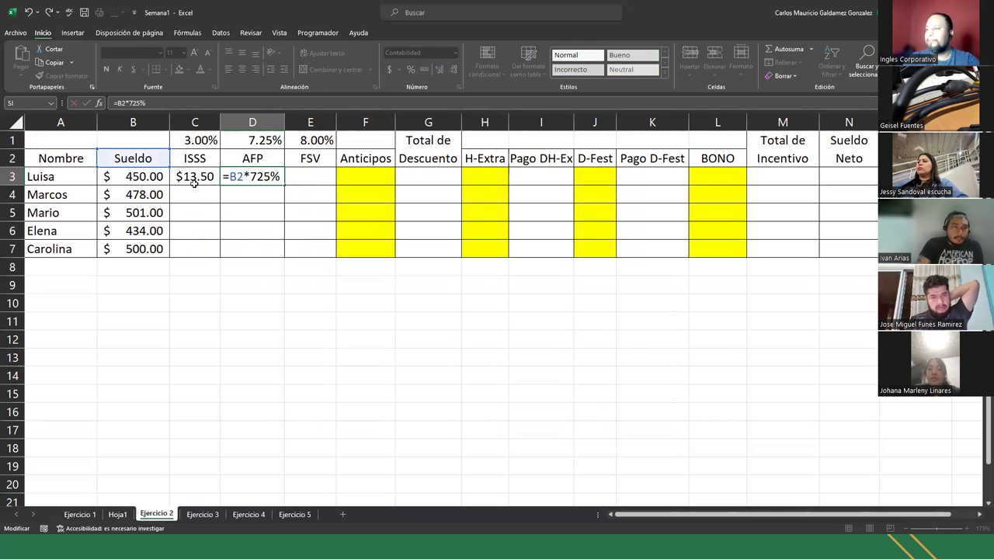
pyautogui.write('.')
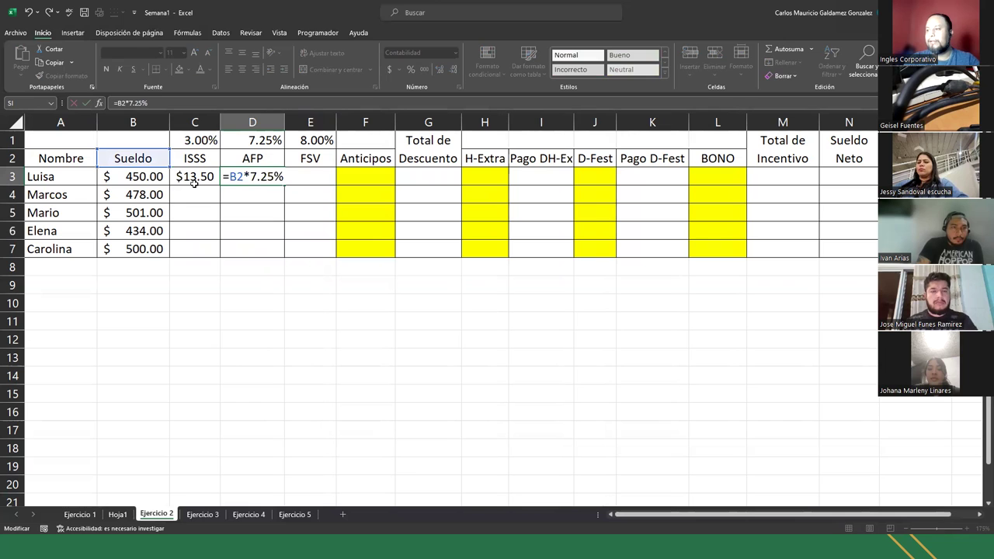
pyautogui.press('Tab')
pyautogui.press('Left')
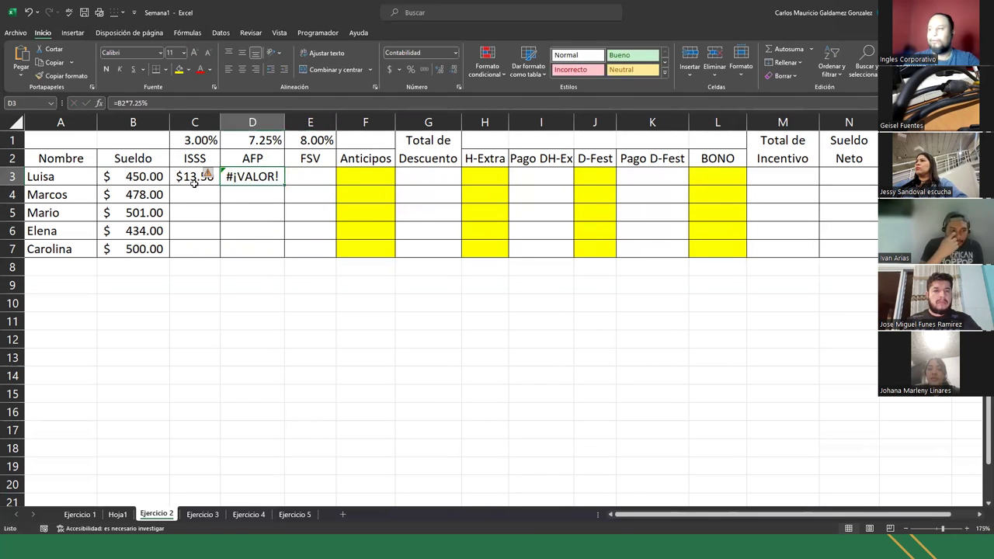
# - Correct the salary reference in D3 so the AFP formula reads =B3*7.25%
pyautogui.press('F2')
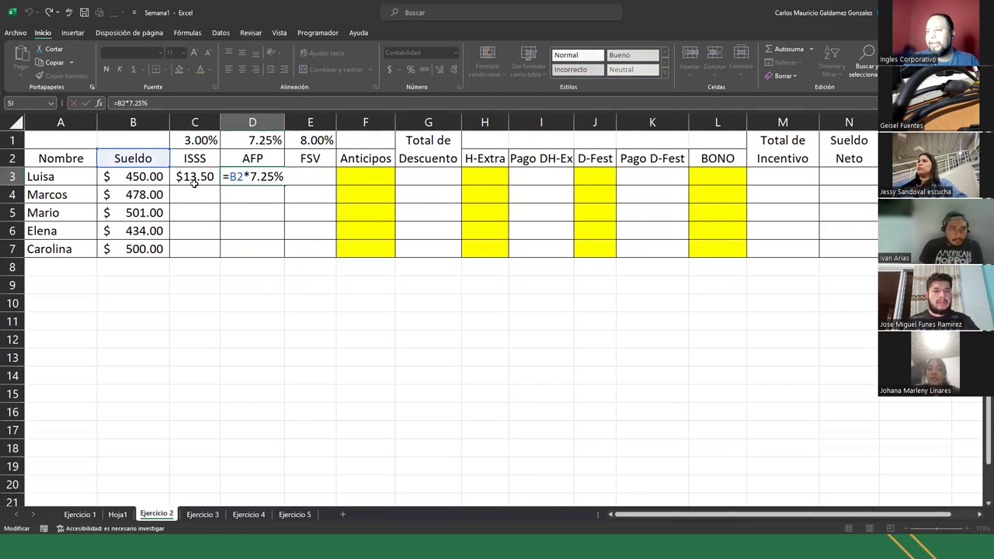
pyautogui.press('BackSpace')
pyautogui.write('3')
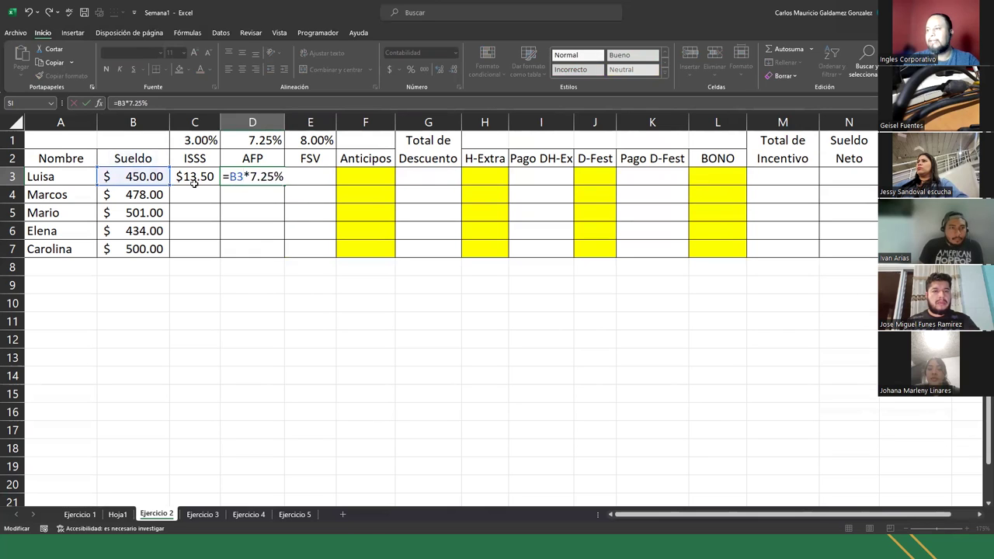
pyautogui.press('Tab')
# - Calculate the FSV deduction in E3 with the formula =B3*8%
pyautogui.write('=')
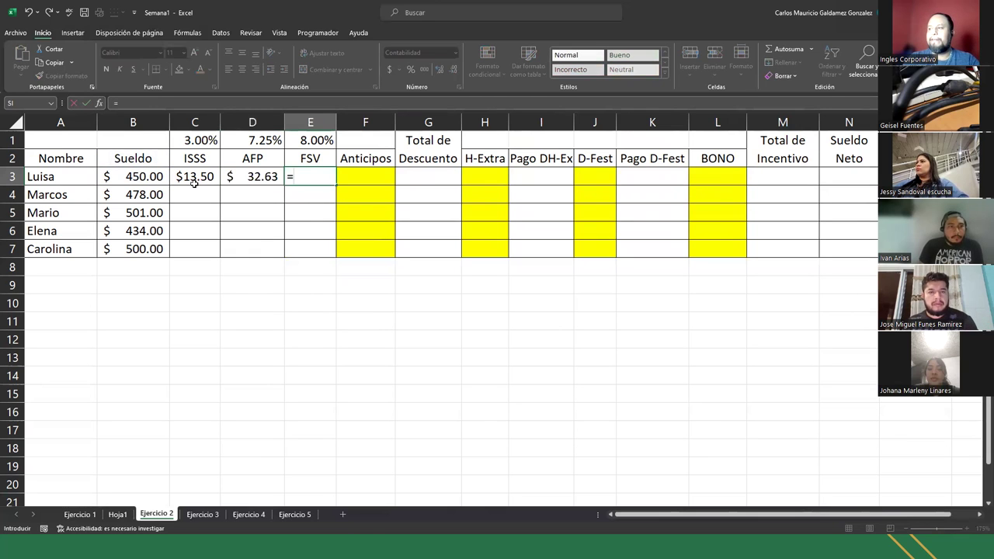
pyautogui.press('Left')
pyautogui.press('Left')
pyautogui.press('Left')
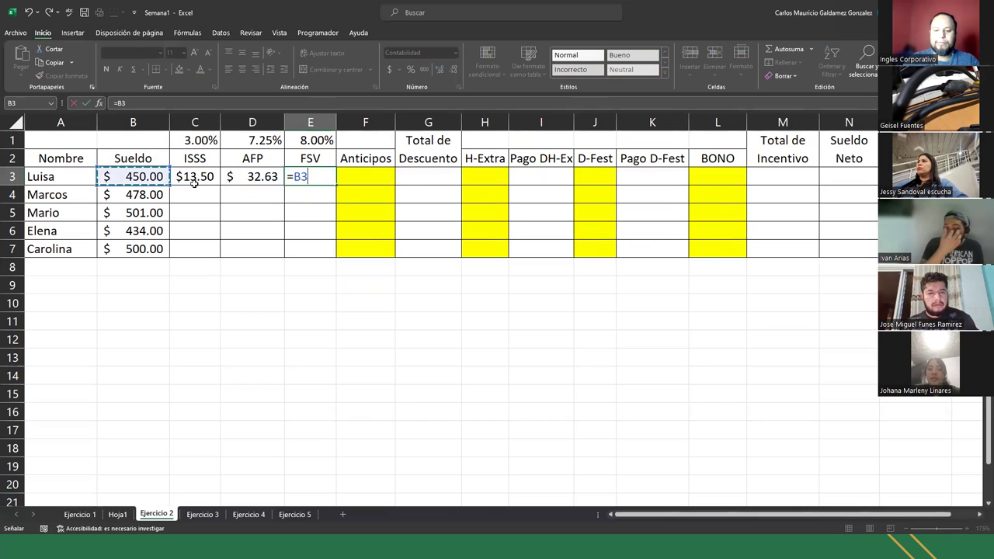
pyautogui.write('*8%')
pyautogui.press('Return')
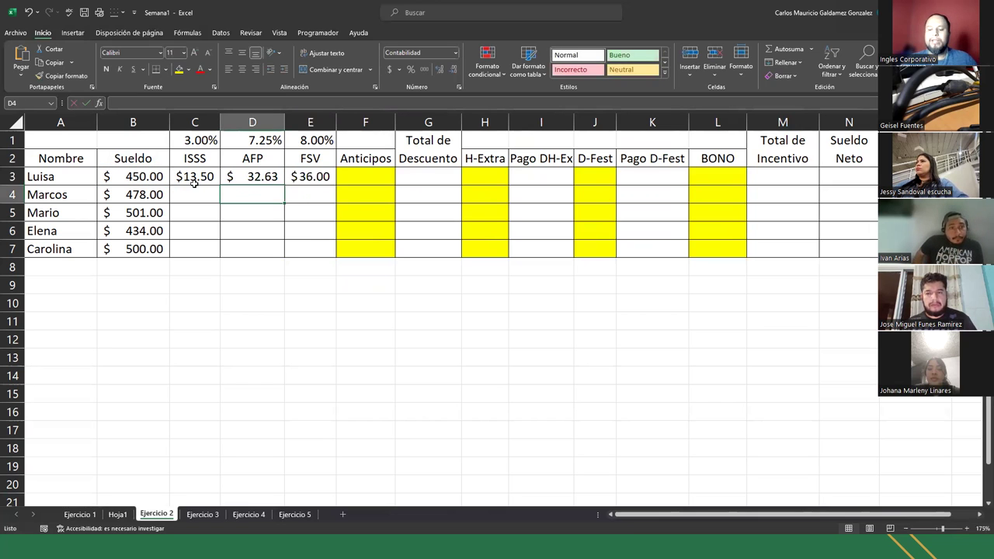
# - Fill in the Anticipos amounts in F3:F7 with 50, 50, 75, 75 and 75
pyautogui.press('Up')
pyautogui.press('Right')
pyautogui.press('Right')
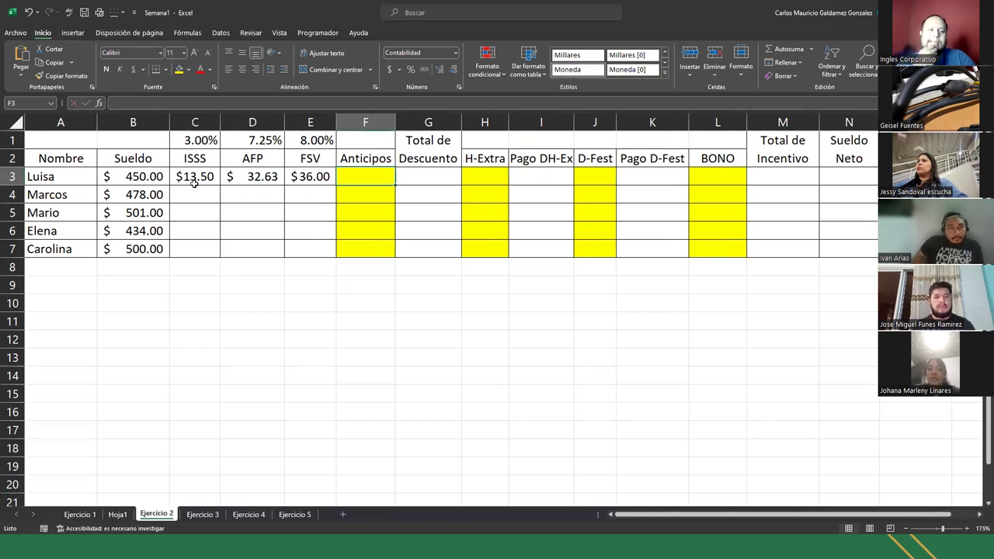
pyautogui.write('50')
pyautogui.press('Return')
pyautogui.write('50')
pyautogui.press('Return')
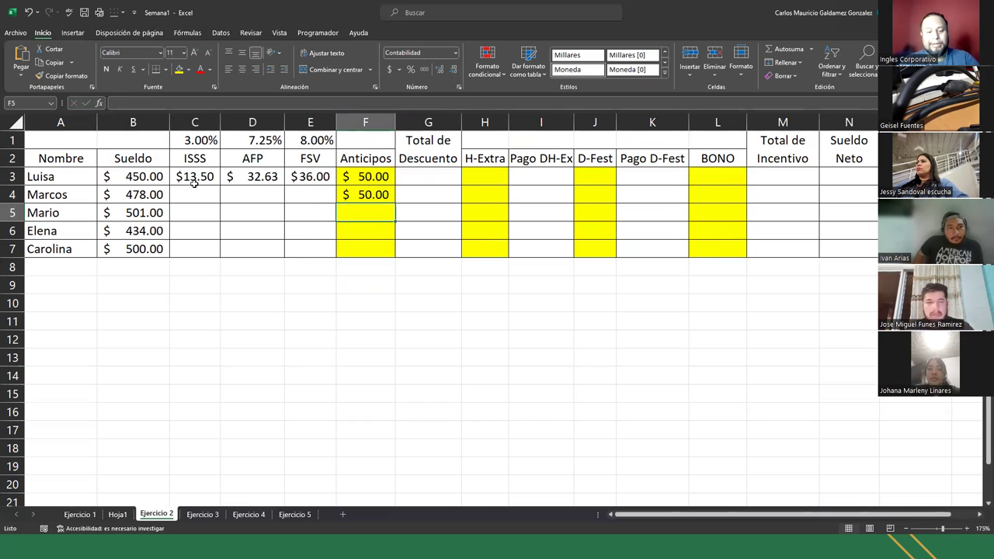
pyautogui.write('75')
pyautogui.press('Return')
pyautogui.write('75')
pyautogui.press('Return')
pyautogui.write('75')
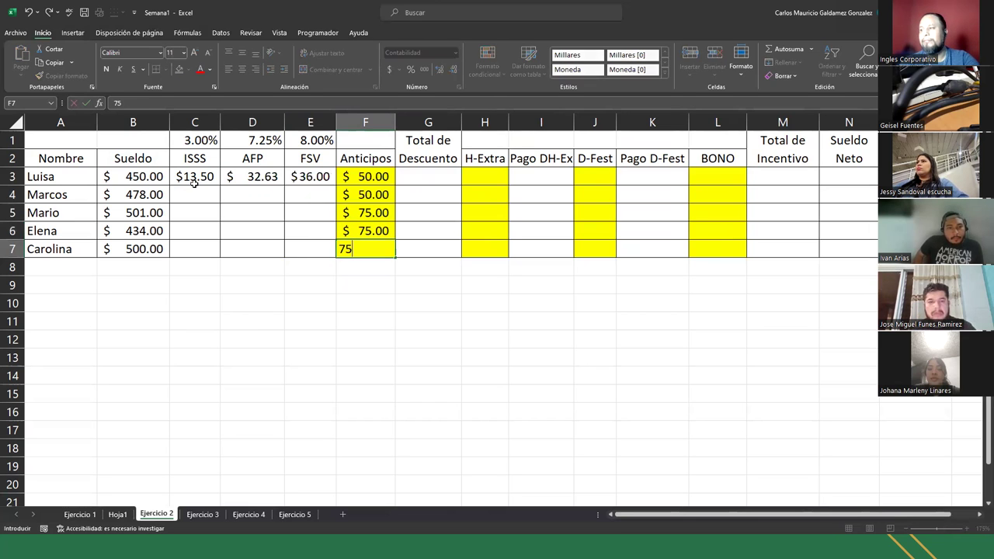
pyautogui.press('Return')
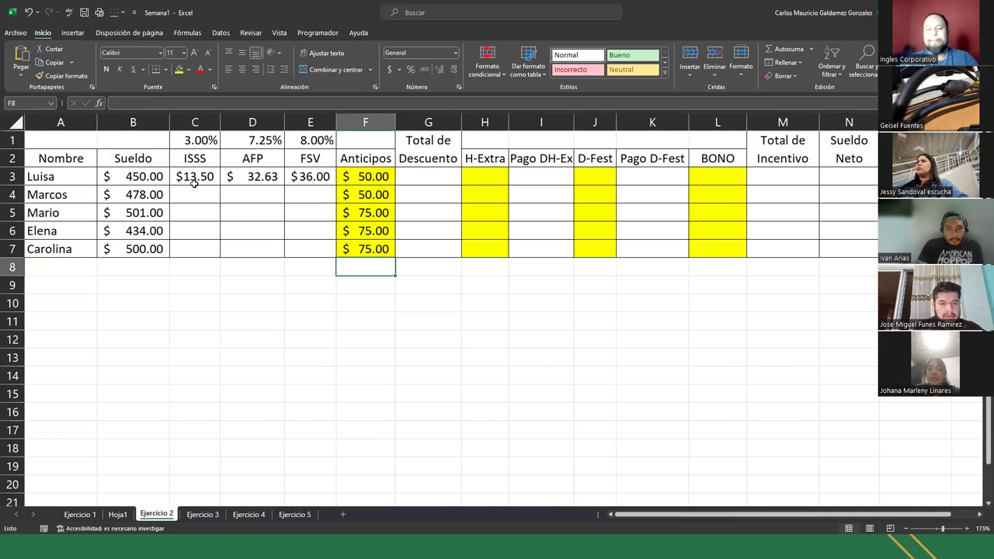
# - Calculate Total de Descuento in G3 by adding the four deductions with the formula =C3+D3+E3+F3
pyautogui.press('Right')
pyautogui.press('Right')
pyautogui.press('Up')
pyautogui.press('Up')
pyautogui.press('Up')
pyautogui.press('Up')
pyautogui.press('Up')
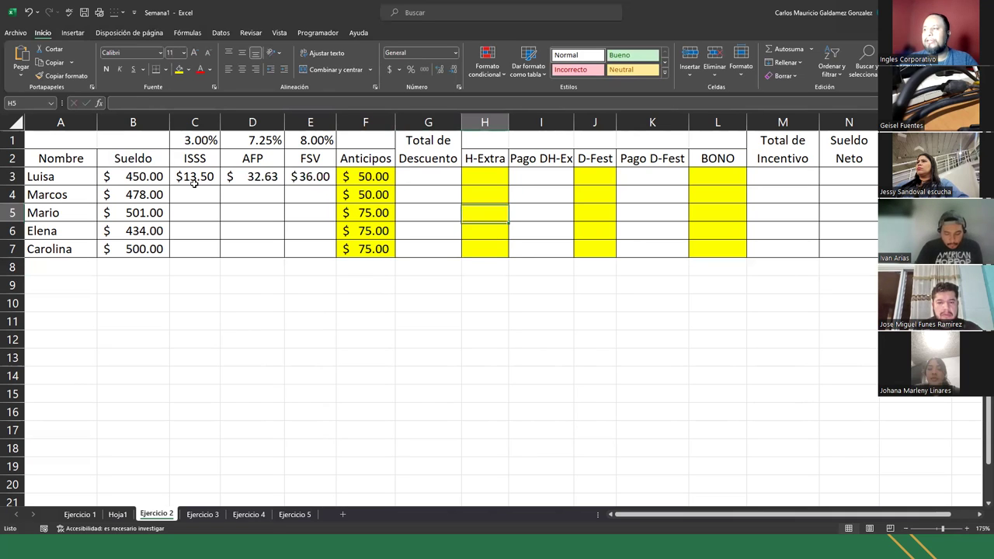
pyautogui.press('Left')
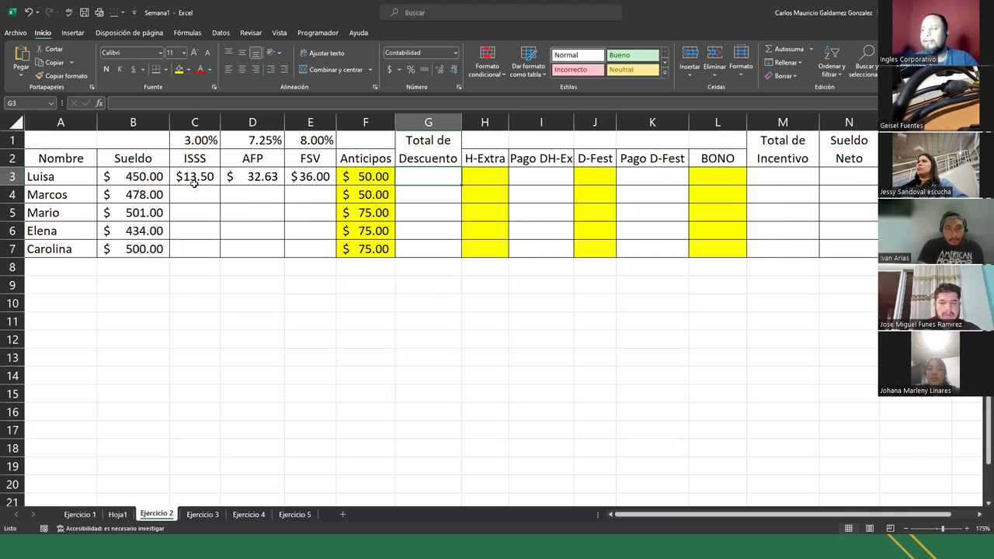
pyautogui.write('=')
pyautogui.press('Left')
pyautogui.press('Left')
pyautogui.press('Left')
pyautogui.press('Left')
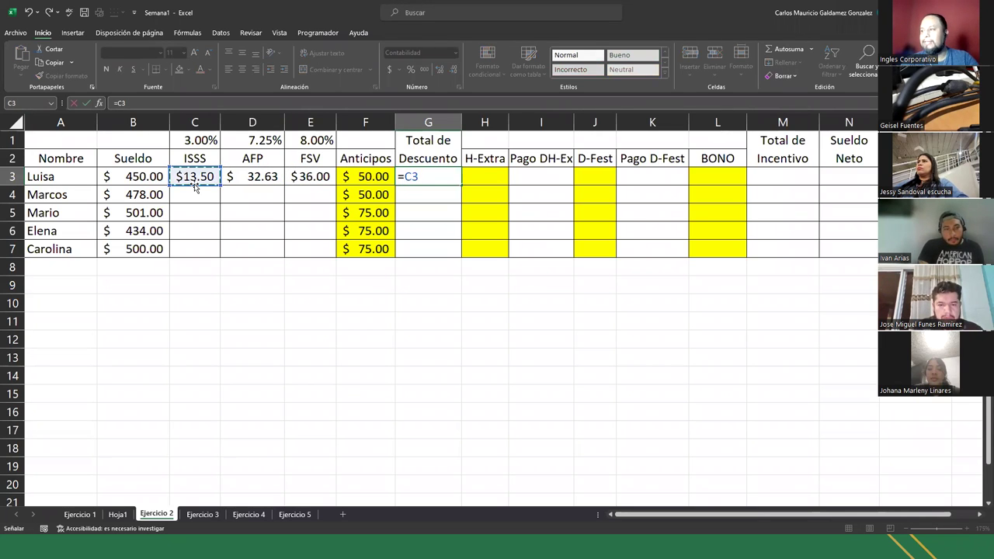
pyautogui.write('+')
pyautogui.press('Left')
pyautogui.press('Left')
pyautogui.press('Left')
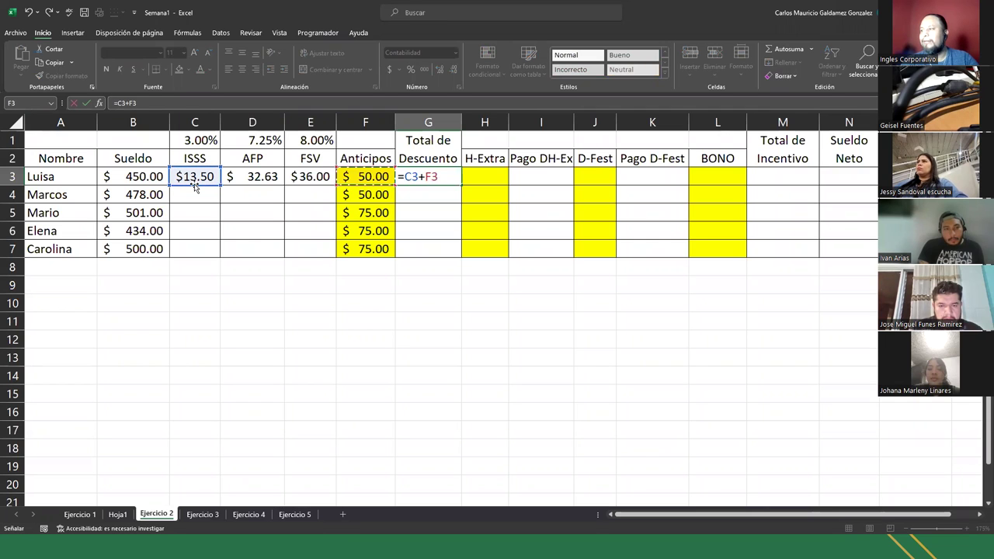
pyautogui.write('+')
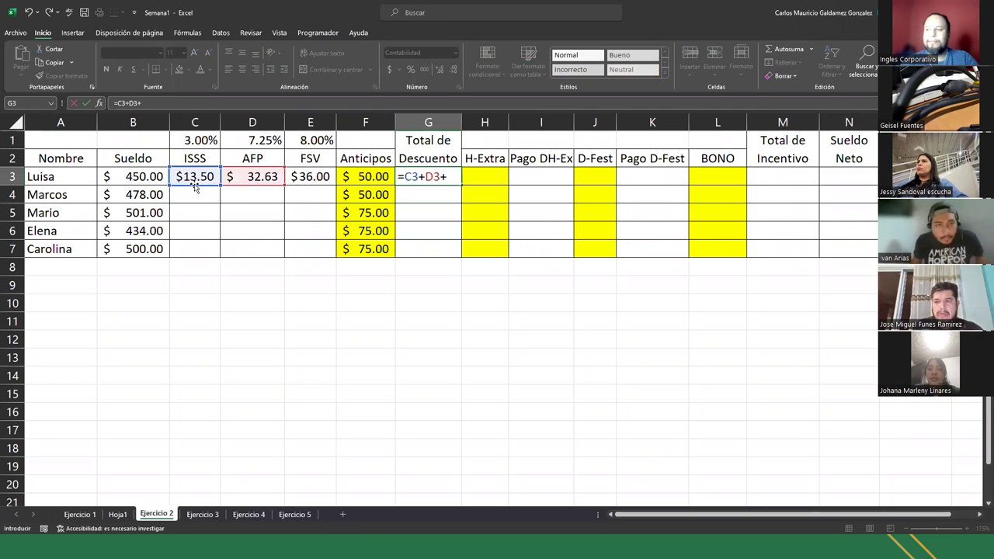
pyautogui.press('Left')
pyautogui.press('Left')
pyautogui.write('+')
pyautogui.press('Left')
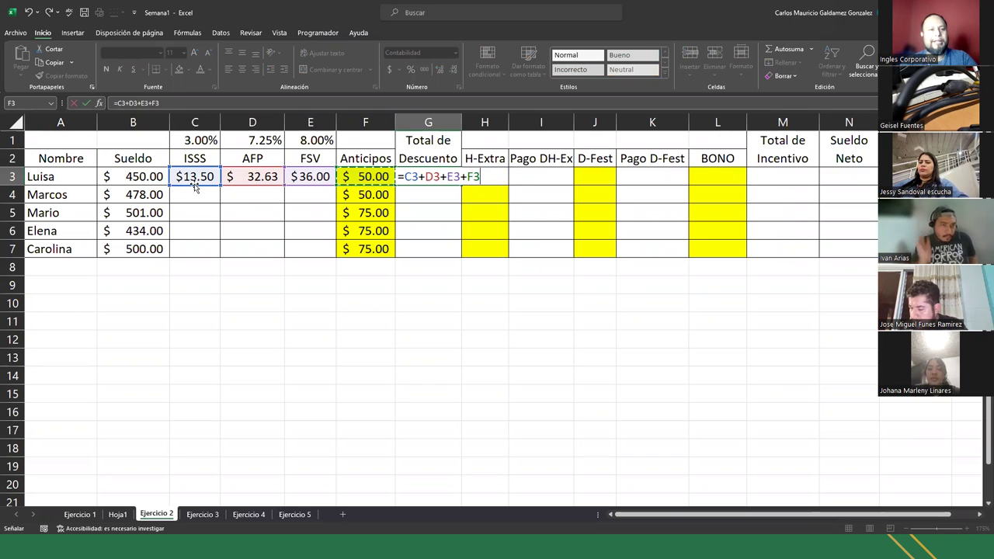
pyautogui.press('Return')
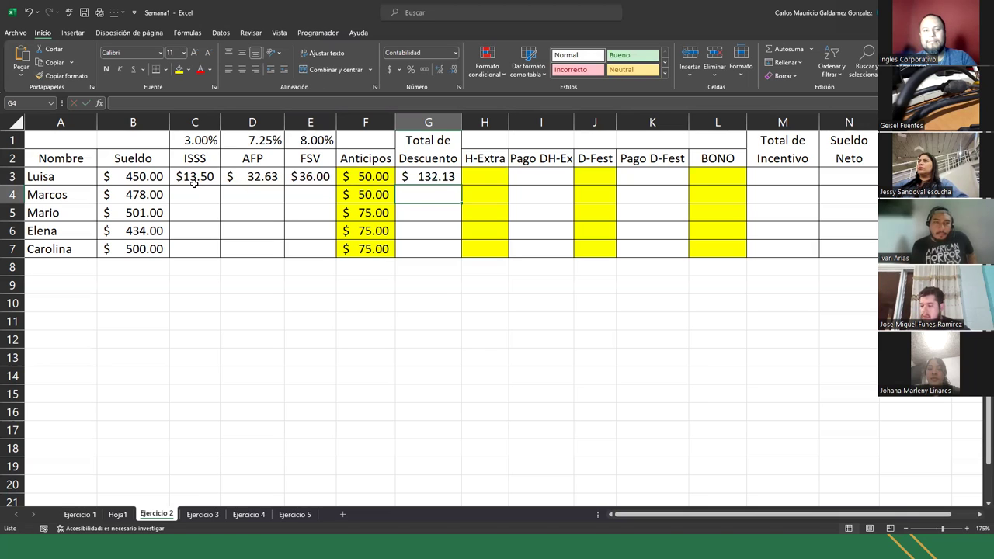
pyautogui.press('Up')
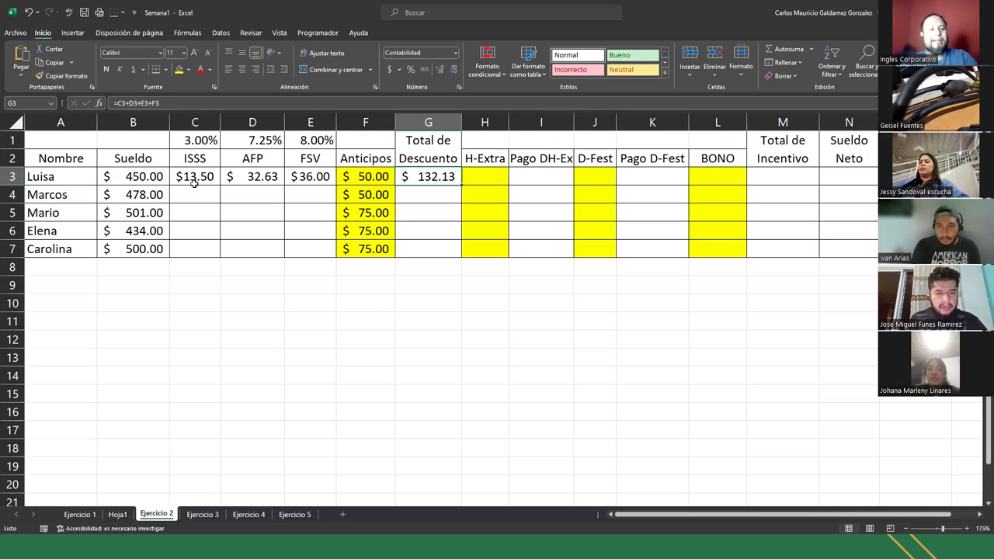
# - Fill in the H-Extra hours in H3:H7 with 7 for every employee
pyautogui.press('Right')
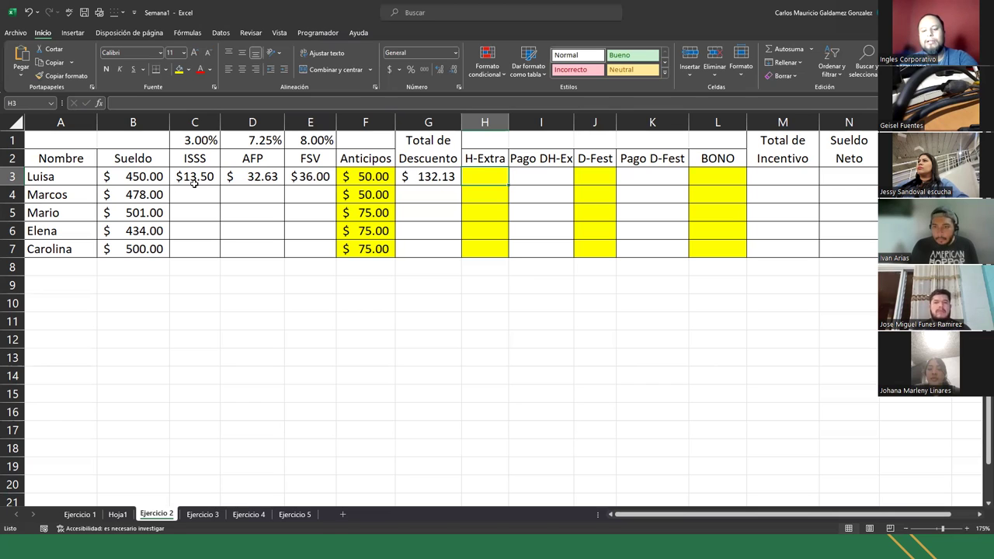
pyautogui.write('7')
pyautogui.press('Return')
pyautogui.write('7')
pyautogui.press('Return')
pyautogui.write('7')
pyautogui.press('Return')
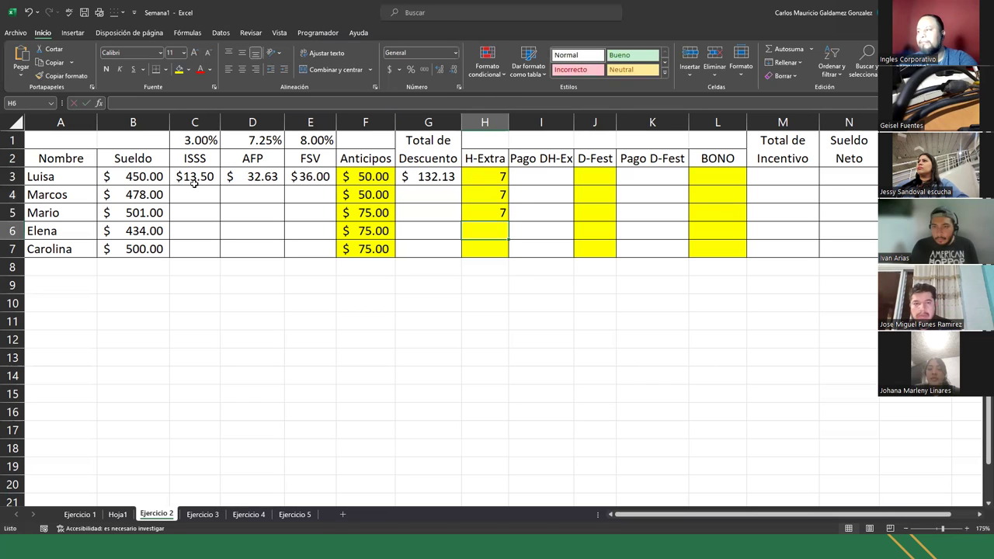
pyautogui.write('7')
pyautogui.press('Return')
pyautogui.write('7')
pyautogui.press('Tab')
# - Fill in the D-Fest days in J3:J7 with 1, 1, 2, 2 and 2
pyautogui.press('Tab')
pyautogui.press('Tab')
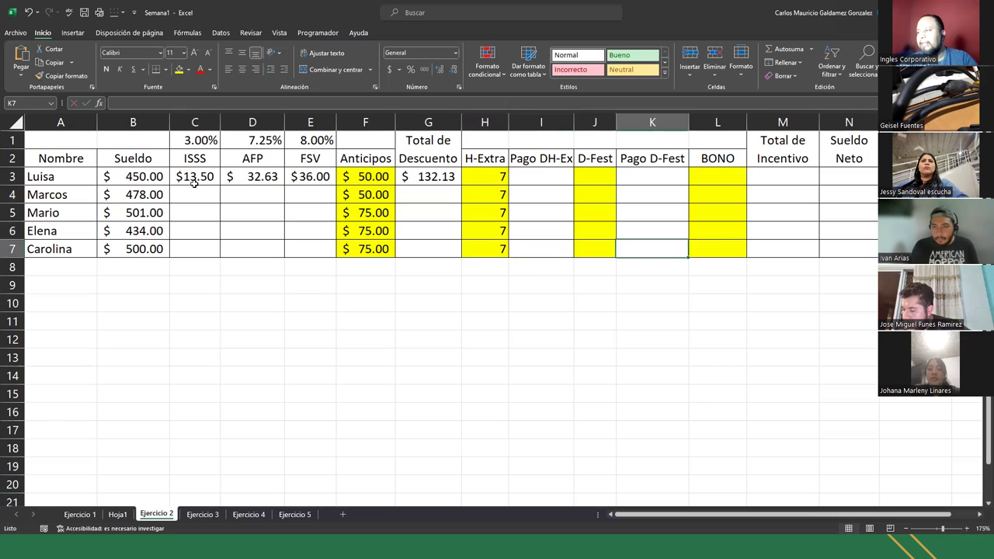
pyautogui.press('Left')
pyautogui.press('Up')
pyautogui.press('Up')
pyautogui.press('Up')
pyautogui.press('Up')
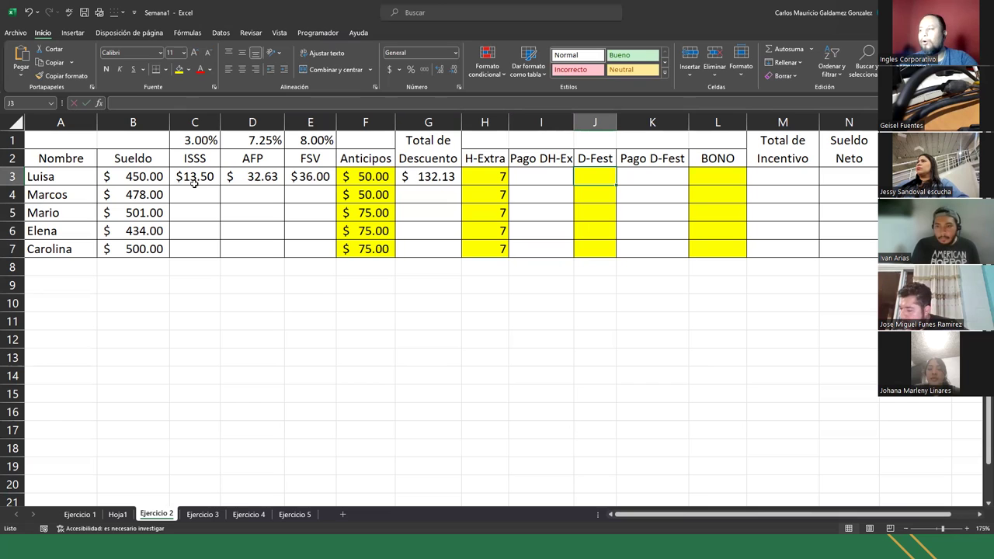
pyautogui.write('1')
pyautogui.press('Return')
pyautogui.write('1')
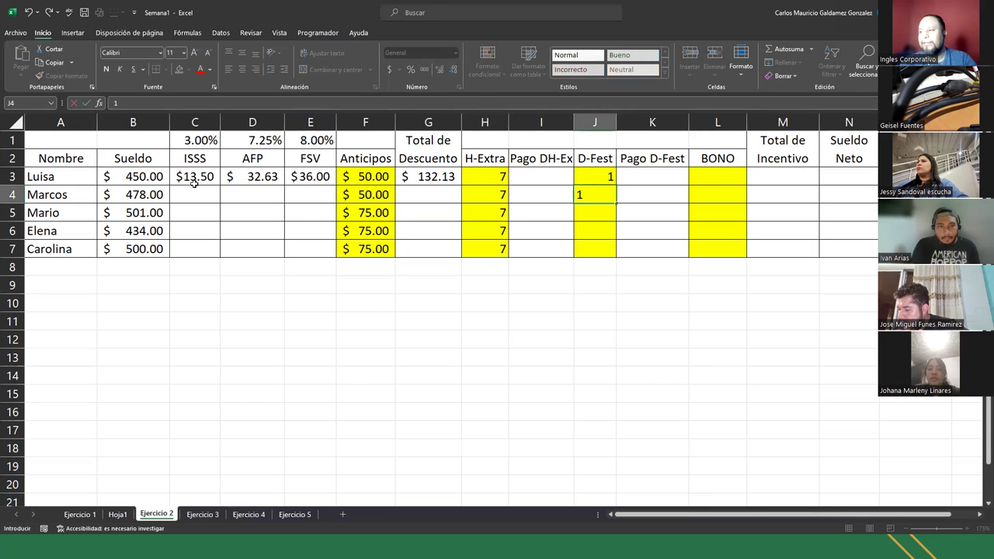
pyautogui.press('Return')
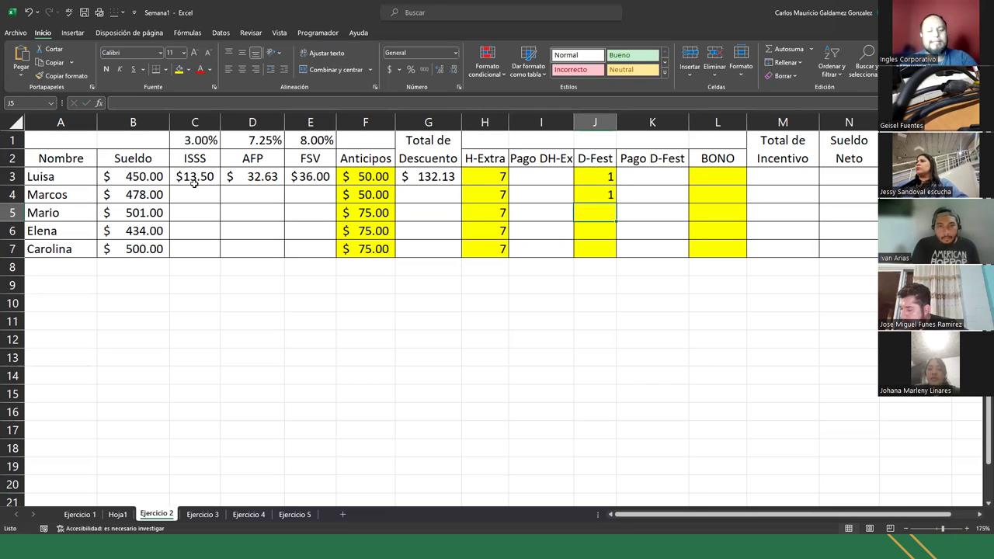
pyautogui.write('2')
pyautogui.press('Return')
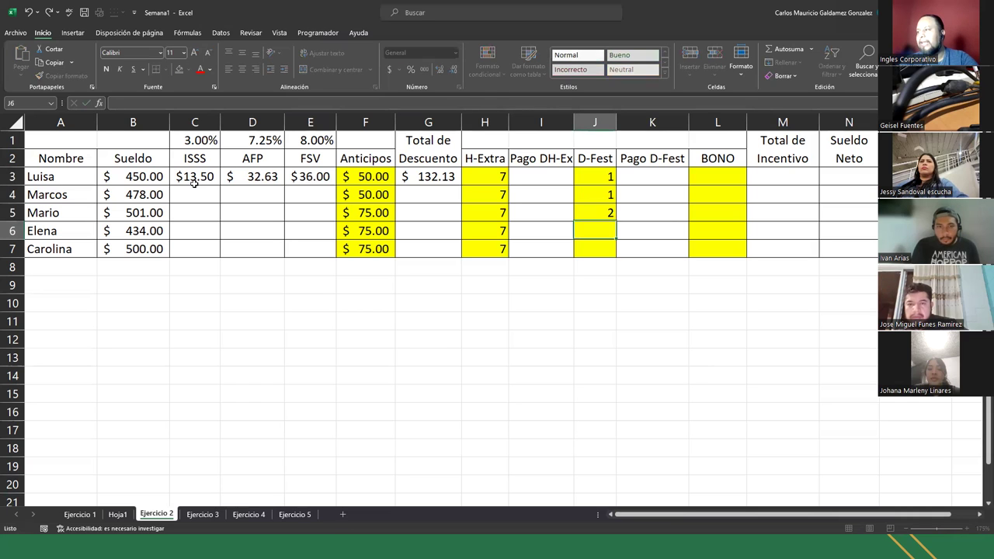
pyautogui.write('2')
pyautogui.press('Return')
pyautogui.write('2')
pyautogui.press('Return')
# - Fill in the BONO amounts in L3:L7 with 50 for every employee
pyautogui.press('Right')
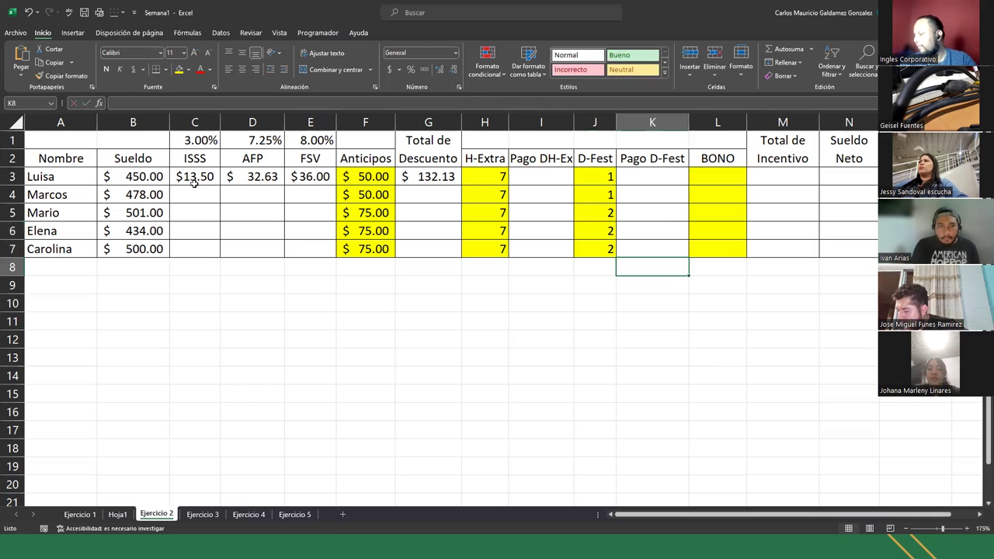
pyautogui.press('Right')
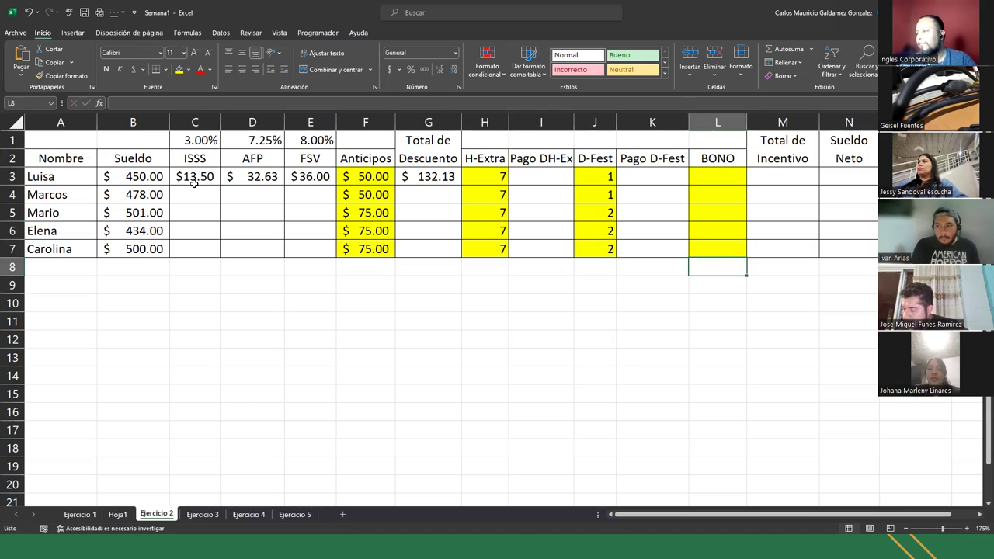
pyautogui.press('Up')
pyautogui.press('Up')
pyautogui.press('Up')
pyautogui.press('Up')
pyautogui.press('Up')
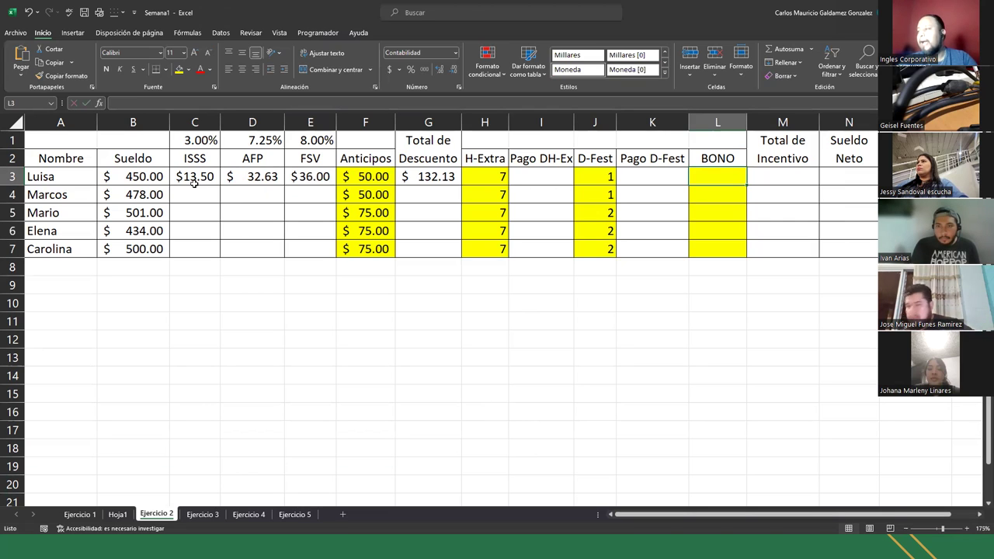
pyautogui.write('50')
pyautogui.press('Return')
pyautogui.write('50')
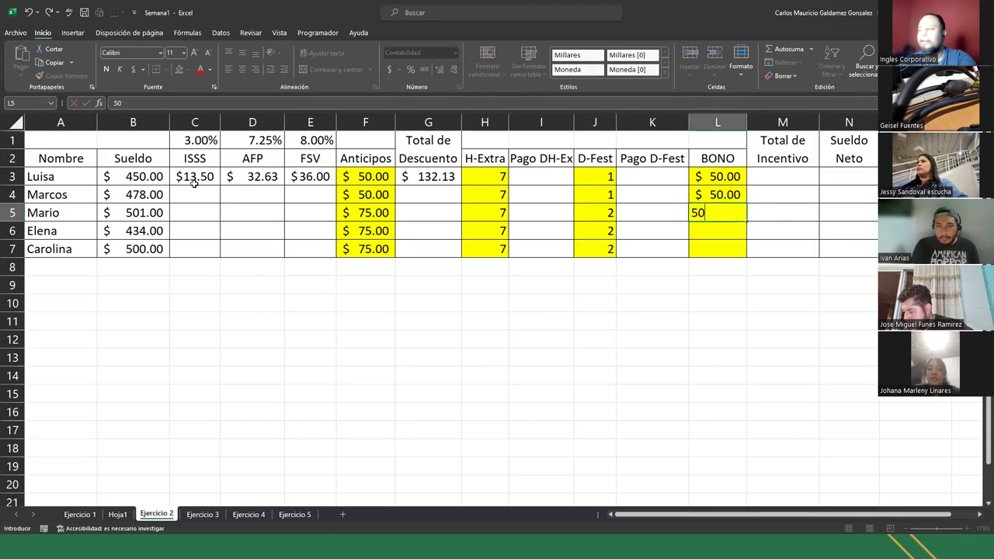
pyautogui.press('Return')
pyautogui.write('50')
pyautogui.press('Return')
pyautogui.write('50')
pyautogui.press('Return')
pyautogui.press('Up')
pyautogui.press('Up')
pyautogui.press('Up')
pyautogui.press('Up')
pyautogui.press('Up')
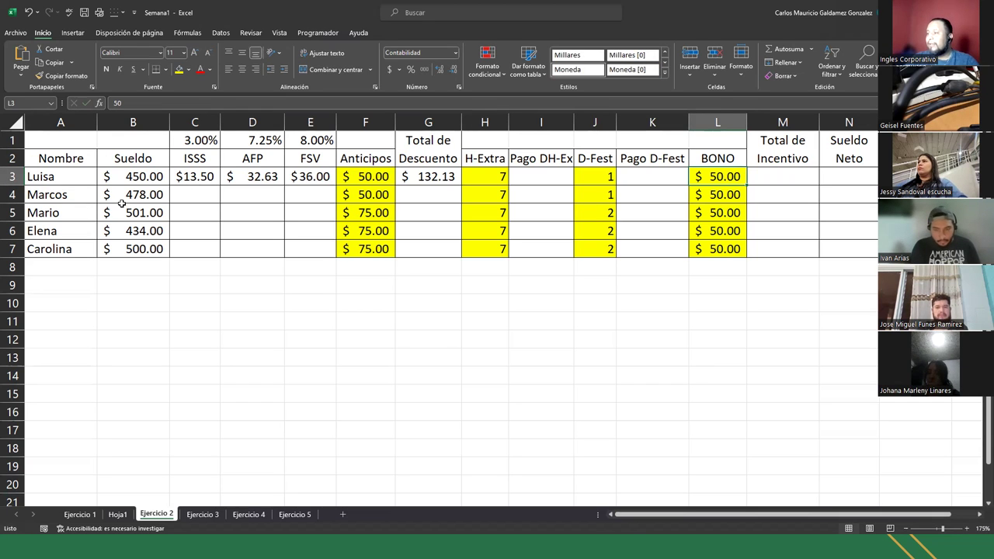
# - Switch to Paint and enlarge the blank canvas to about 1275 × 652 pixels
pyautogui.click(534, 177)
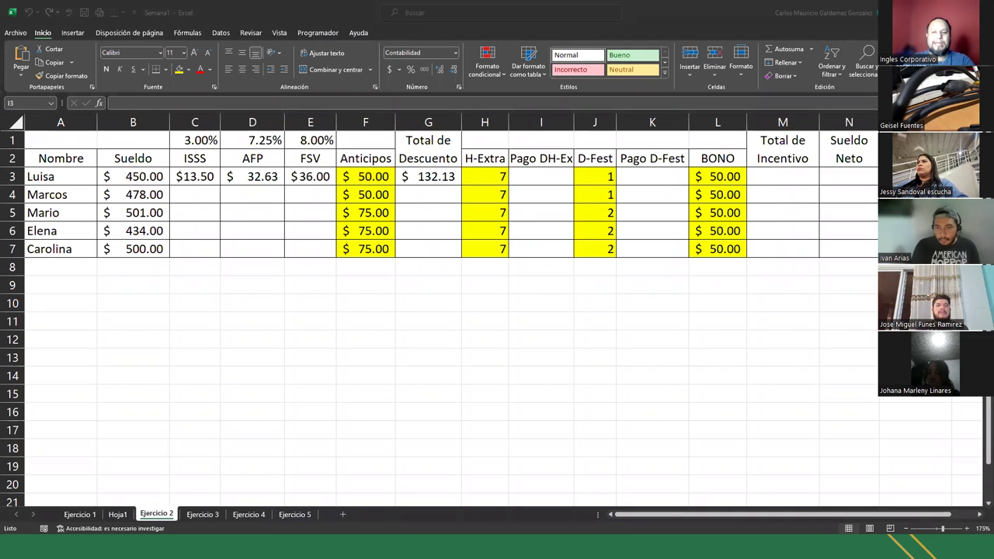
pyautogui.click(141, 178)
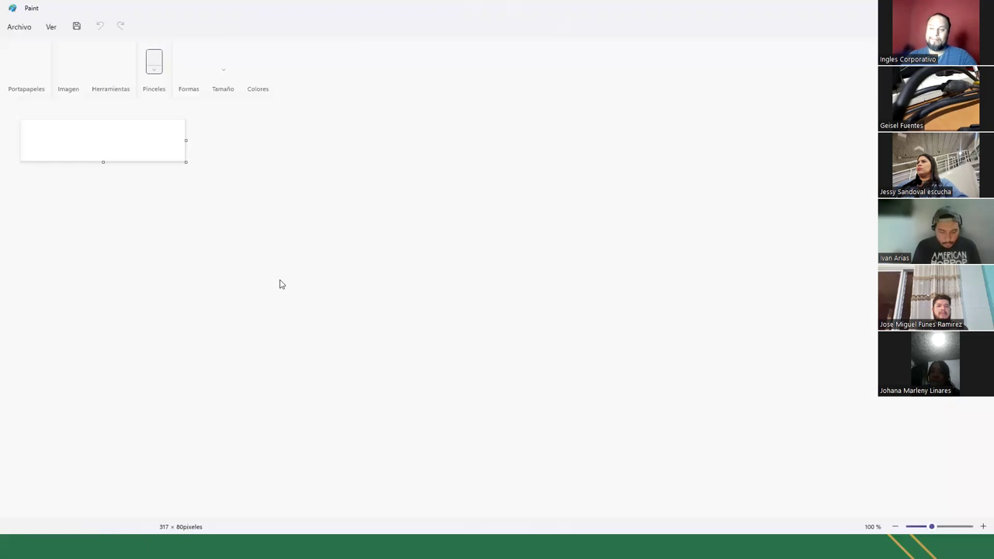
pyautogui.moveTo(185, 161); pyautogui.dragTo(190, 162)
pyautogui.moveTo(269, 214); pyautogui.dragTo(680, 458)
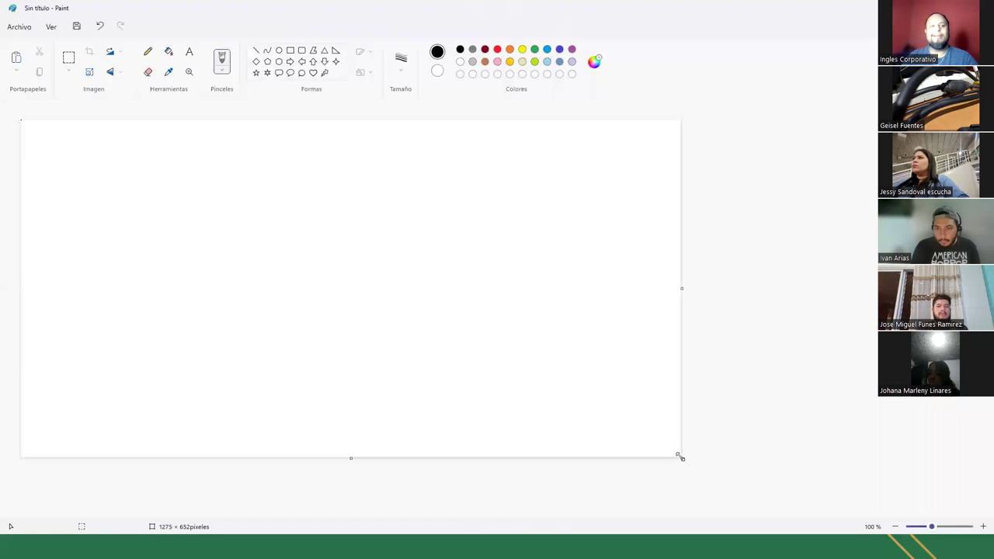
pyautogui.click(143, 339)
pyautogui.hotkey('ctrl', 'z')
# - Choose the Pencil tool and restore the Paint window to a smaller size over the Excel sheet, extending its height
pyautogui.click(147, 51)
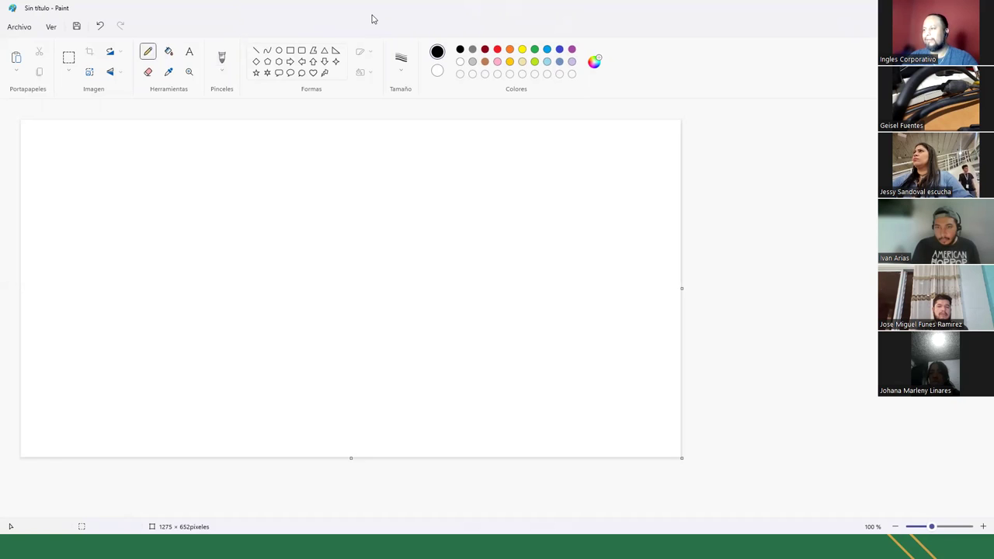
pyautogui.press('super+Down')
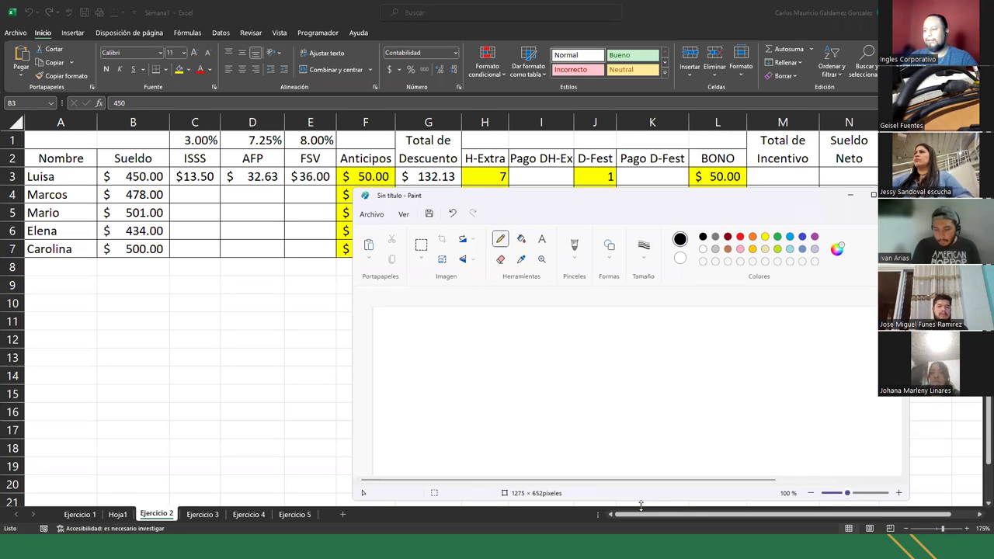
pyautogui.moveTo(641, 505); pyautogui.dragTo(640, 556)
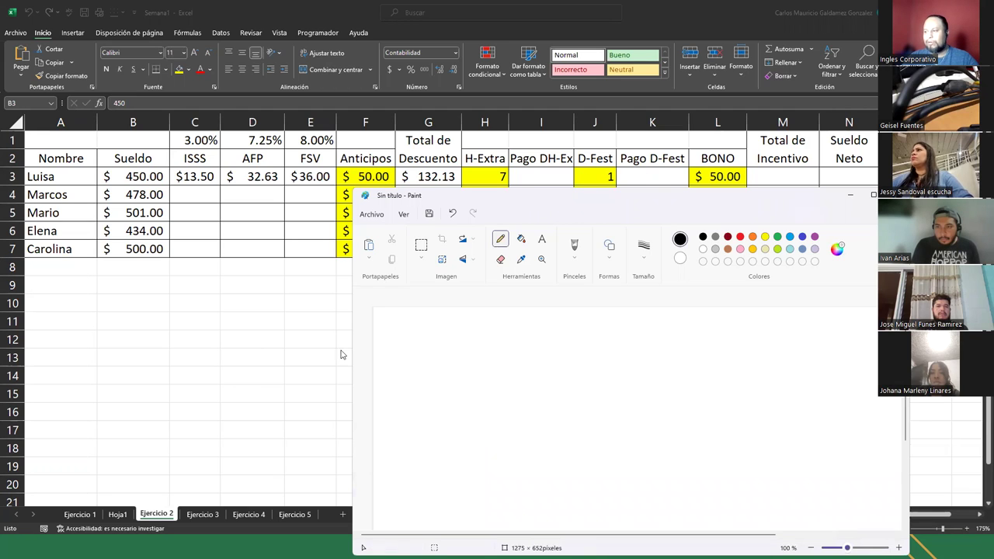
# - Handwrite the values 450, 30 and 8 one below another on the Paint canvas
pyautogui.moveTo(405, 338)
pyautogui.mouseDown()
pyautogui.moveTo(419, 370)
pyautogui.moveTo(436, 344)
pyautogui.moveTo(449, 357)
pyautogui.moveTo(439, 359)
pyautogui.mouseUp()
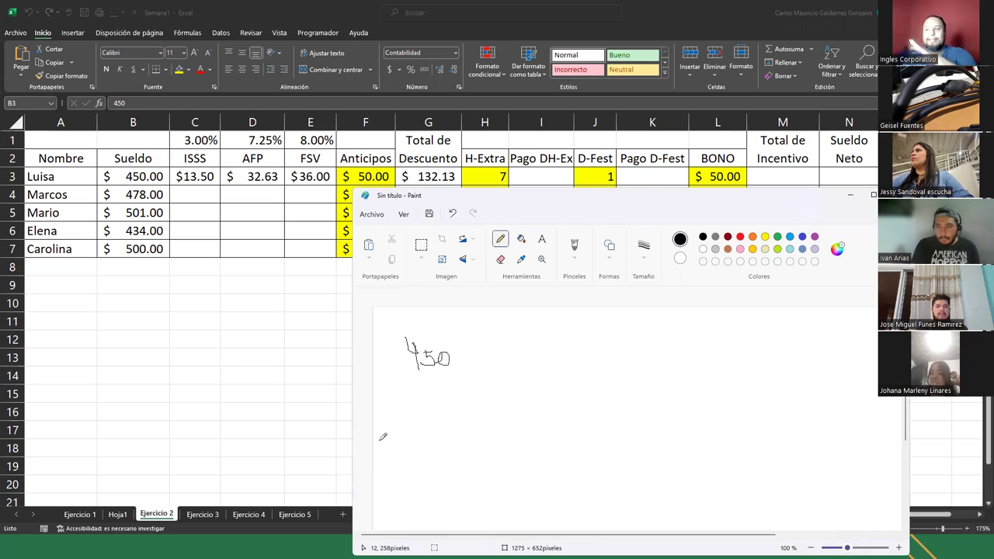
pyautogui.moveTo(398, 413)
pyautogui.mouseDown()
pyautogui.moveTo(407, 426)
pyautogui.moveTo(398, 442)
pyautogui.moveTo(429, 432)
pyautogui.moveTo(423, 418)
pyautogui.mouseUp()
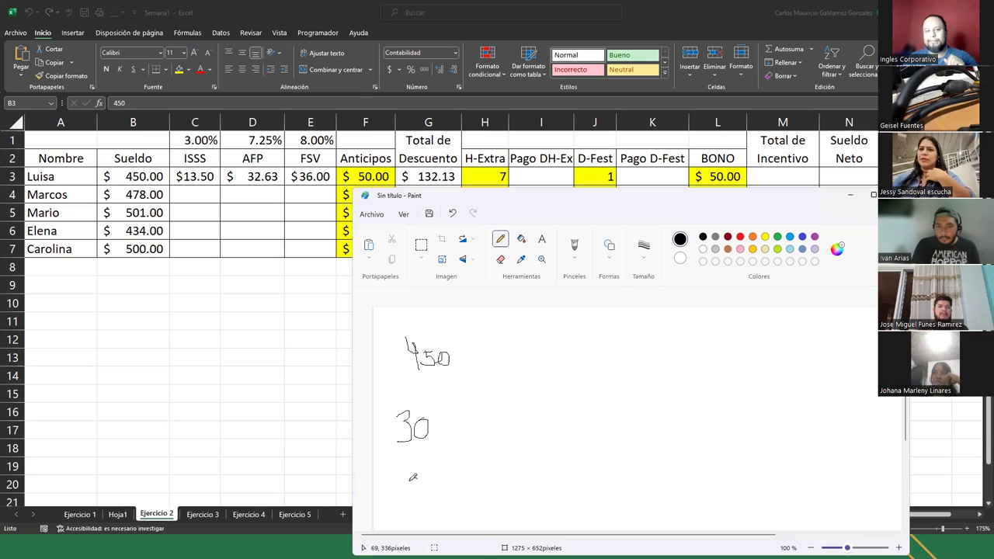
pyautogui.moveTo(413, 478)
pyautogui.mouseDown()
pyautogui.moveTo(427, 493)
pyautogui.moveTo(415, 501)
pyautogui.moveTo(424, 473)
pyautogui.mouseUp()
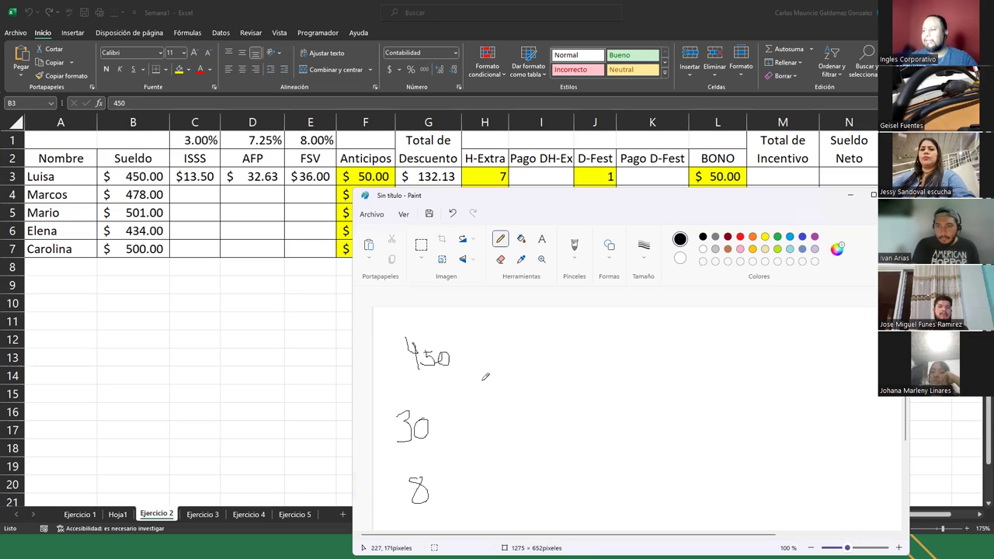
# - Extend the handwritten 450 into the daily pay expression (450/30), underline the 450 and label the expression "x dia"
pyautogui.moveTo(400, 374)
pyautogui.mouseDown()
pyautogui.moveTo(451, 375)
pyautogui.moveTo(454, 385)
pyautogui.moveTo(488, 374)
pyautogui.moveTo(494, 356)
pyautogui.mouseUp()
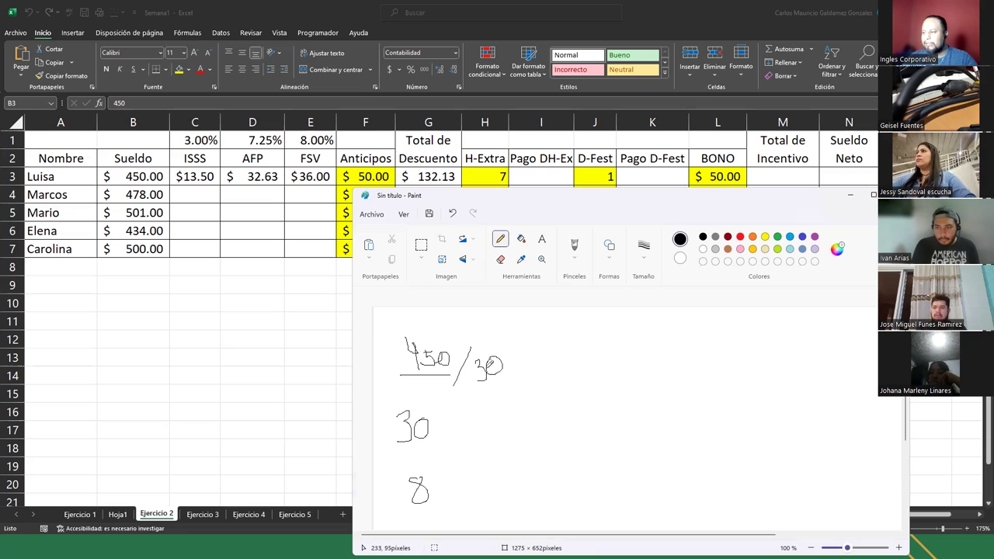
pyautogui.moveTo(409, 325); pyautogui.dragTo(400, 386)
pyautogui.moveTo(500, 345); pyautogui.dragTo(512, 387)
pyautogui.moveTo(525, 329)
pyautogui.mouseDown()
pyautogui.moveTo(529, 340)
pyautogui.moveTo(532, 333)
pyautogui.mouseUp()
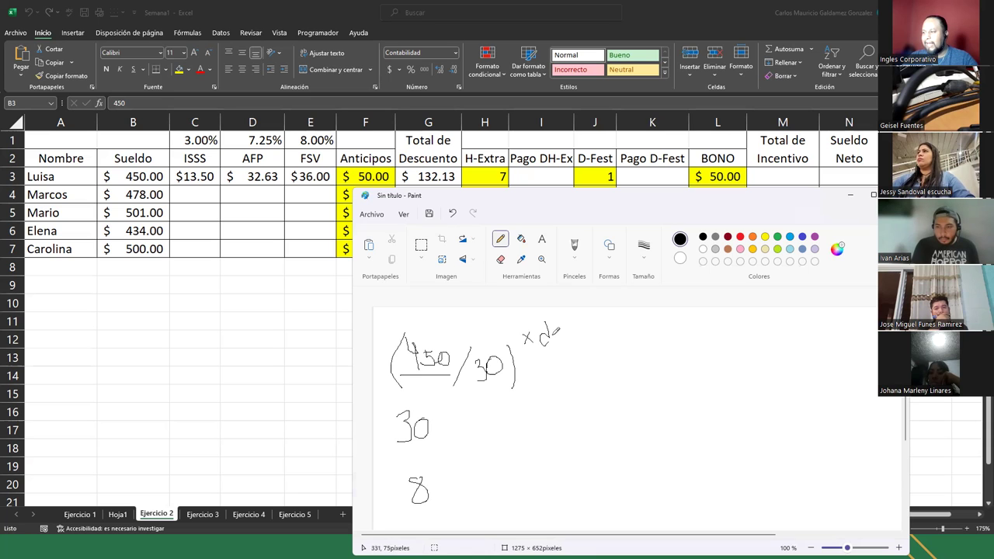
pyautogui.moveTo(561, 335); pyautogui.dragTo(575, 339)
# - Add the division by 8 labelled "x hora" to the handwritten expression, and mark its 450, 30 and 8 for emphasis
pyautogui.moveTo(394, 392)
pyautogui.mouseDown()
pyautogui.moveTo(569, 389)
pyautogui.moveTo(521, 412)
pyautogui.mouseUp()
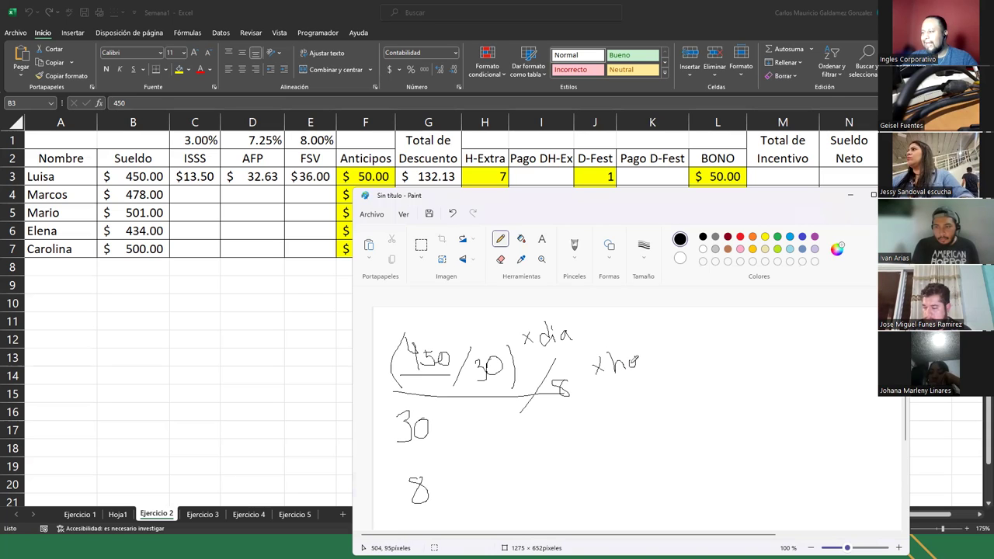
pyautogui.moveTo(642, 368)
pyautogui.mouseDown()
pyautogui.moveTo(655, 348)
pyautogui.moveTo(664, 367)
pyautogui.mouseUp()
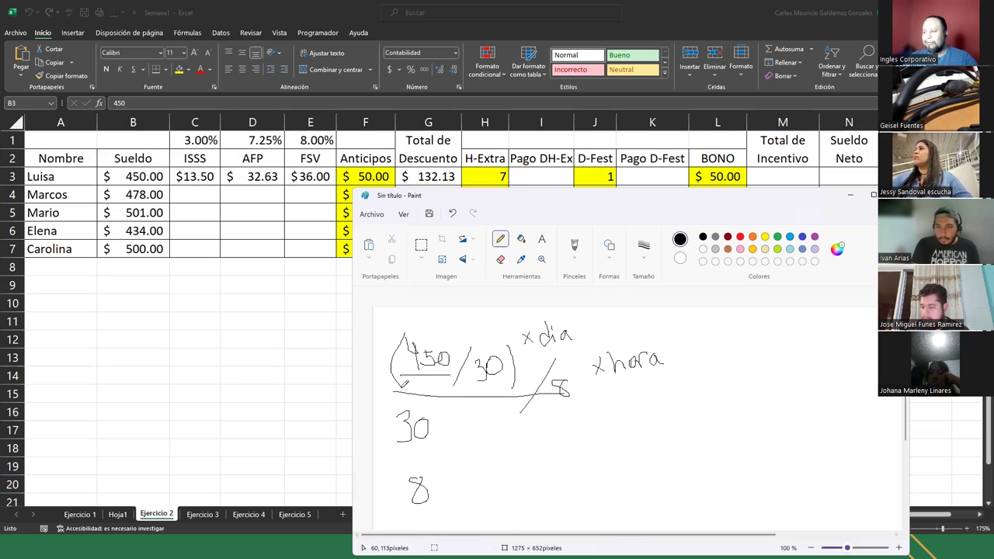
pyautogui.moveTo(399, 379); pyautogui.dragTo(454, 379)
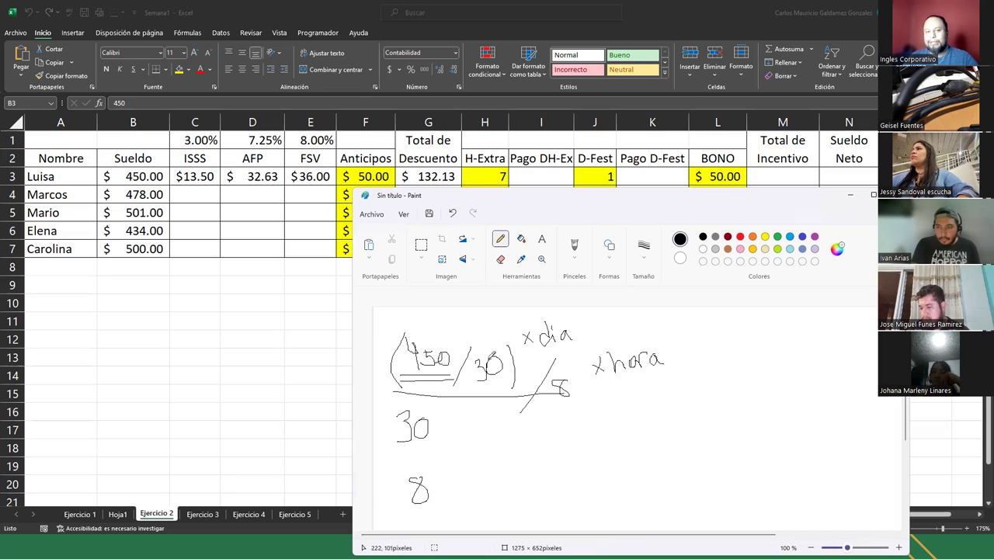
pyautogui.moveTo(491, 343); pyautogui.dragTo(503, 330)
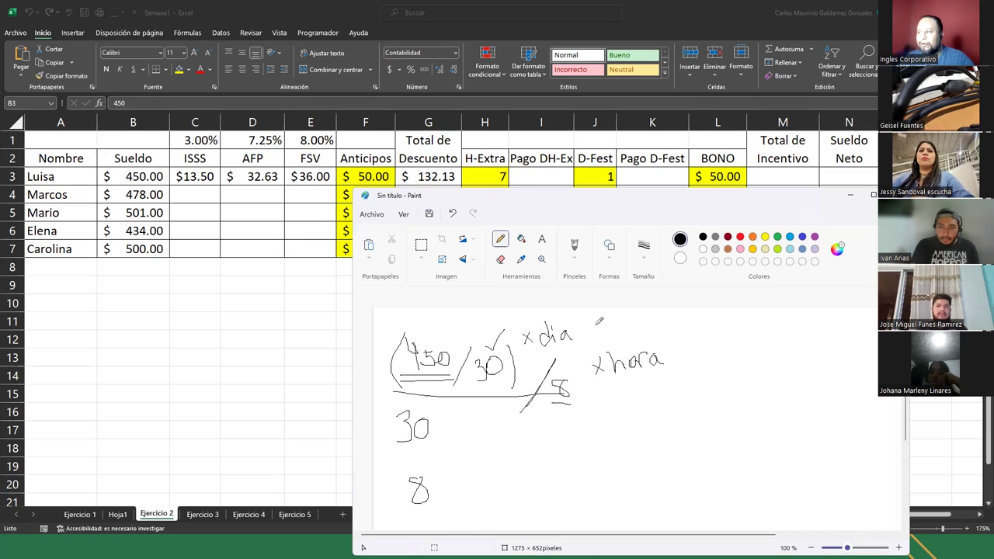
# - Underline the handwritten hourly expression, enclose it in outer parentheses and multiply it by # and by 2
pyautogui.moveTo(389, 405); pyautogui.dragTo(631, 411)
pyautogui.moveTo(595, 360); pyautogui.dragTo(591, 413)
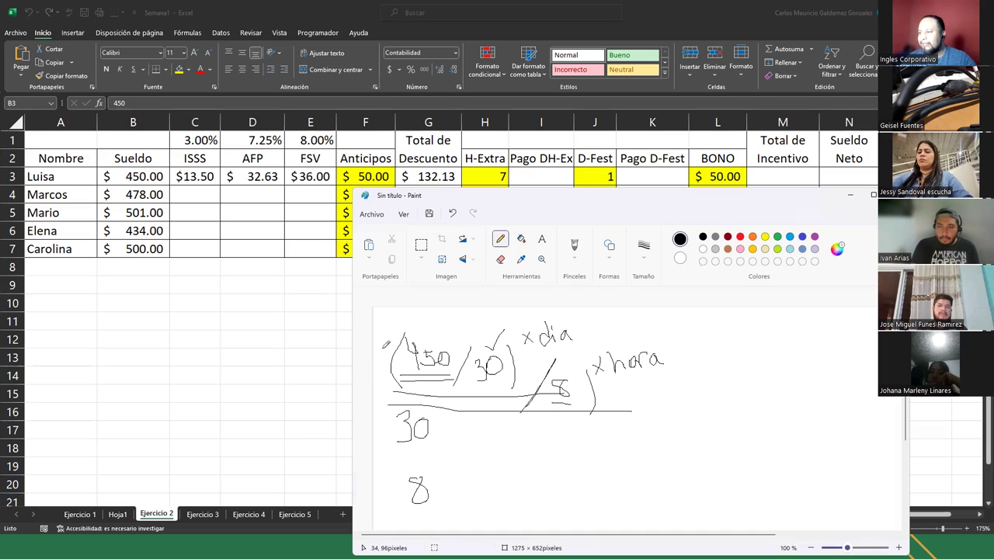
pyautogui.moveTo(385, 342); pyautogui.dragTo(388, 401)
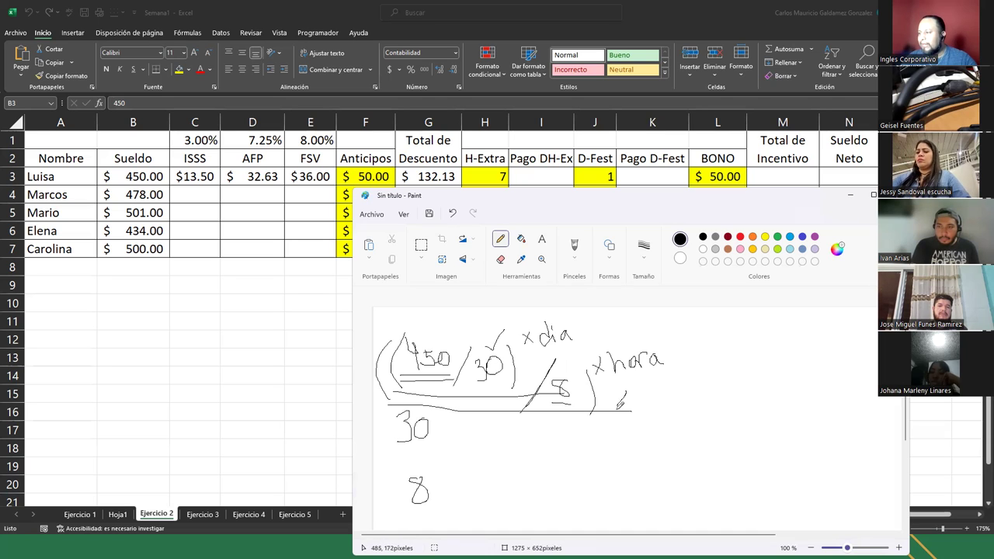
pyautogui.moveTo(613, 393); pyautogui.dragTo(627, 413)
pyautogui.moveTo(629, 393)
pyautogui.mouseDown()
pyautogui.moveTo(615, 413)
pyautogui.moveTo(654, 404)
pyautogui.moveTo(662, 413)
pyautogui.moveTo(667, 400)
pyautogui.moveTo(661, 409)
pyautogui.mouseUp()
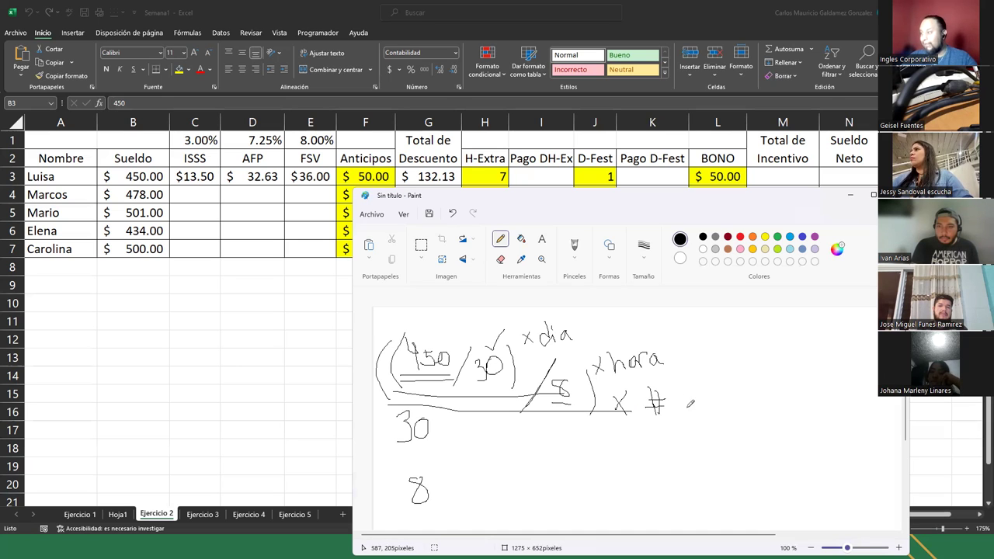
pyautogui.moveTo(679, 393); pyautogui.dragTo(690, 412)
pyautogui.moveTo(690, 393)
pyautogui.mouseDown()
pyautogui.moveTo(679, 413)
pyautogui.moveTo(723, 413)
pyautogui.mouseUp()
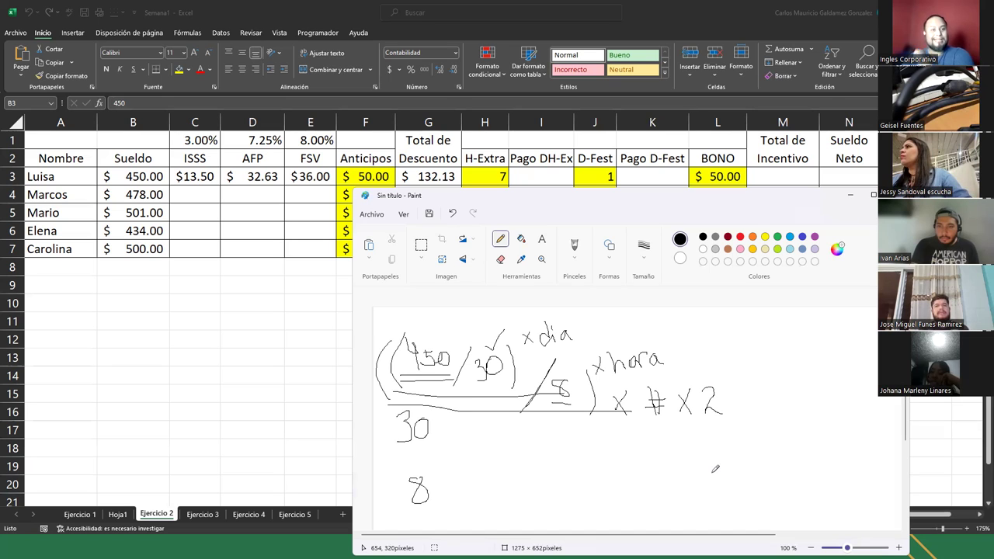
# - Return to Excel and enter the overtime pay formula =((B3/30)/8)*H3*2 in cell I3 of the Pago DH-Ex column
pyautogui.click(850, 195)
pyautogui.click(853, 195)
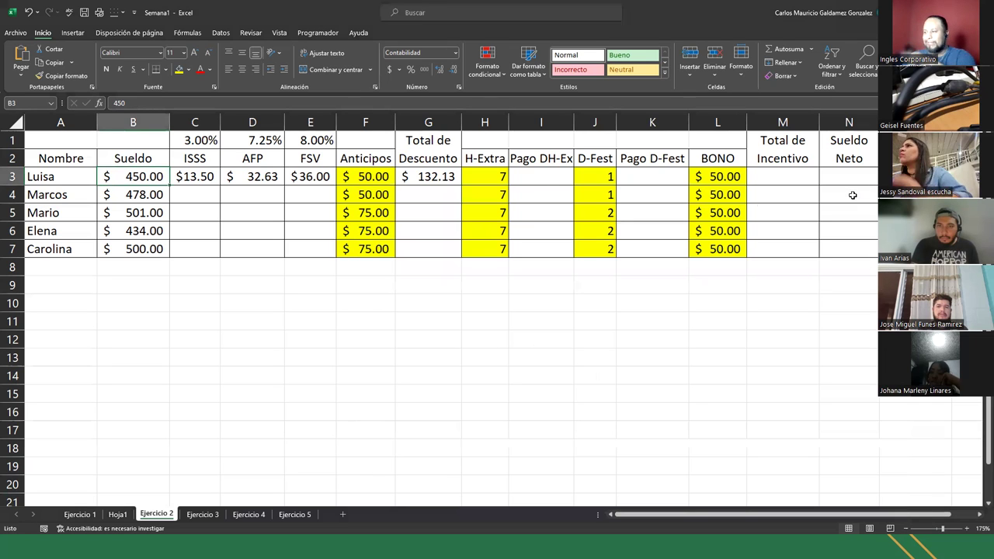
pyautogui.click(547, 181)
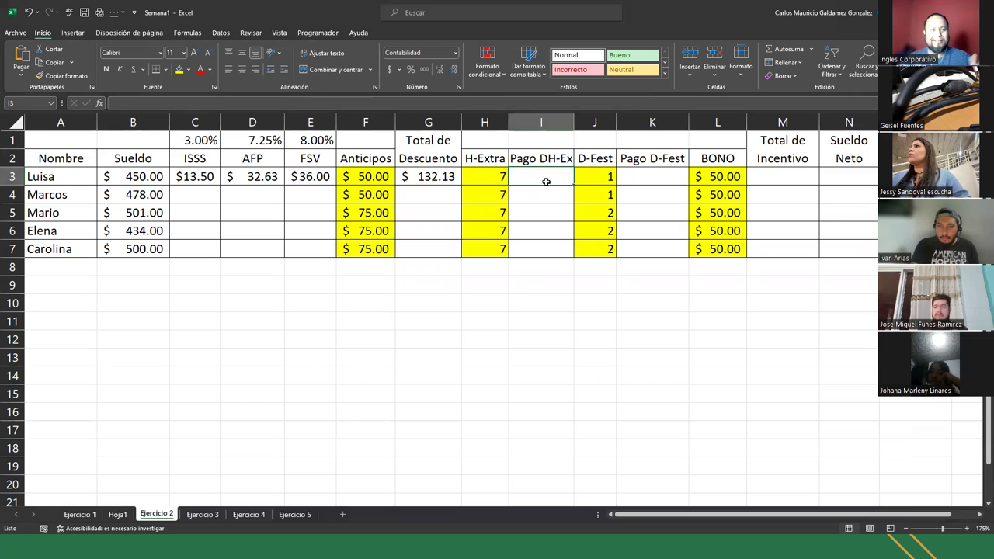
pyautogui.write('=')
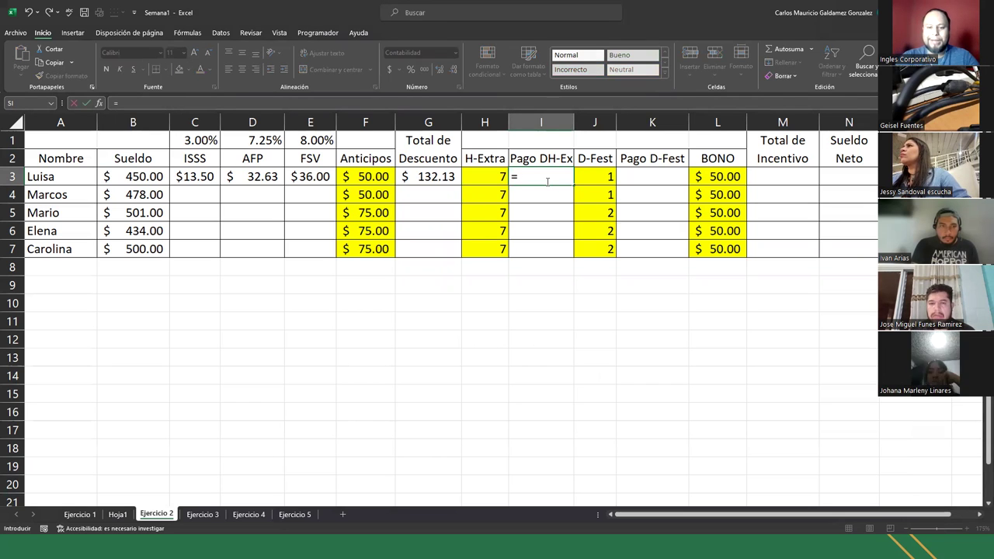
pyautogui.write('((')
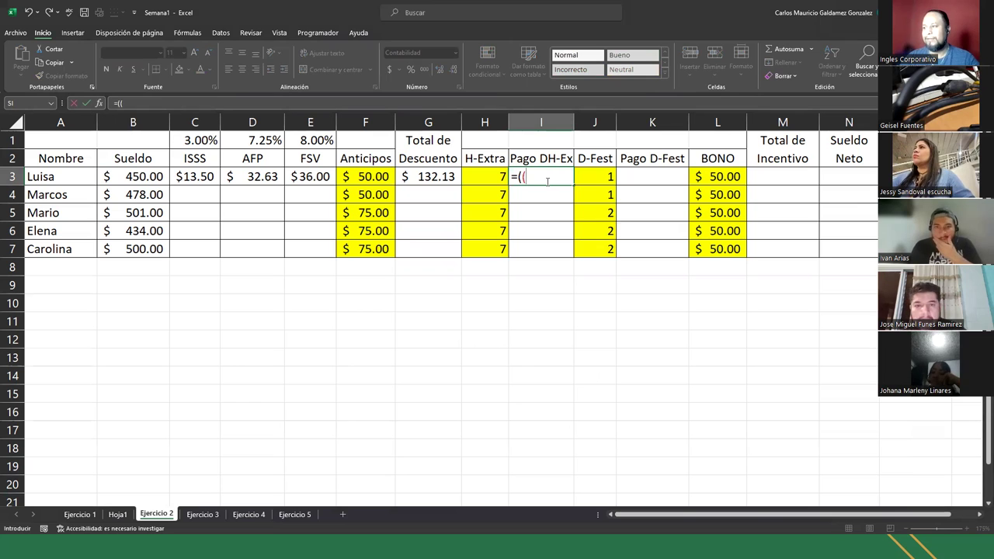
pyautogui.click(142, 177)
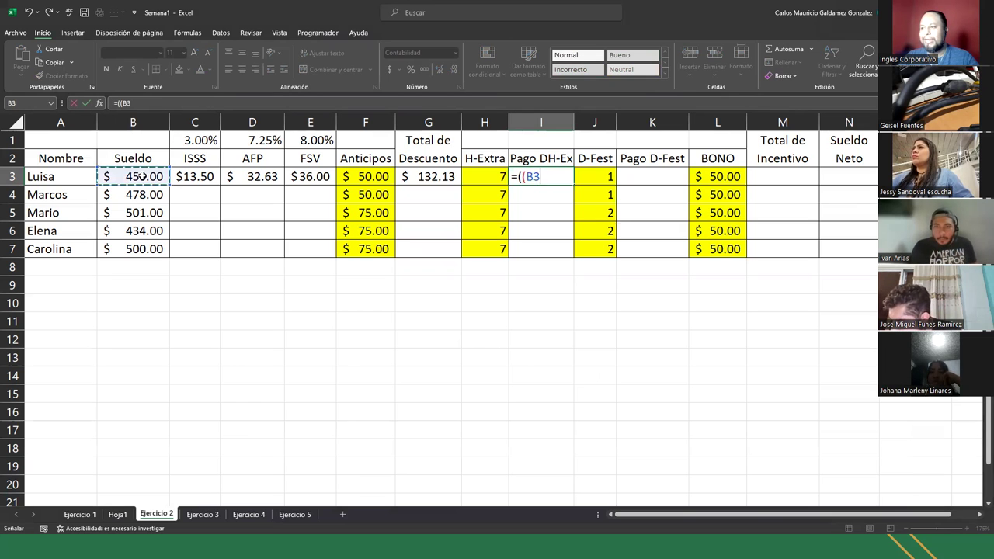
pyautogui.write('/3')
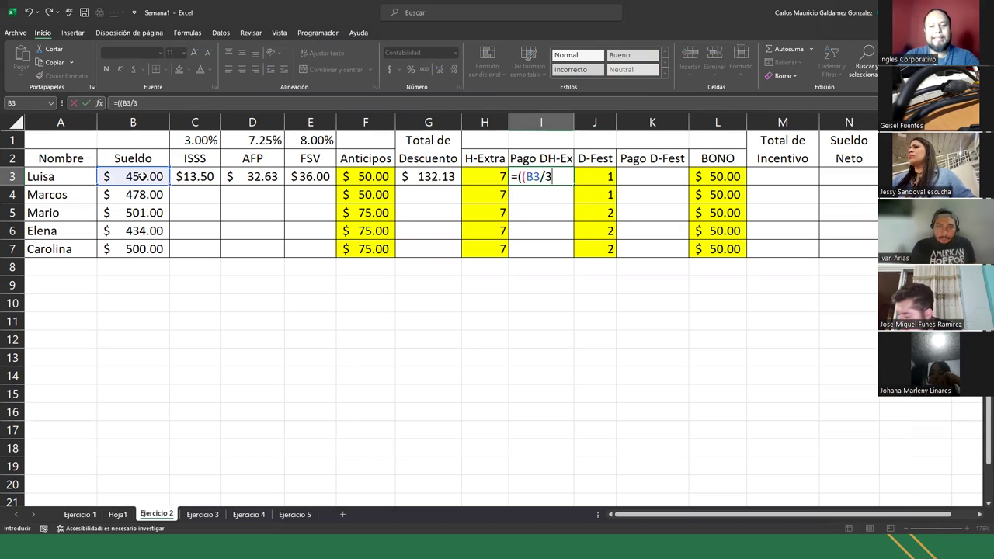
pyautogui.write('0')
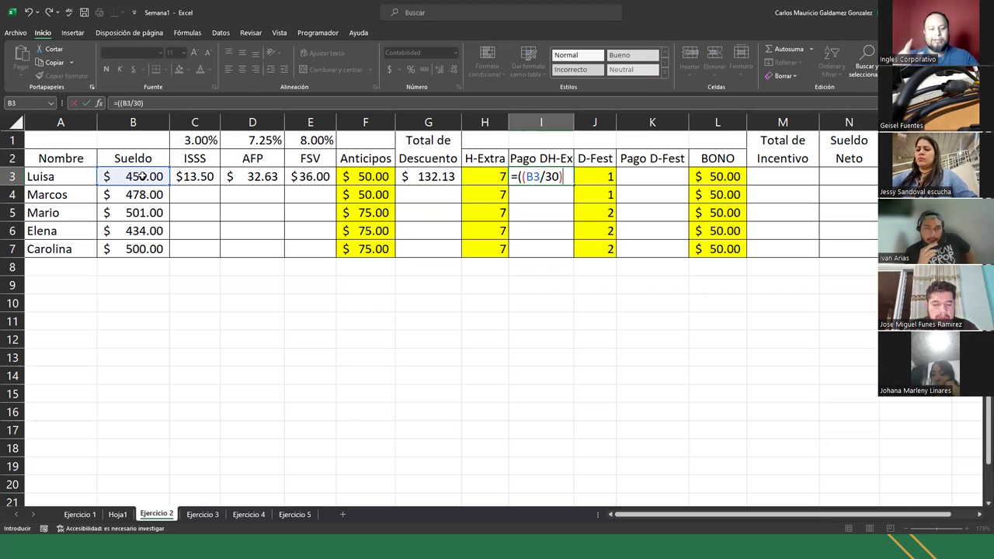
pyautogui.write('/')
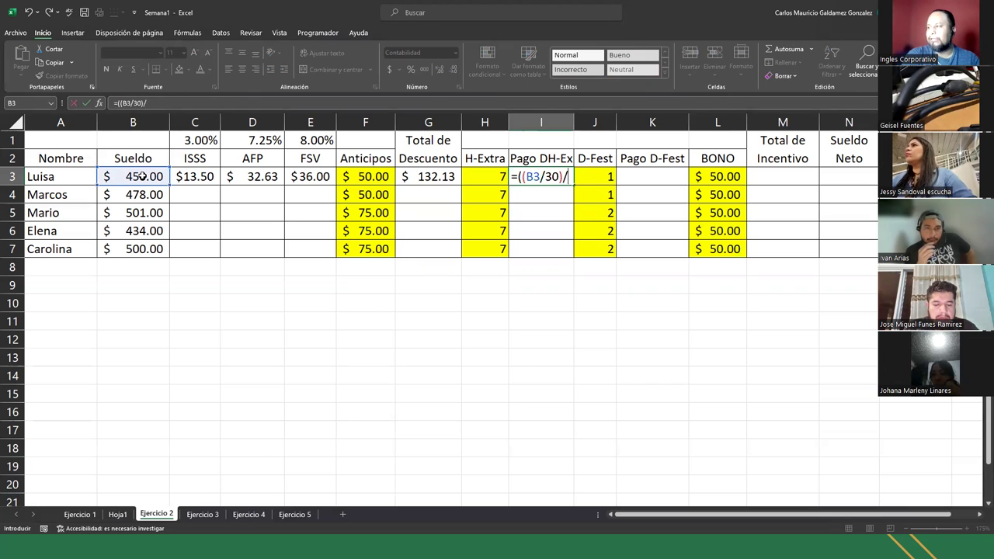
pyautogui.write('8')
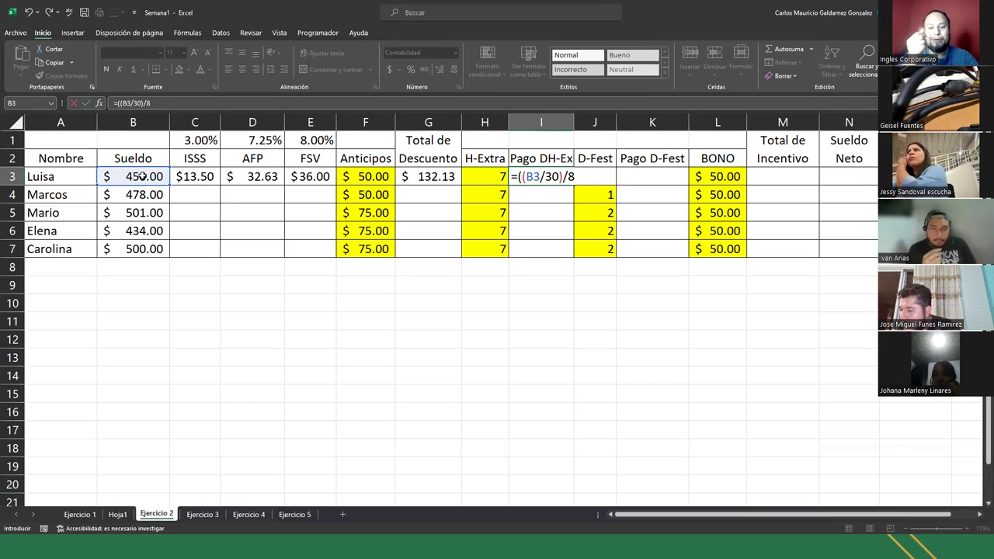
pyautogui.write(')*')
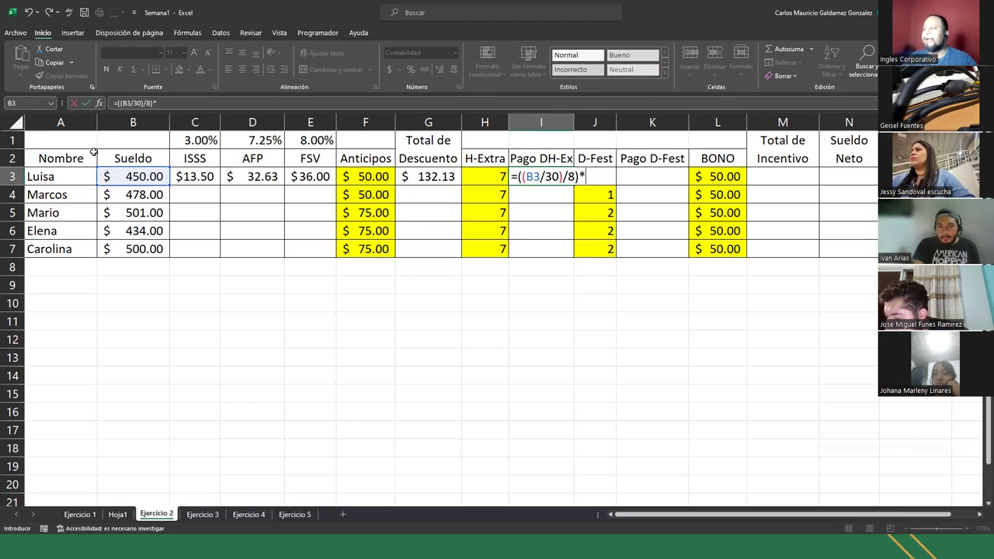
pyautogui.click(480, 179)
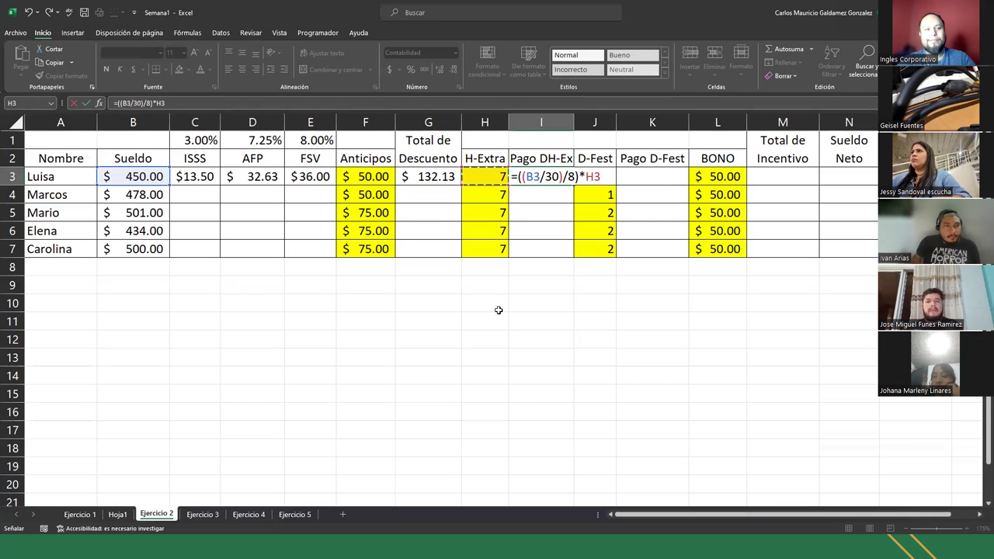
pyautogui.write('*')
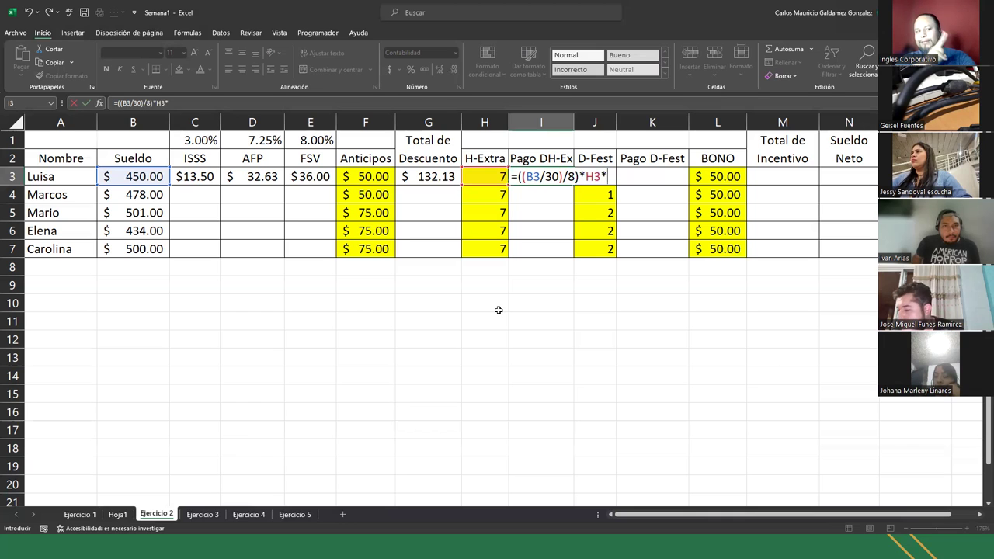
pyautogui.write('2')
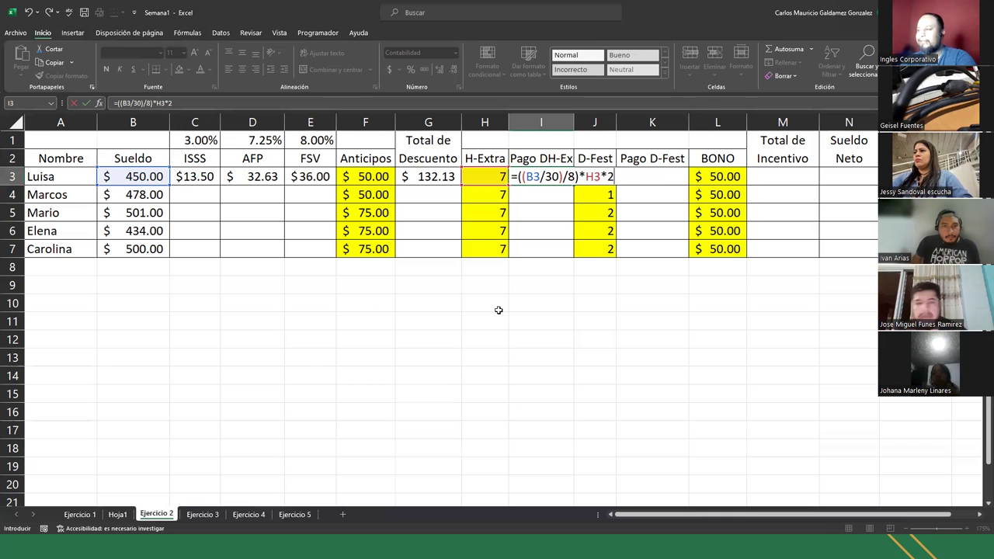
pyautogui.press('Return')
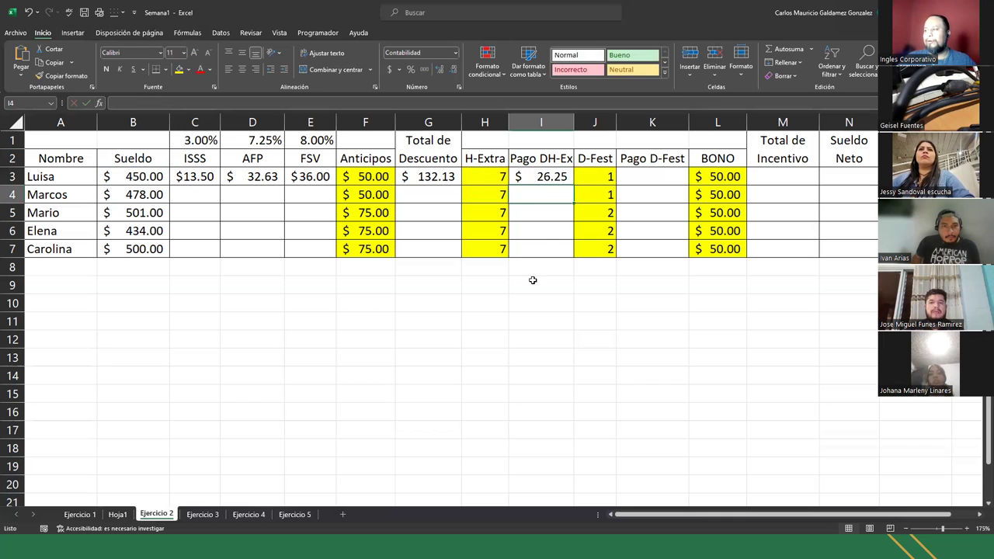
# - Review how the overtime formula in I3 uses salary and extra hours, examining its H3*2 part and its hourly part ((B3/30)/8)
pyautogui.click(481, 179)
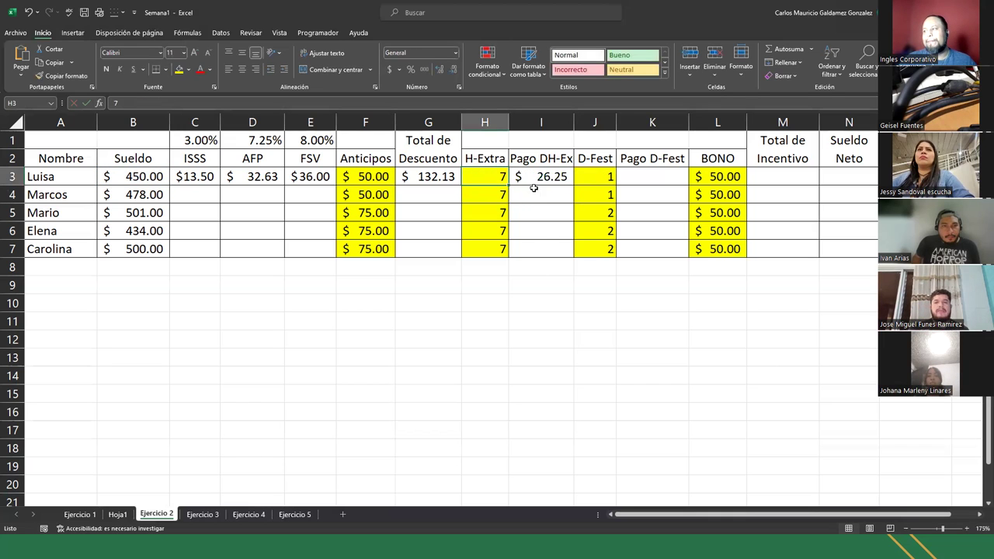
pyautogui.click(83, 176)
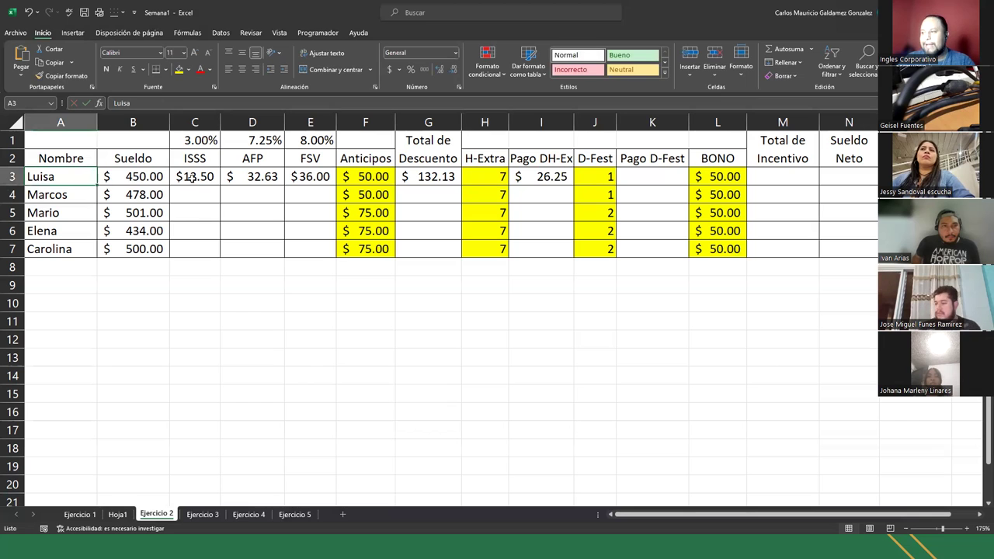
pyautogui.click(133, 172)
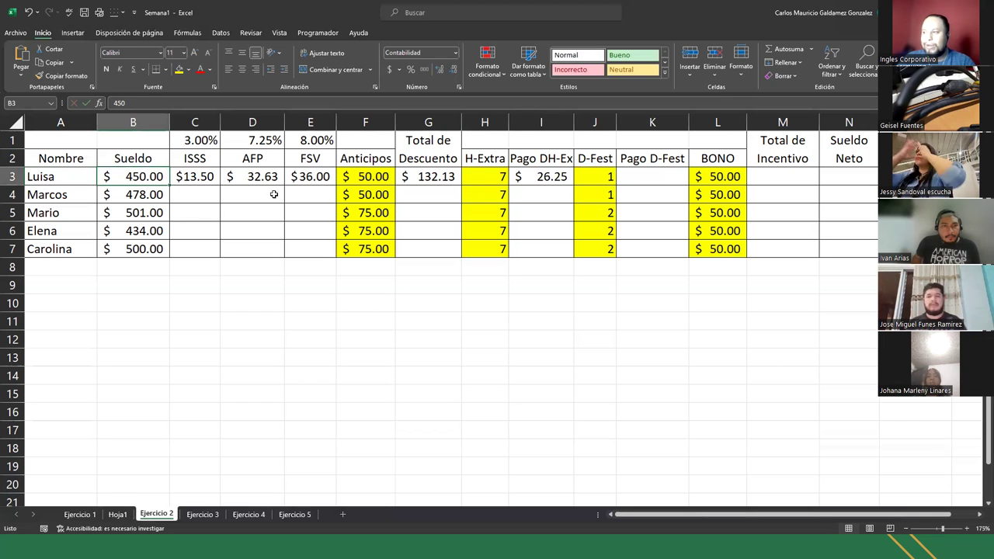
pyautogui.click(548, 178)
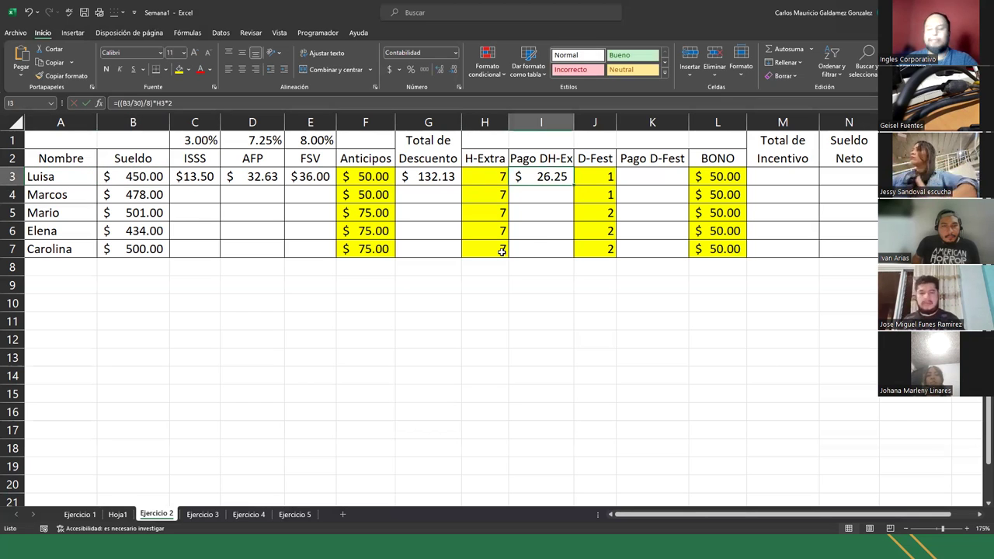
pyautogui.press('F2')
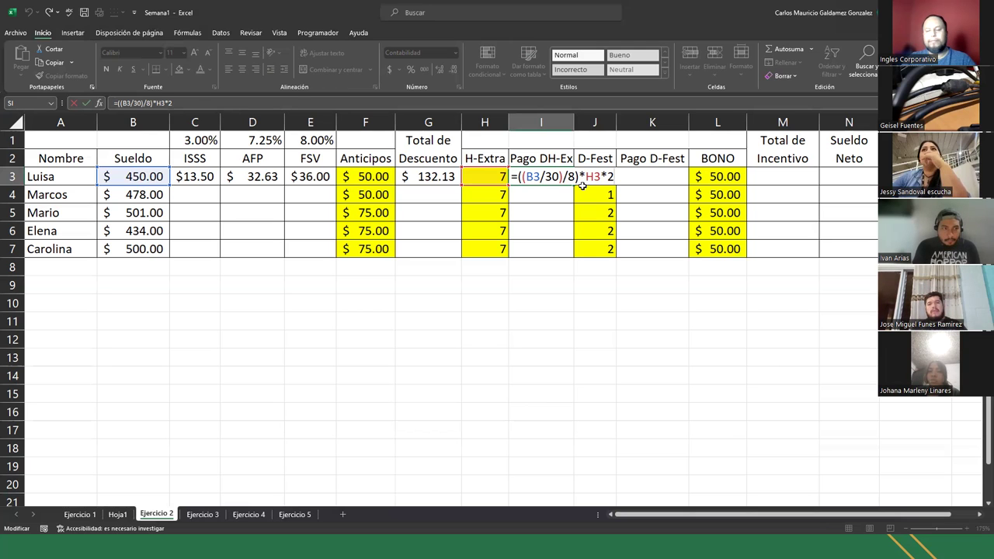
pyautogui.moveTo(588, 176); pyautogui.dragTo(618, 177)
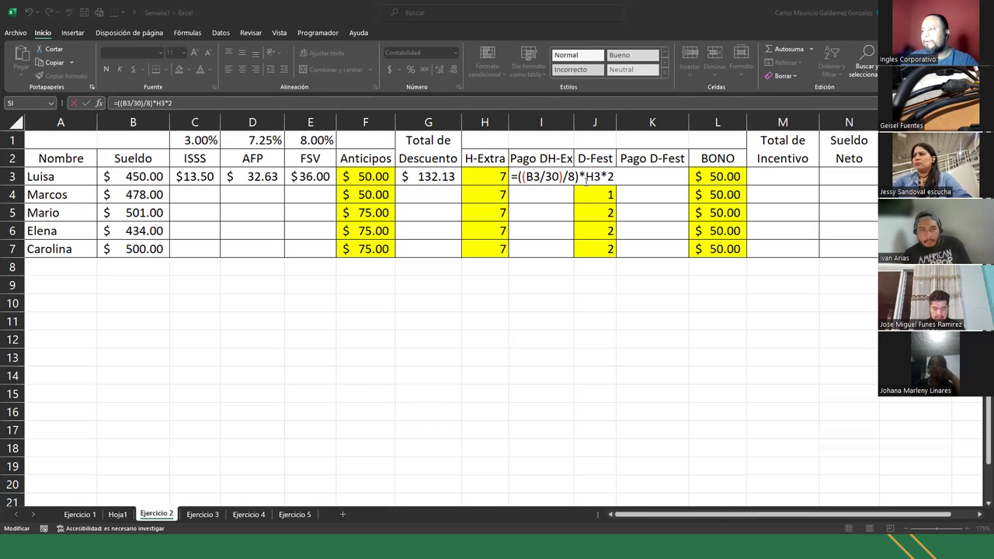
pyautogui.click(562, 178)
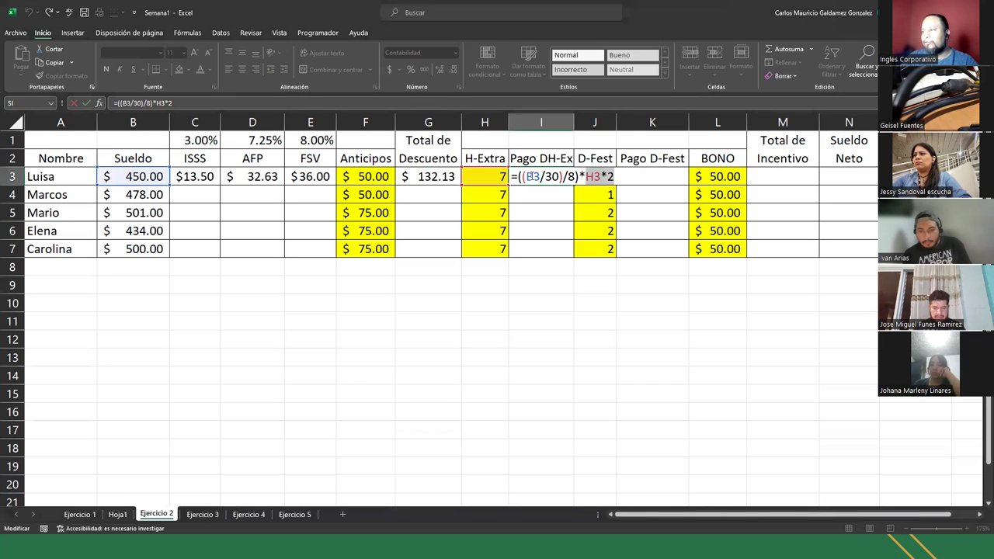
pyautogui.moveTo(519, 177); pyautogui.dragTo(580, 177)
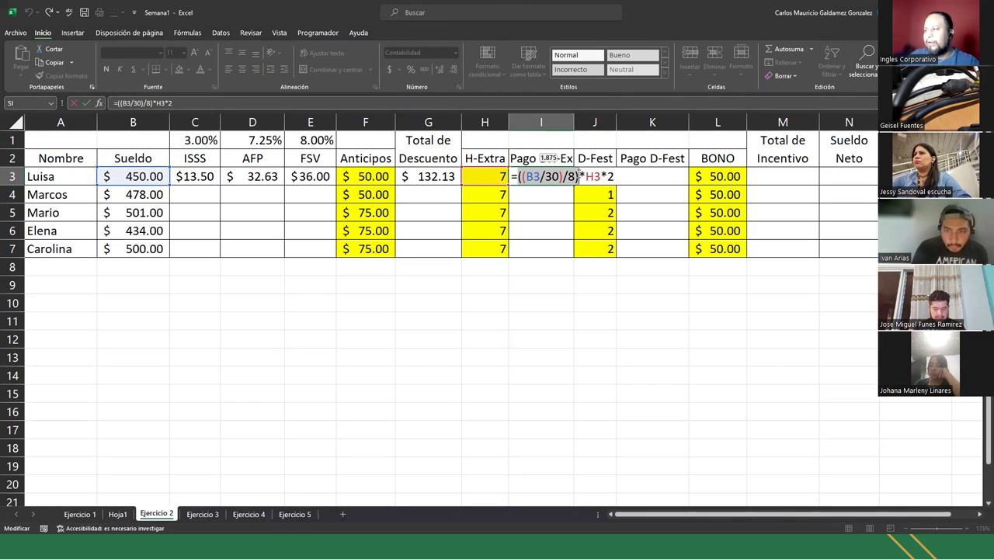
# - Leave the overtime formula as entered and start a formula in cell K3 of the Pago D-Fest column
pyautogui.press('Tab')
pyautogui.press('Tab')
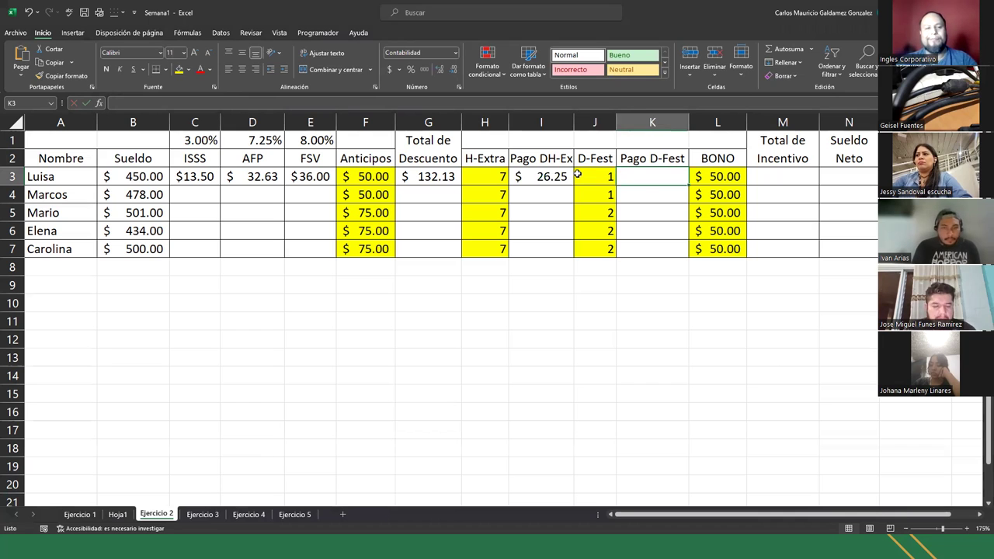
pyautogui.write('=')
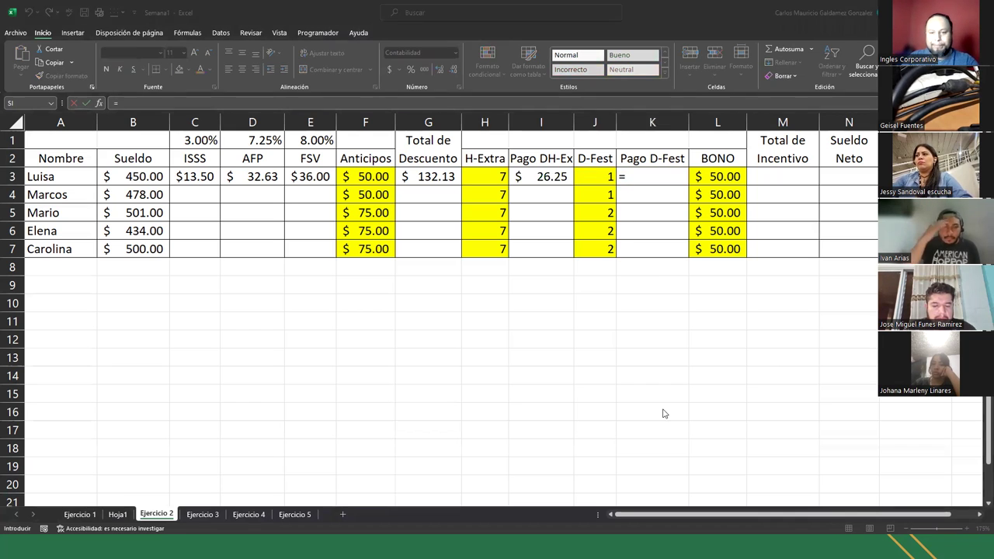
# - Switch to Paint and rework the handwritten expression for holidays: circle (450/30), scribble over the hourly part and write x #d x 2.5 after "x dia"
pyautogui.hotkey('alt', 'Tab')
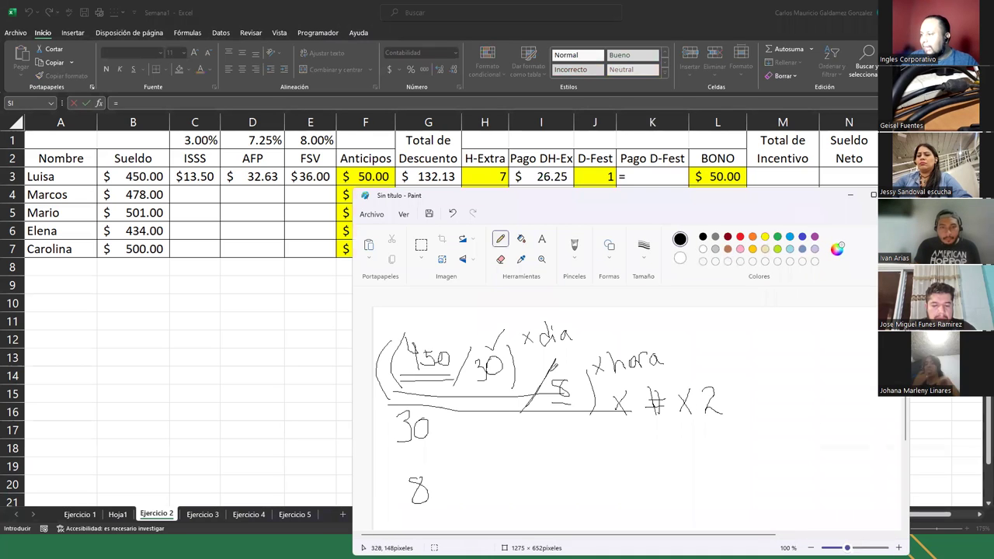
pyautogui.moveTo(588, 327)
pyautogui.mouseDown()
pyautogui.moveTo(486, 412)
pyautogui.moveTo(418, 414)
pyautogui.moveTo(376, 390)
pyautogui.moveTo(443, 319)
pyautogui.moveTo(534, 309)
pyautogui.moveTo(589, 327)
pyautogui.moveTo(566, 394)
pyautogui.mouseUp()
pyautogui.moveTo(595, 350)
pyautogui.mouseDown()
pyautogui.moveTo(621, 377)
pyautogui.moveTo(644, 362)
pyautogui.moveTo(730, 406)
pyautogui.mouseUp()
pyautogui.moveTo(469, 350); pyautogui.dragTo(475, 342)
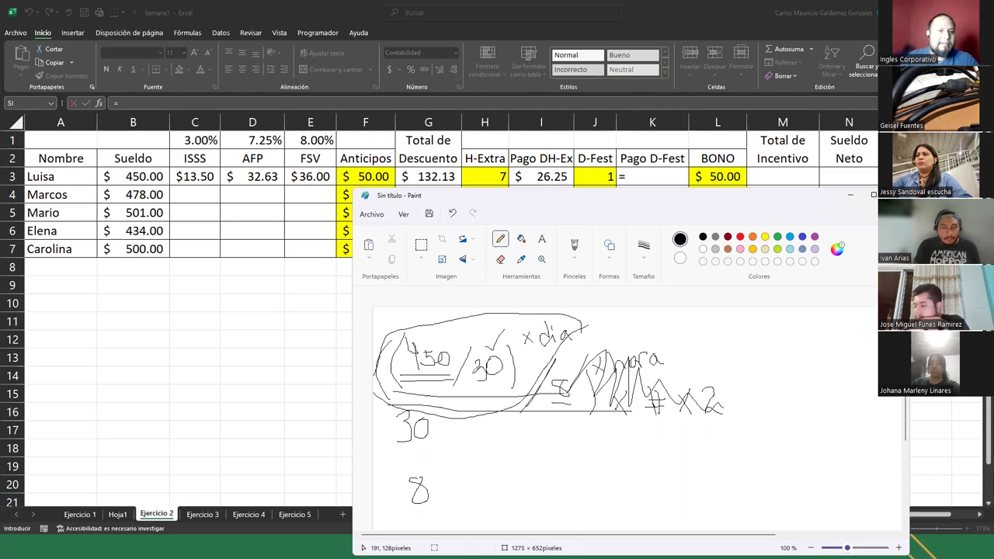
pyautogui.moveTo(604, 323)
pyautogui.mouseDown()
pyautogui.moveTo(599, 335)
pyautogui.moveTo(620, 337)
pyautogui.moveTo(631, 322)
pyautogui.moveTo(631, 338)
pyautogui.moveTo(649, 320)
pyautogui.moveTo(656, 332)
pyautogui.moveTo(645, 337)
pyautogui.moveTo(655, 339)
pyautogui.moveTo(690, 316)
pyautogui.moveTo(696, 324)
pyautogui.moveTo(684, 339)
pyautogui.moveTo(725, 333)
pyautogui.moveTo(710, 342)
pyautogui.mouseUp()
pyautogui.click(705, 338)
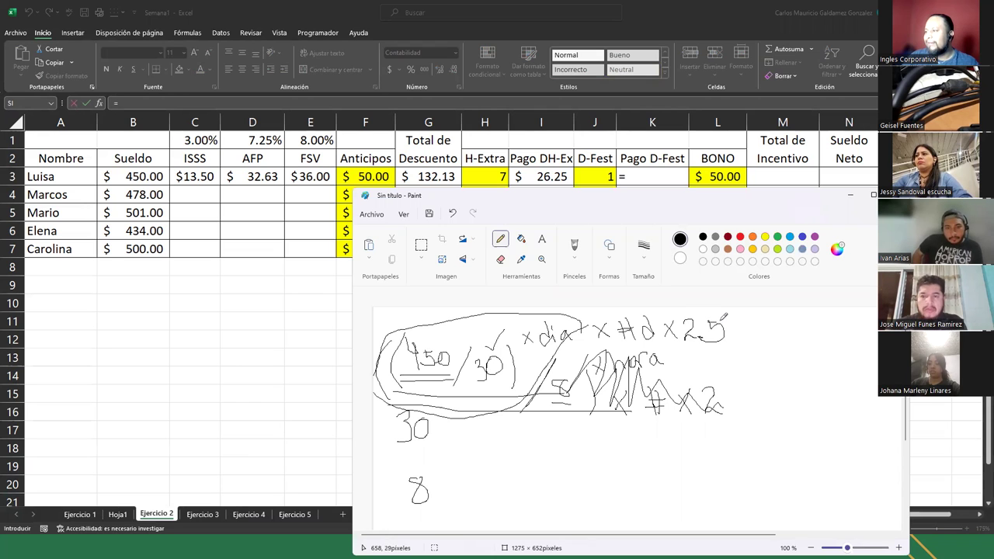
# - Return to Excel and build the holiday pay formula =(B3/30)*J3*2.5 in cell K3 of the Pago D-Fest column
pyautogui.click(852, 195)
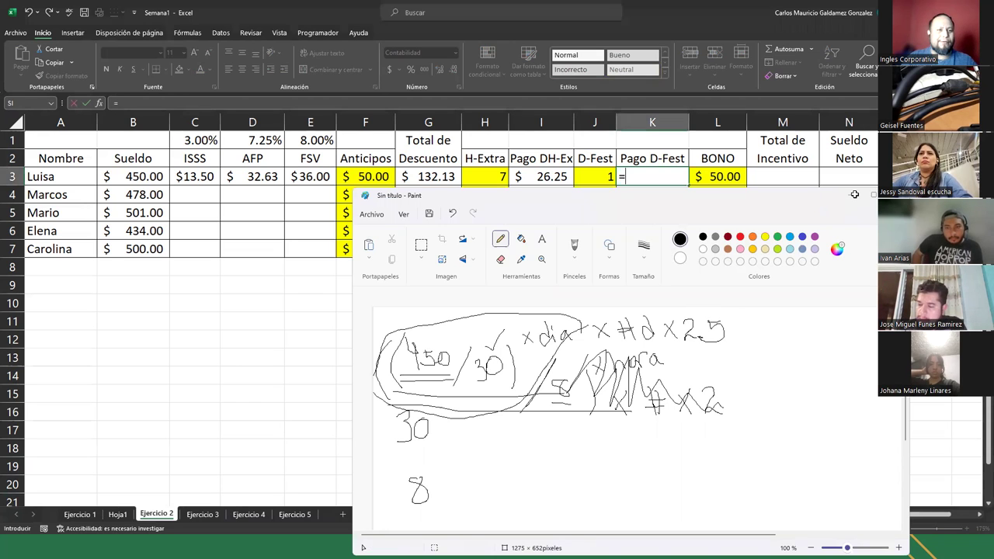
pyautogui.click(637, 179)
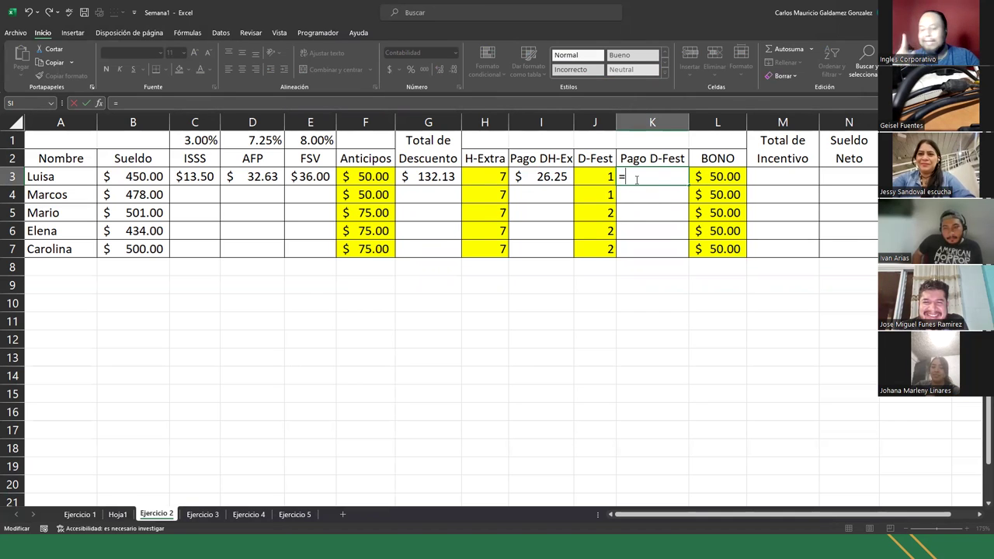
pyautogui.write('(')
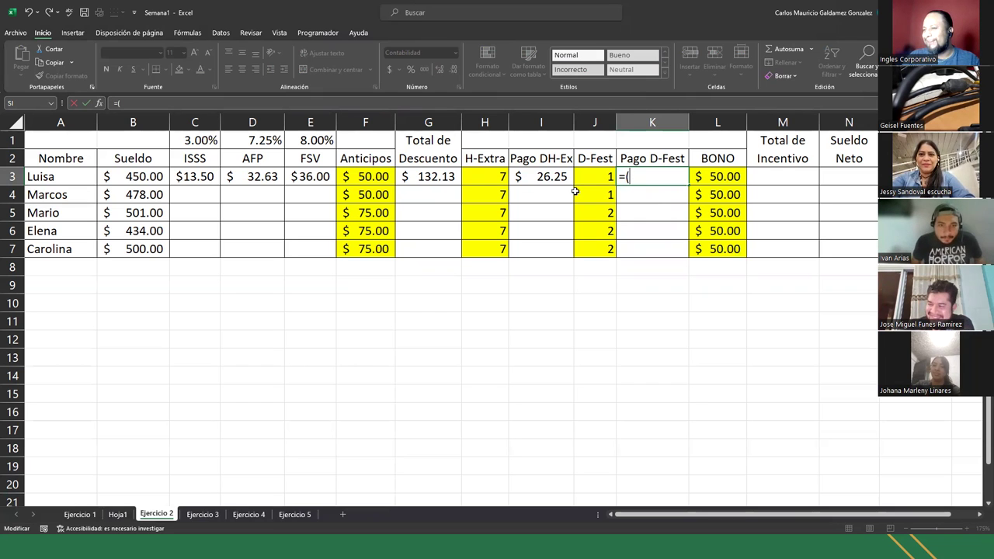
pyautogui.click(145, 177)
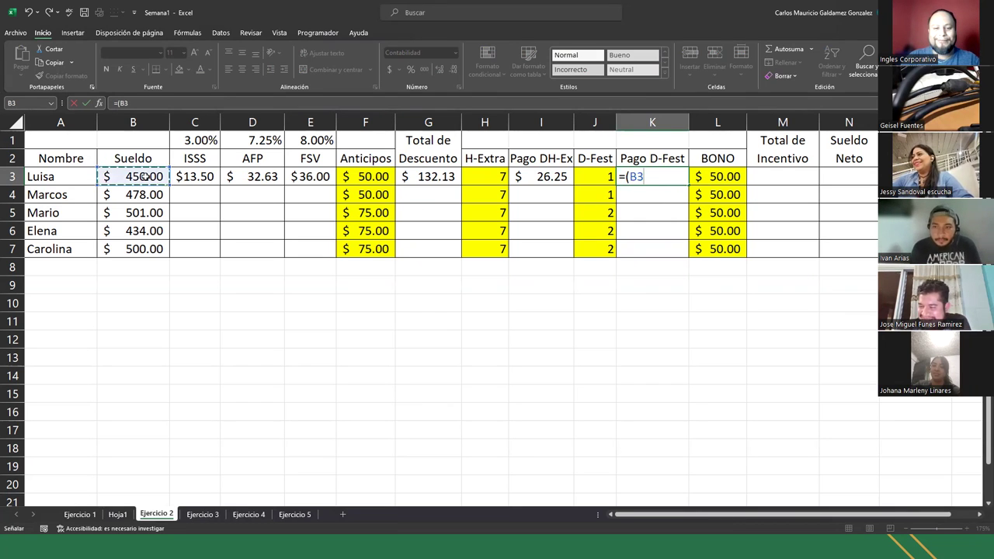
pyautogui.write('/30')
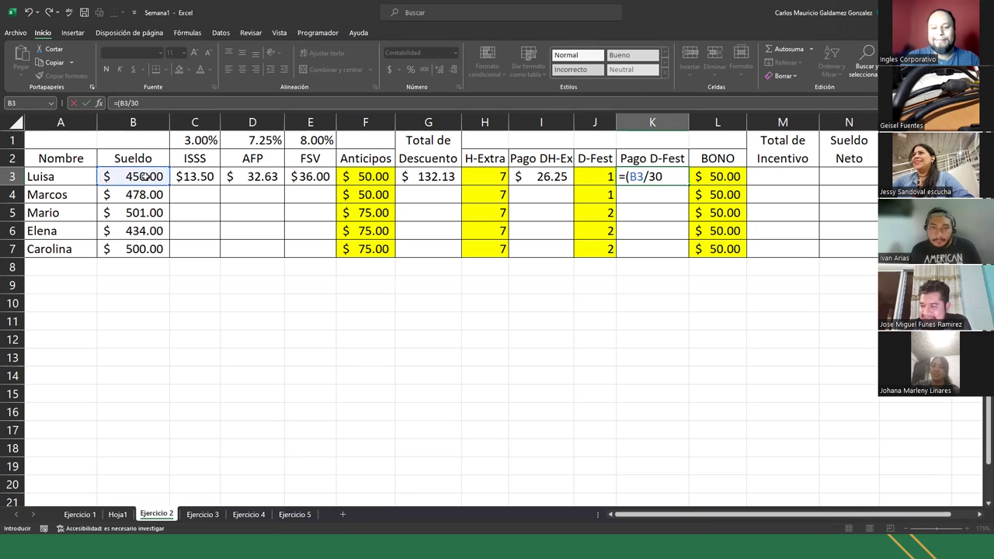
pyautogui.write('(')
pyautogui.write('(')
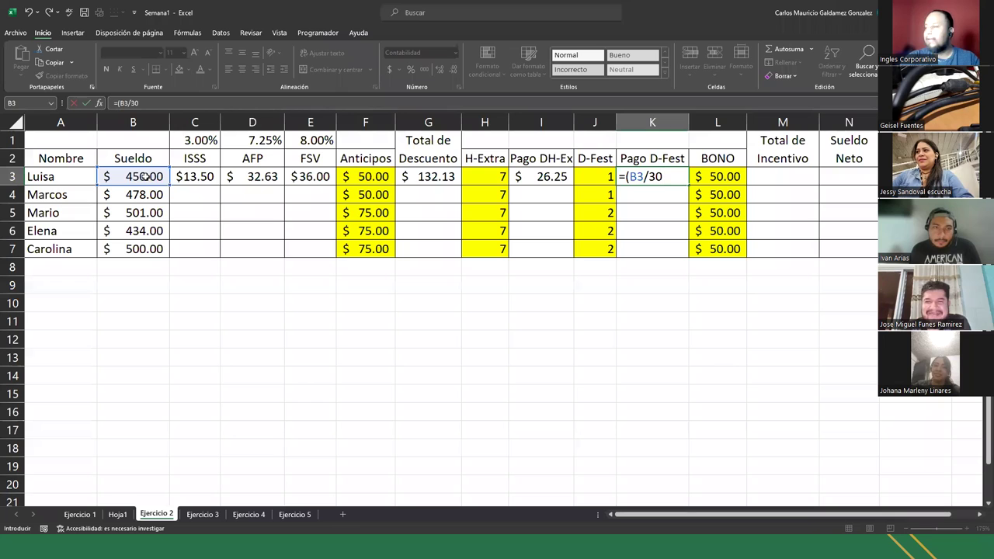
pyautogui.press('BackSpace')
pyautogui.write(')')
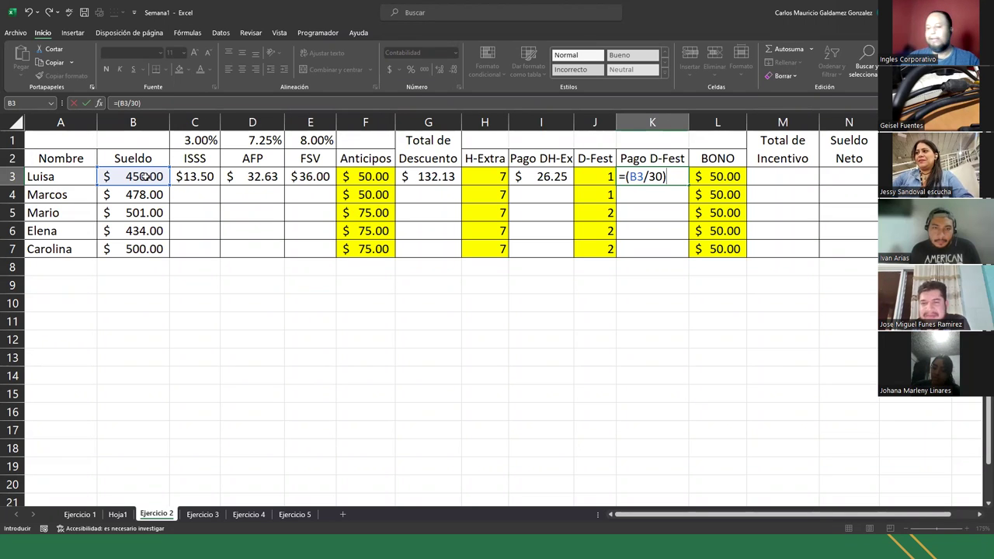
pyautogui.write('*')
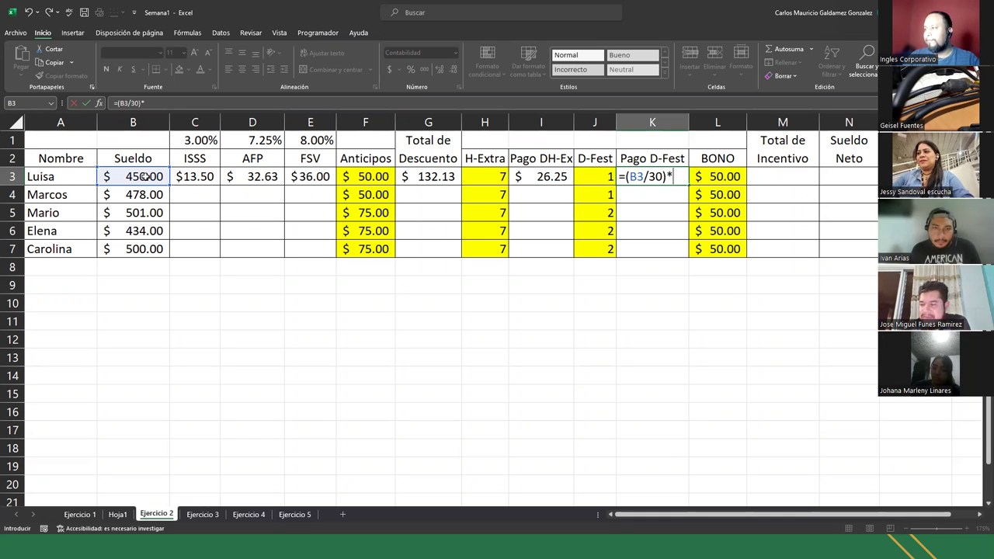
pyautogui.click(608, 177)
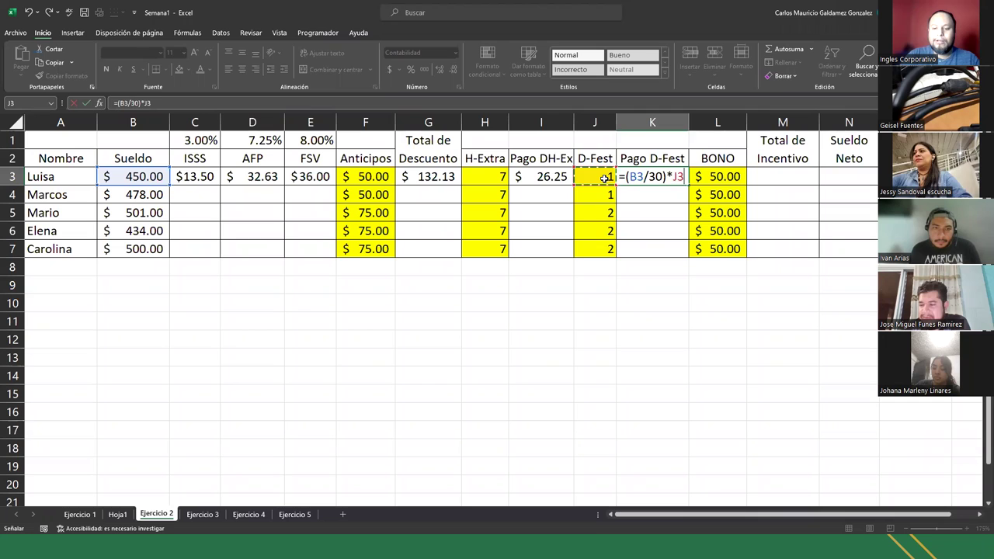
pyautogui.write('*2.5')
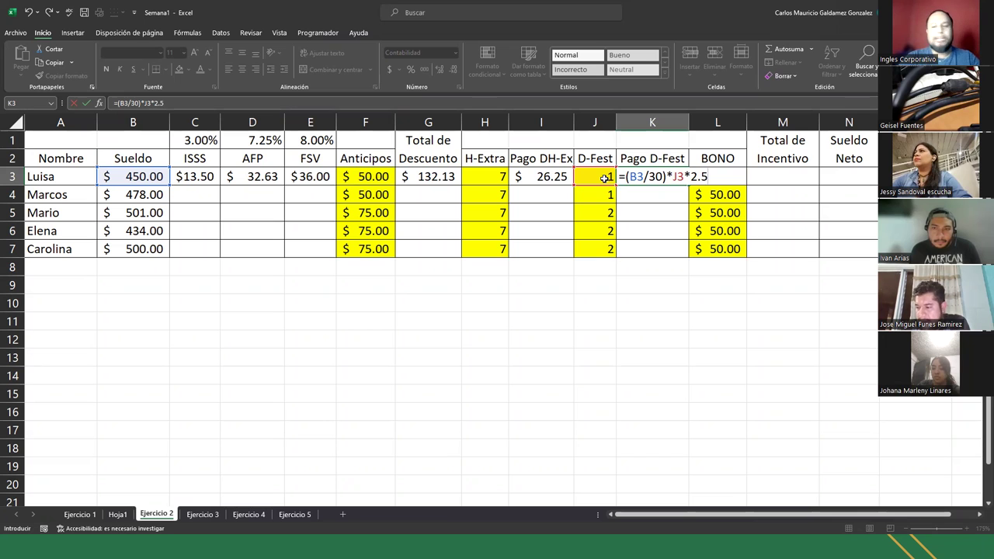
# - Try 2*50% as the multiplier in the K3 formula, and restore the 2.5 factor
pyautogui.press('BackSpace')
pyautogui.press('BackSpace')
pyautogui.write('*50%')
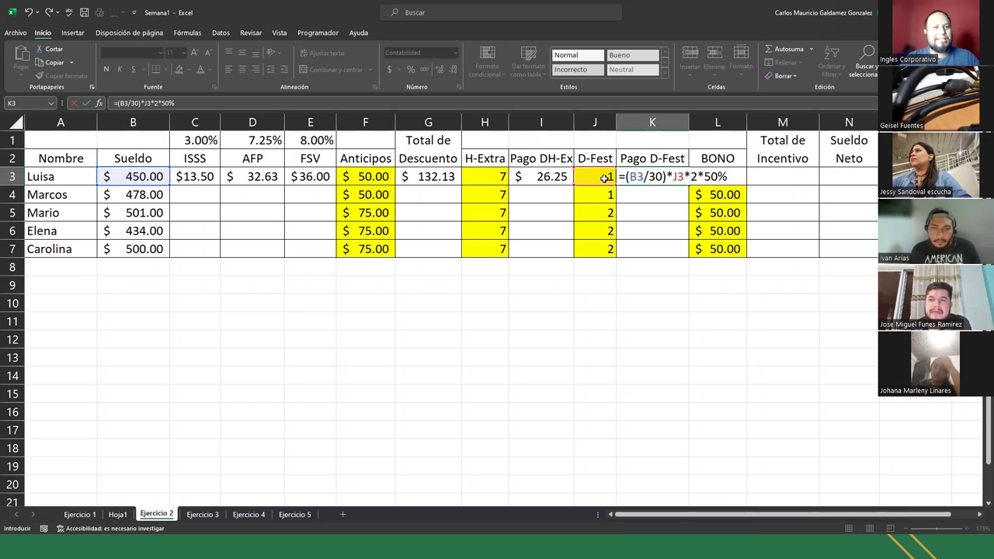
pyautogui.press('BackSpace')
pyautogui.press('BackSpace')
pyautogui.press('BackSpace')
pyautogui.press('BackSpace')
pyautogui.write('.5')
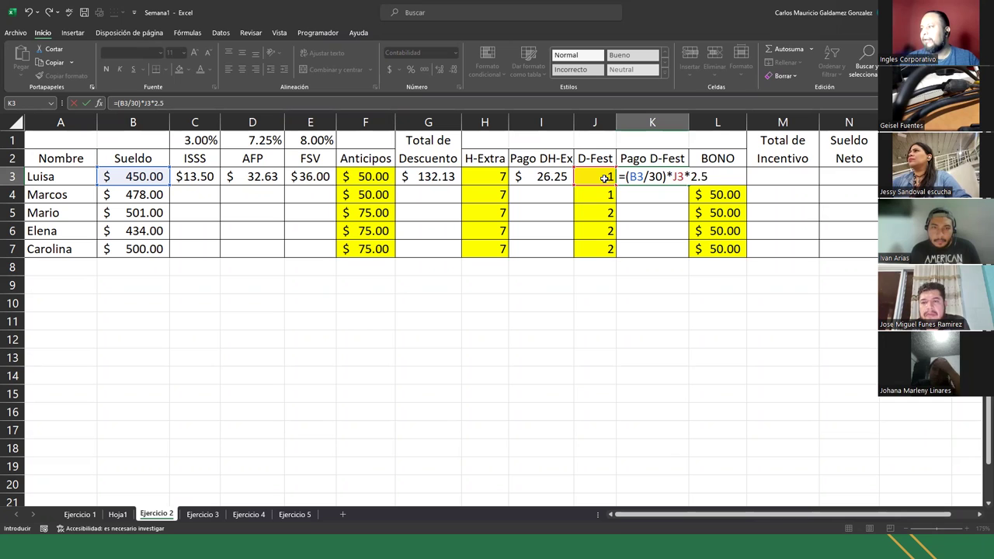
# - Enter the holiday pay formula in K3 and reopen it to check its salary and holiday-day references
pyautogui.hotkey('ctrl', 'Return')
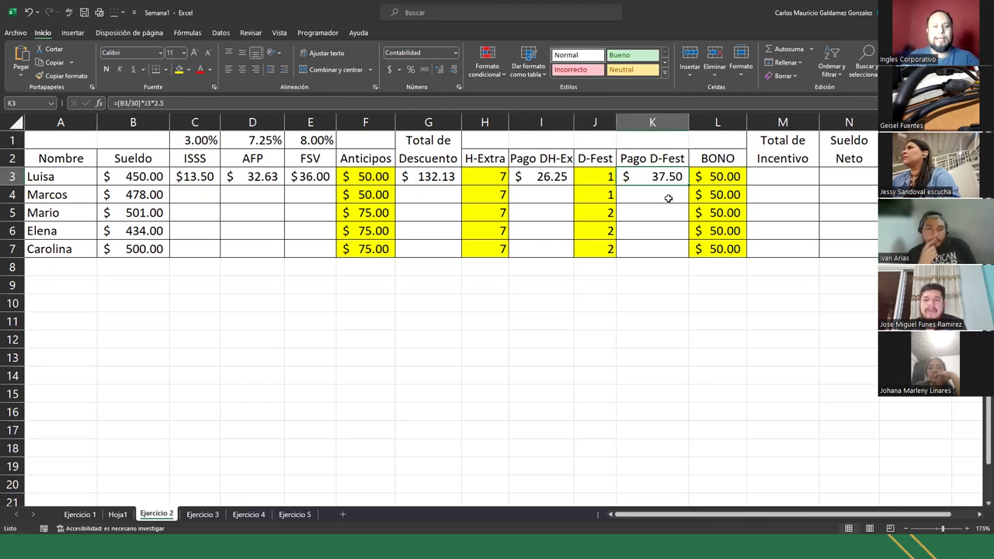
pyautogui.press('F2')
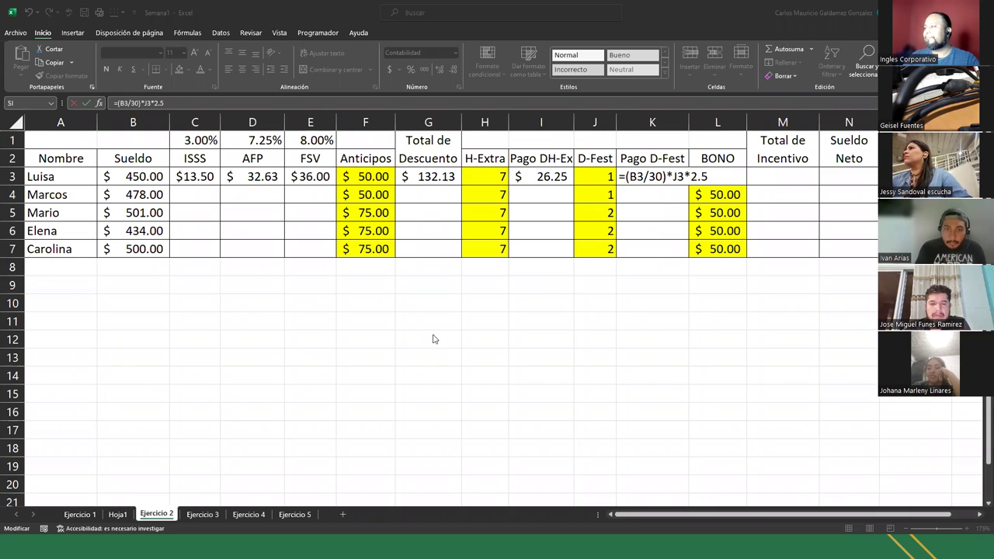
pyautogui.click(723, 177)
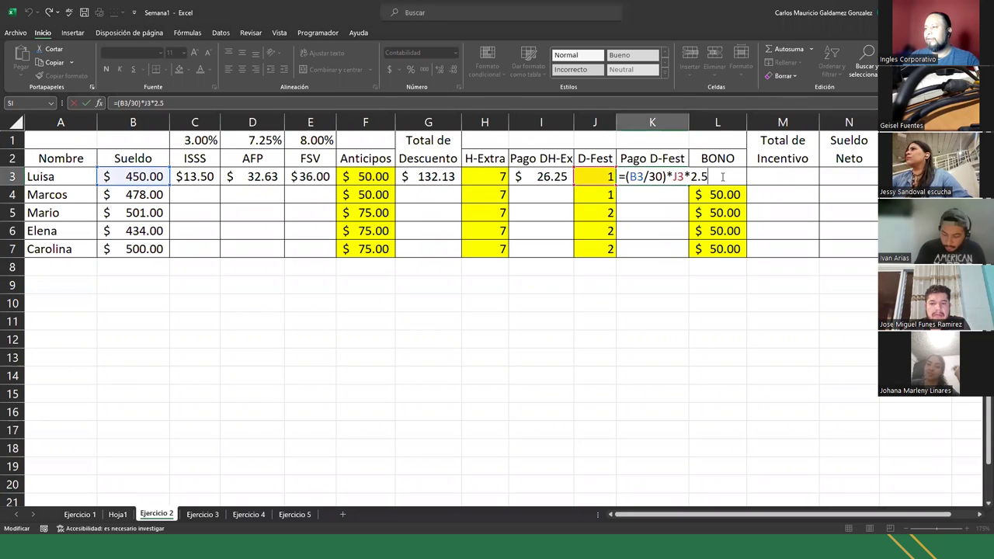
pyautogui.click(722, 177)
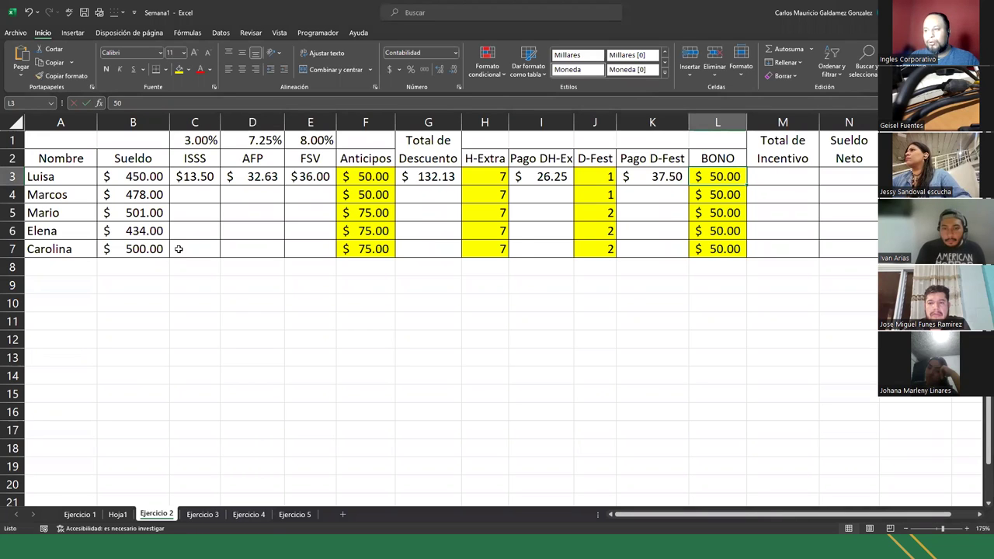
# - Review which row 3 amounts feed Total de Incentivo and Sueldo Neto, including overtime, holiday pay, bonus, salary and deductions, and re-examine the K3 formula
pyautogui.moveTo(784, 177); pyautogui.dragTo(787, 244)
pyautogui.click(783, 176)
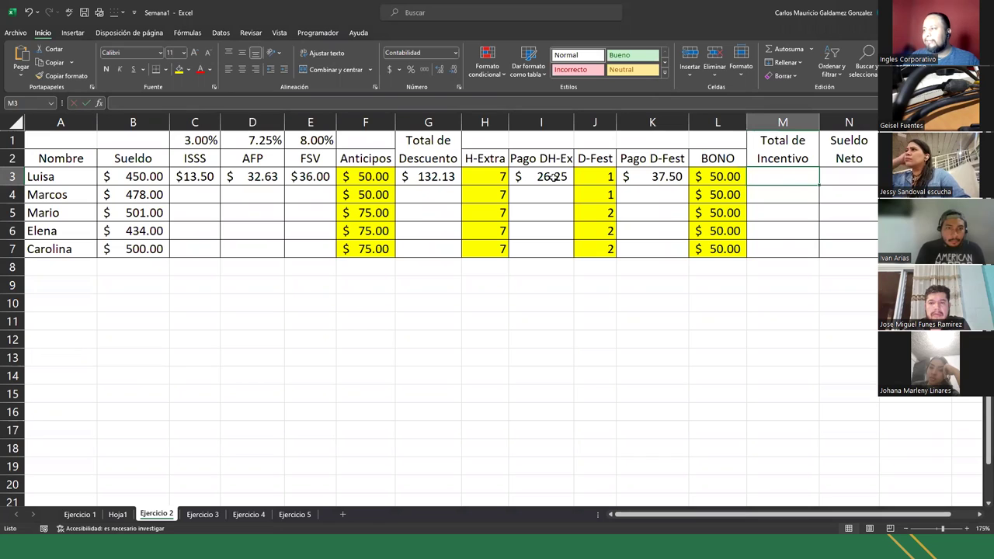
pyautogui.click(544, 178)
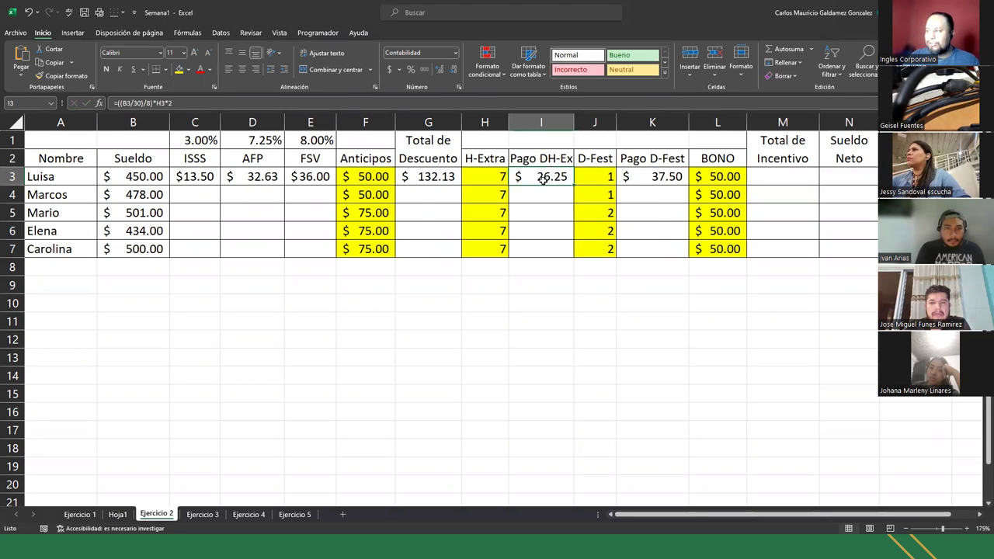
pyautogui.click(657, 178)
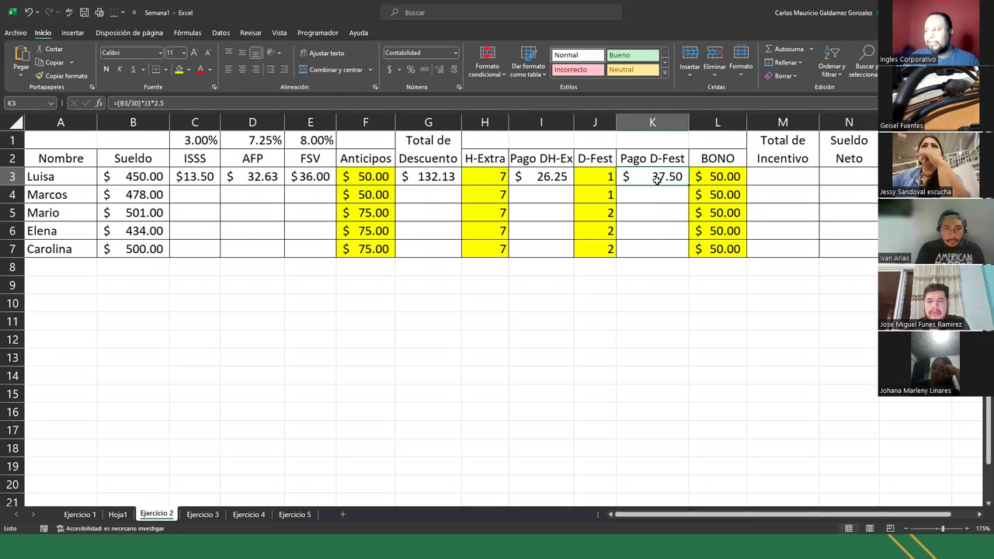
pyautogui.click(728, 177)
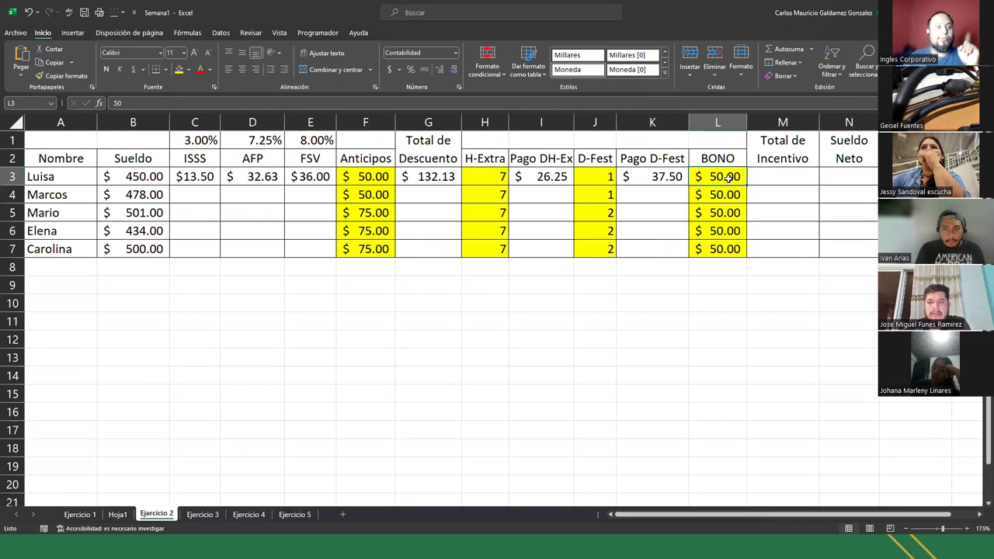
pyautogui.click(850, 176)
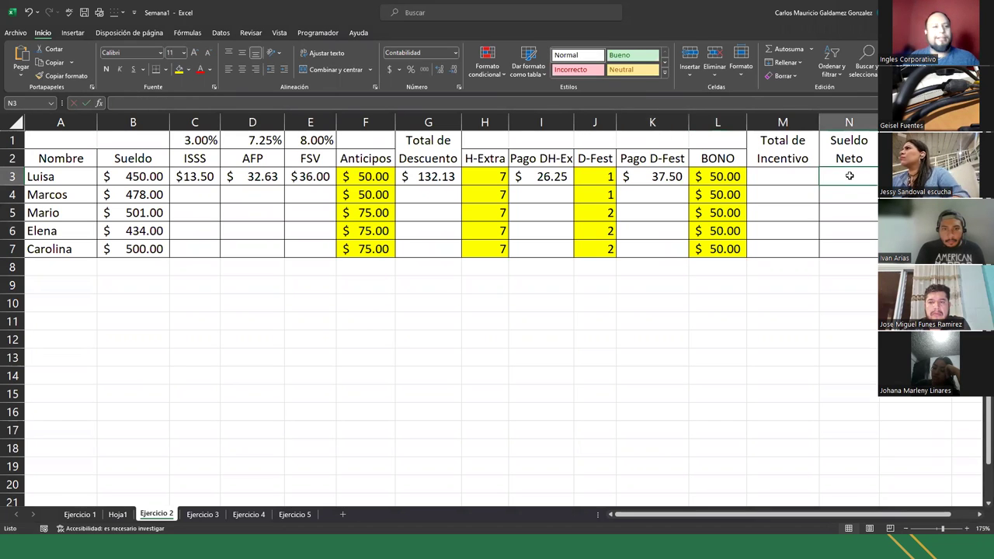
pyautogui.click(149, 177)
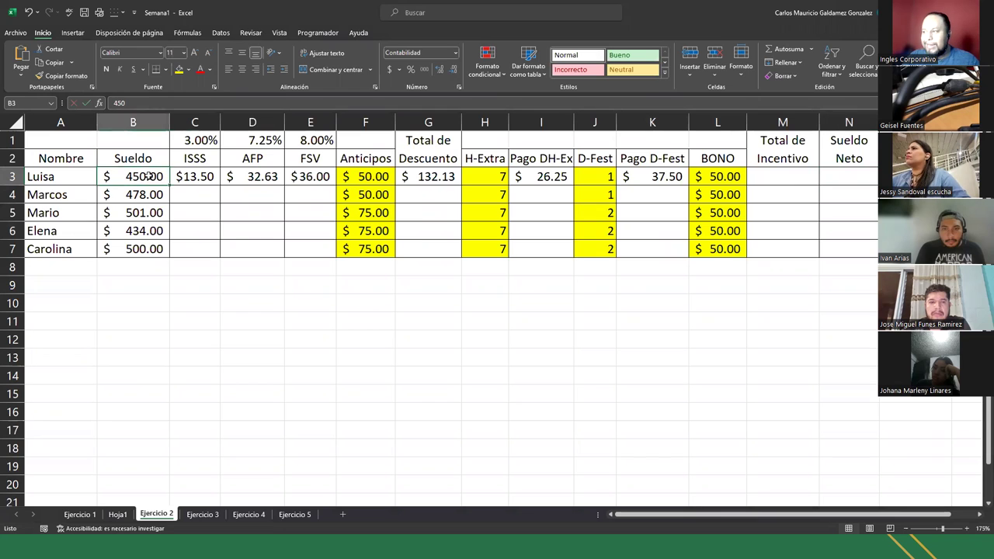
pyautogui.click(448, 178)
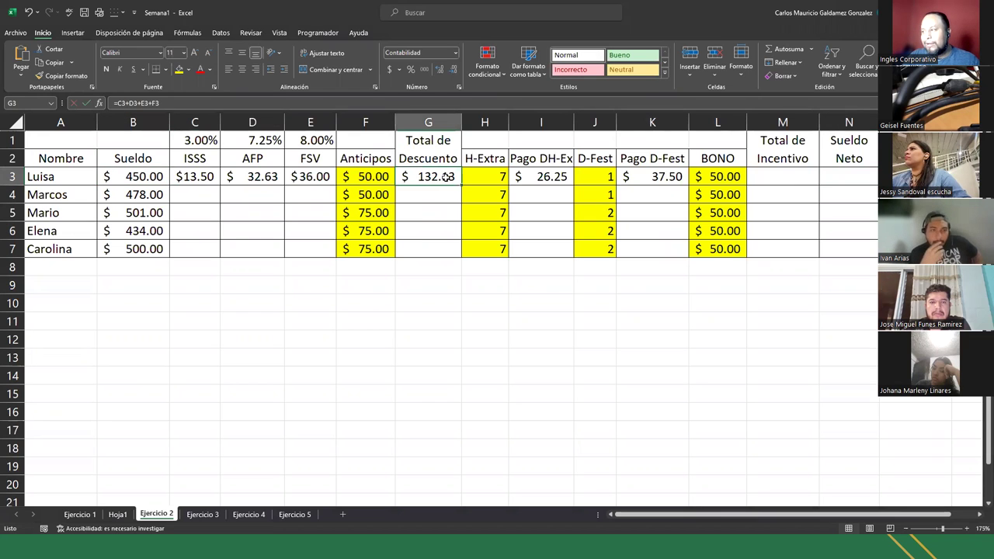
pyautogui.click(774, 179)
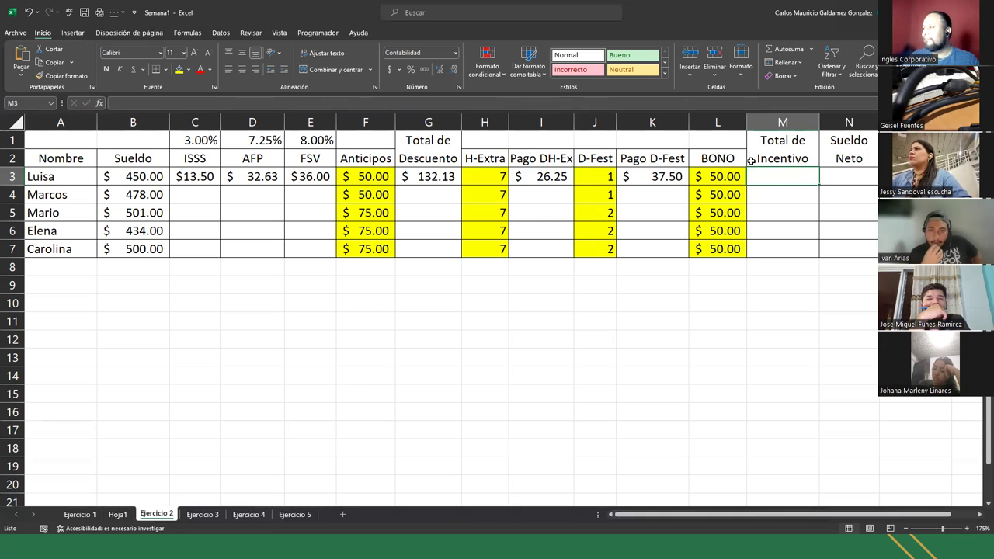
pyautogui.doubleClick(642, 176)
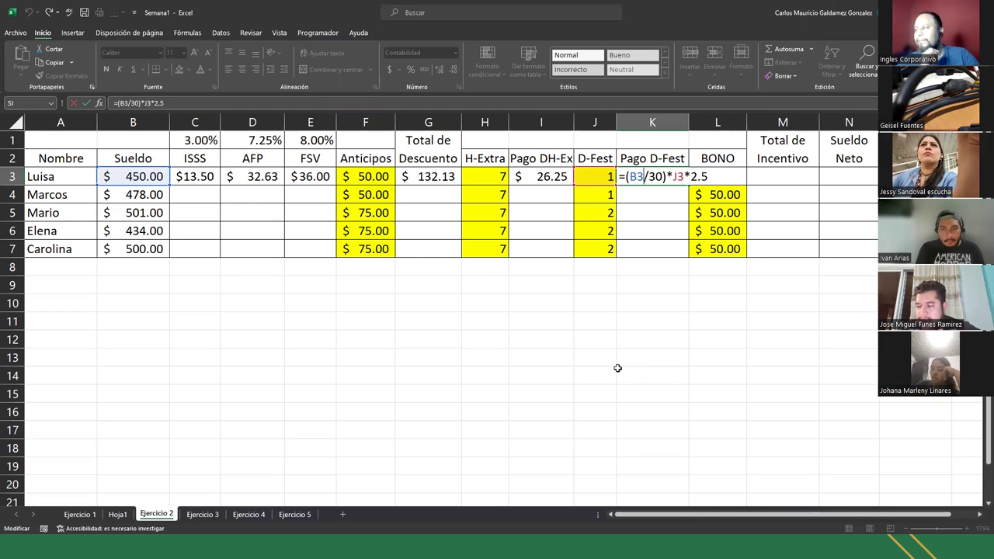
pyautogui.press('Tab')
pyautogui.press('Tab')
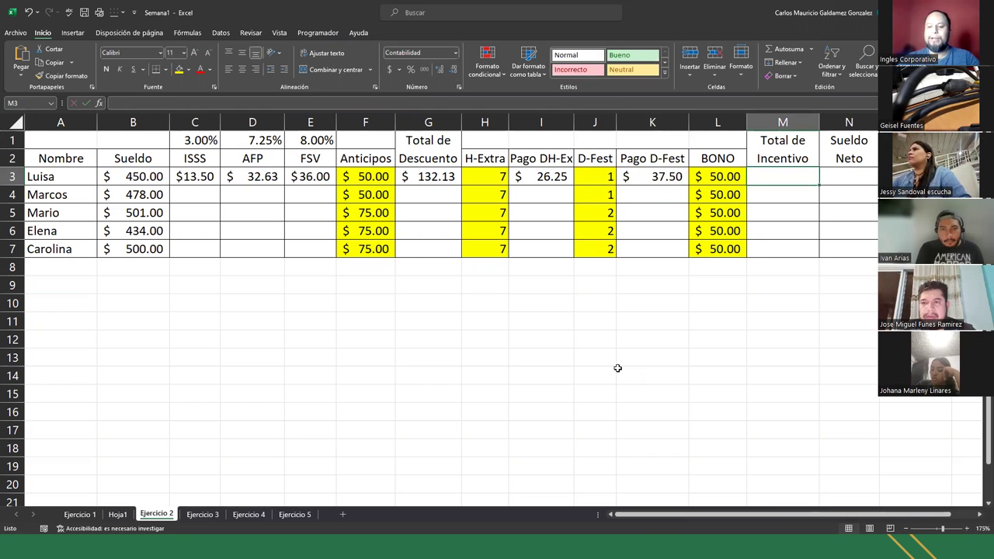
# - Enter the total incentive formula =I3+K3+L3 in cell M3, adding overtime pay, holiday pay and bonus
pyautogui.press('Left')
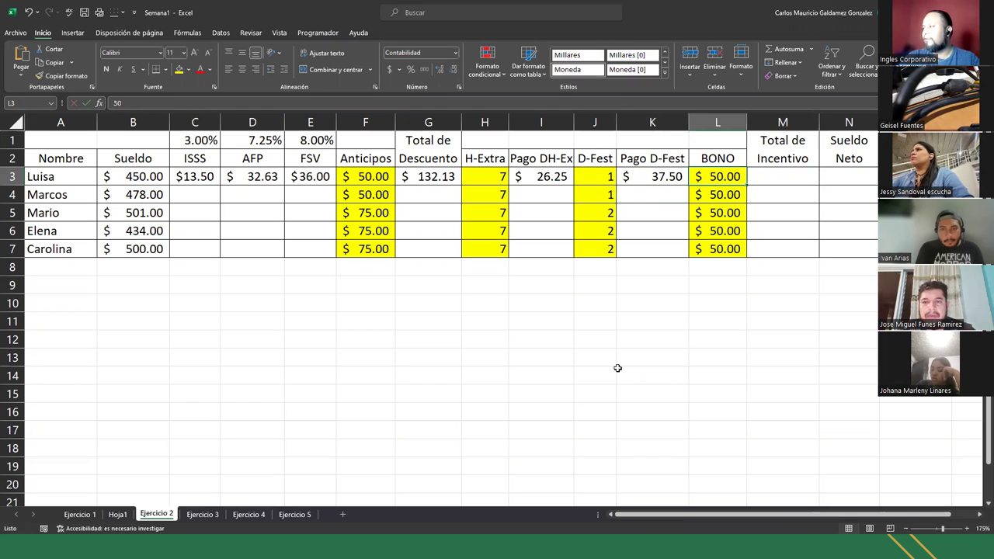
pyautogui.press('Right')
pyautogui.write('=')
pyautogui.press('Left')
pyautogui.press('Left')
pyautogui.press('Left')
pyautogui.press('Left')
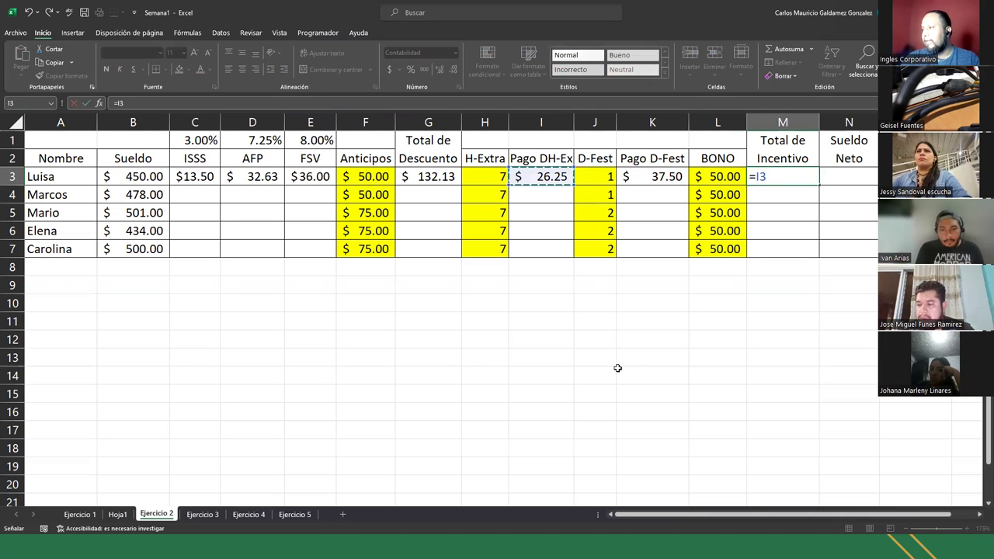
pyautogui.write('+')
pyautogui.press('Left')
pyautogui.press('Left')
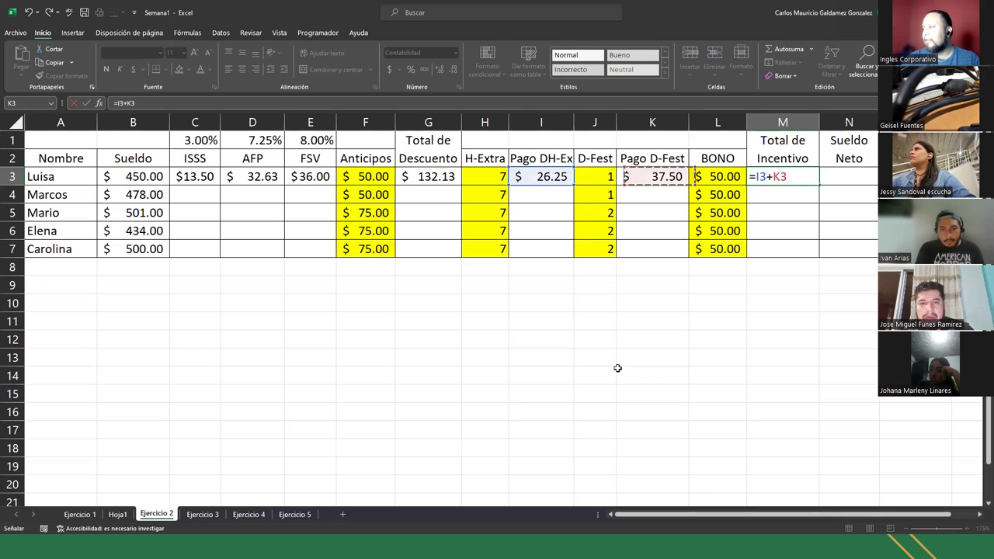
pyautogui.write('+')
pyautogui.press('Left')
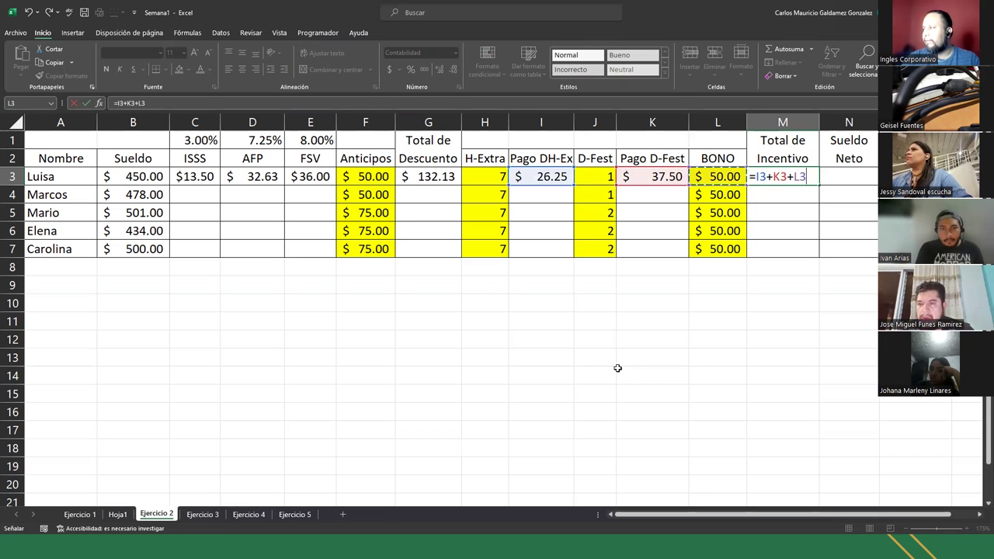
pyautogui.hotkey('ctrl', 'Return')
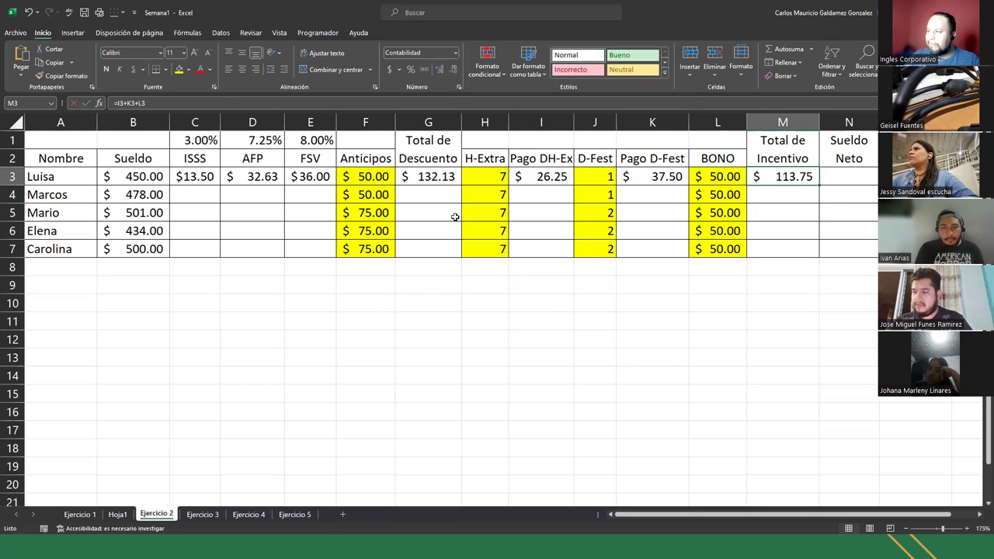
# - Enter the net salary formula =B3-G3+M3 in cell N3, subtracting total deductions from the salary and adding total incentives
pyautogui.click(437, 184)
pyautogui.click(783, 172)
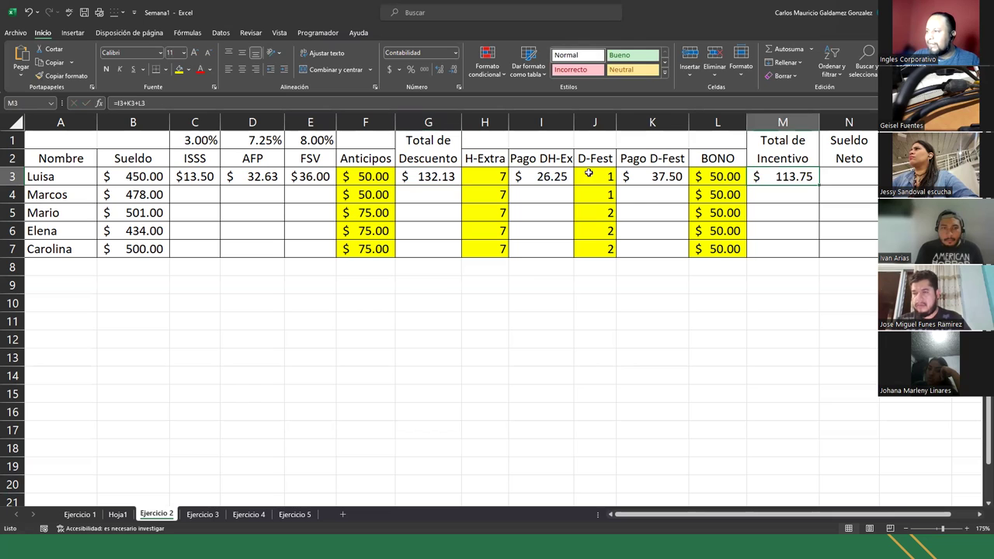
pyautogui.click(439, 177)
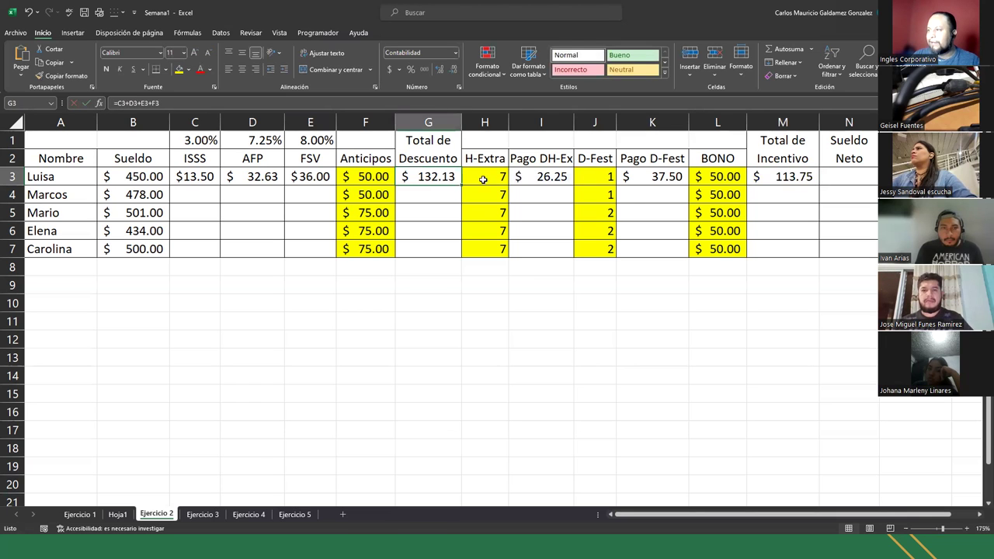
pyautogui.click(771, 180)
pyautogui.click(844, 178)
pyautogui.write('=')
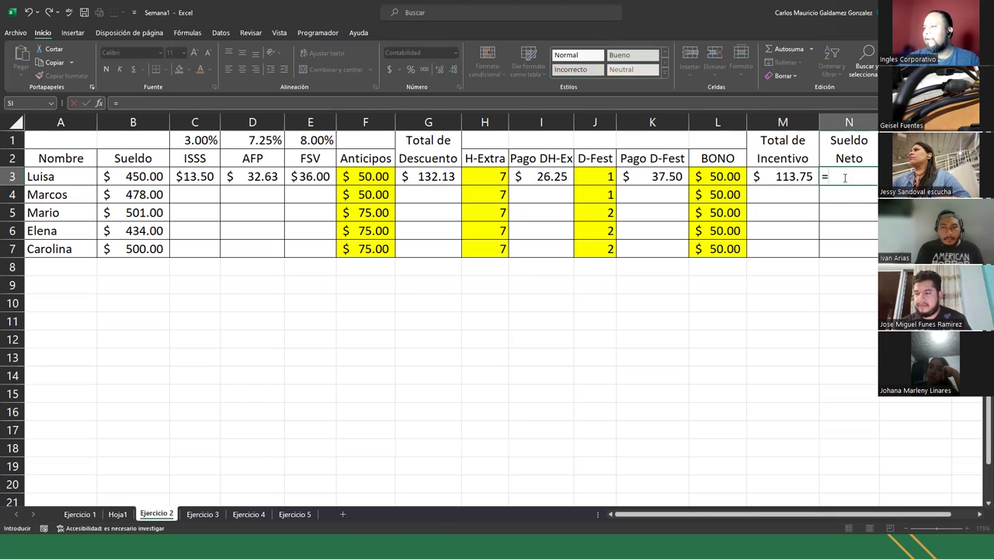
pyautogui.press('Left')
pyautogui.press('Left')
pyautogui.press('Left')
pyautogui.press('Left')
pyautogui.press('Left')
pyautogui.press('Left')
pyautogui.press('Left')
pyautogui.press('Left')
pyautogui.press('Left')
pyautogui.press('Left')
pyautogui.press('Left')
pyautogui.press('Left')
pyautogui.write('-')
pyautogui.press('Left')
pyautogui.press('Left')
pyautogui.press('Left')
pyautogui.press('Left')
pyautogui.press('Left')
pyautogui.press('Left')
pyautogui.press('Left')
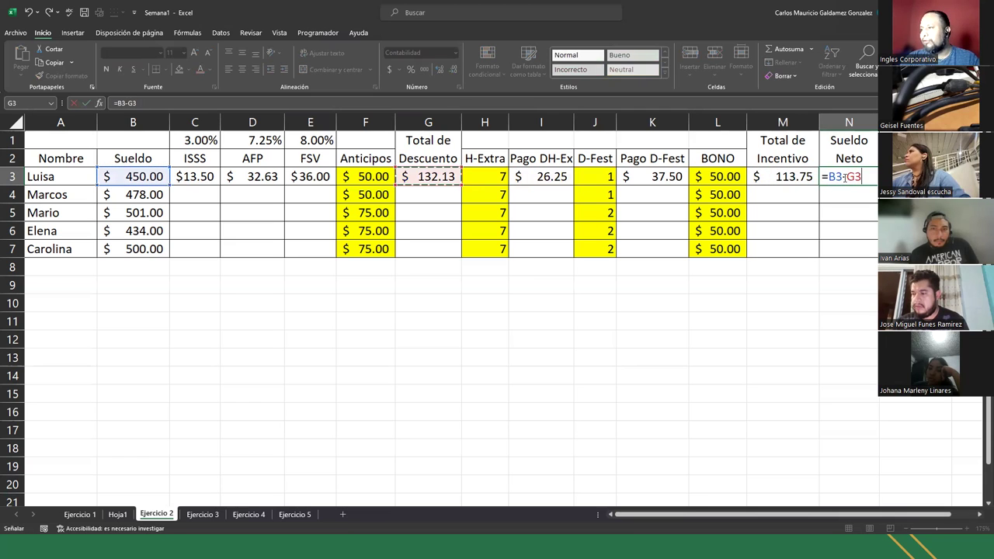
pyautogui.write('+')
pyautogui.press('Left')
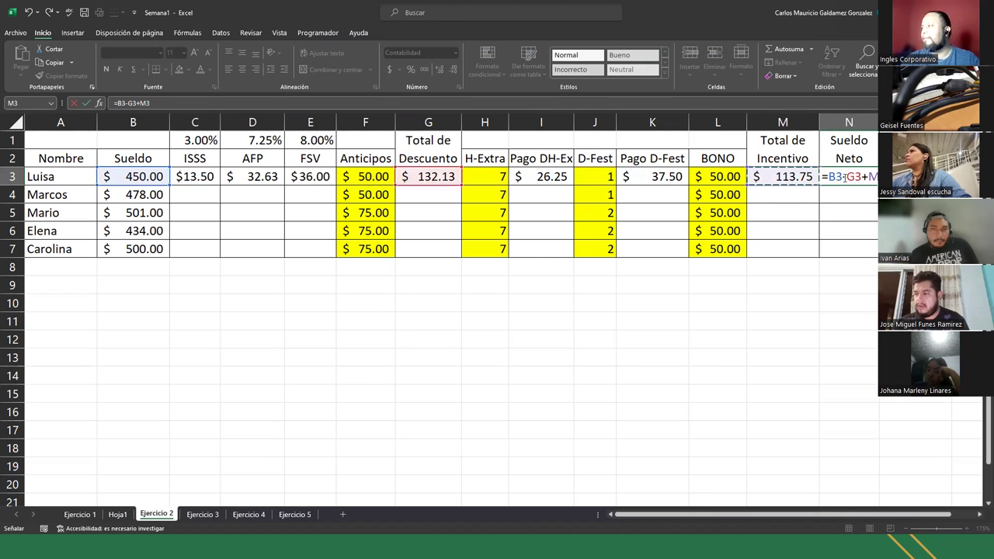
pyautogui.press('Return')
pyautogui.click(844, 177)
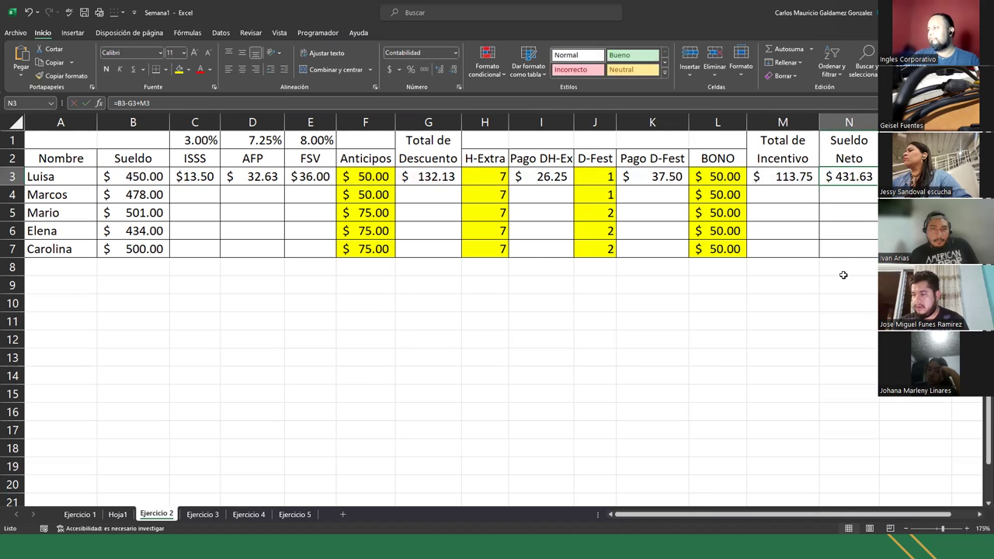
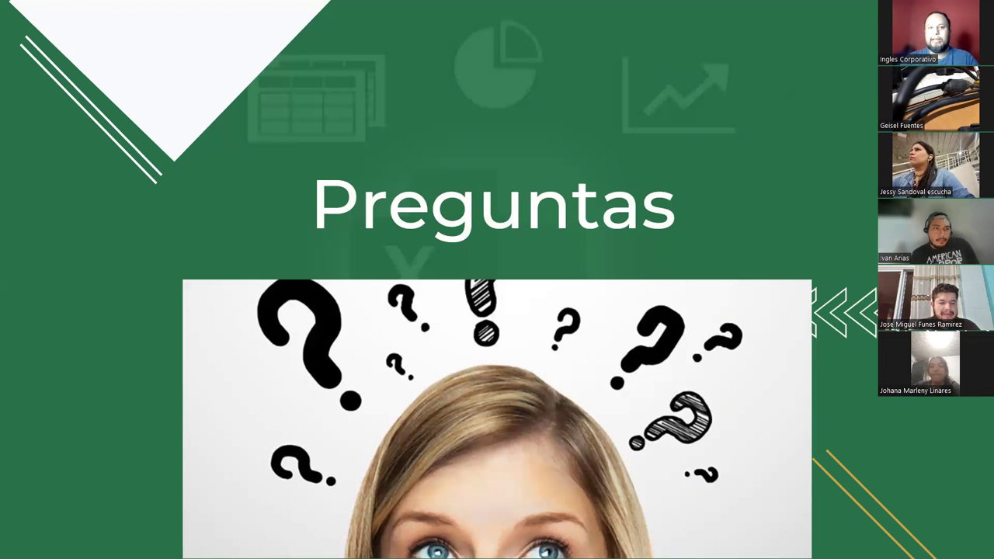
# - Switch from the slides back to the Excel workbook, cancel the open edit of the M3 formula and select E3:H7
pyautogui.moveTo(33, 69)
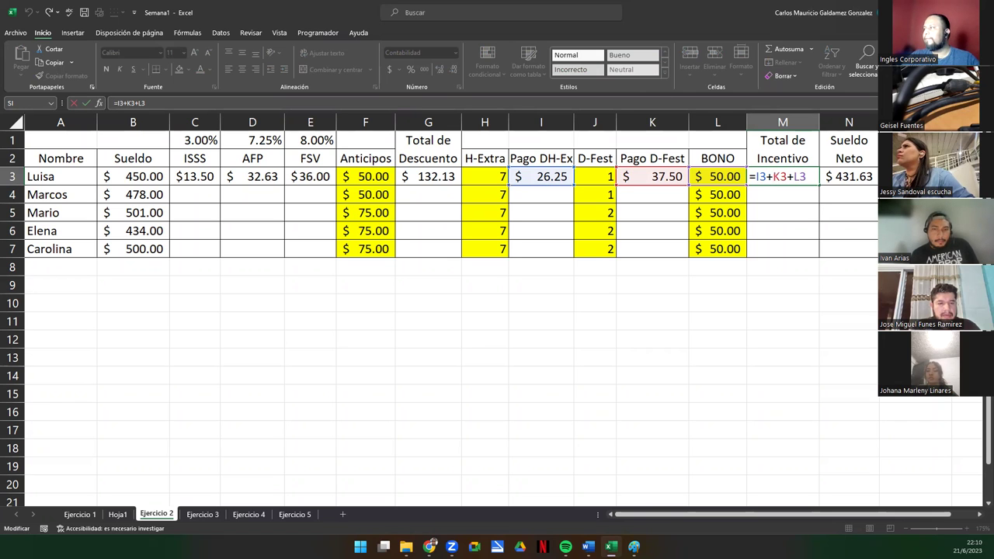
pyautogui.click(905, 11)
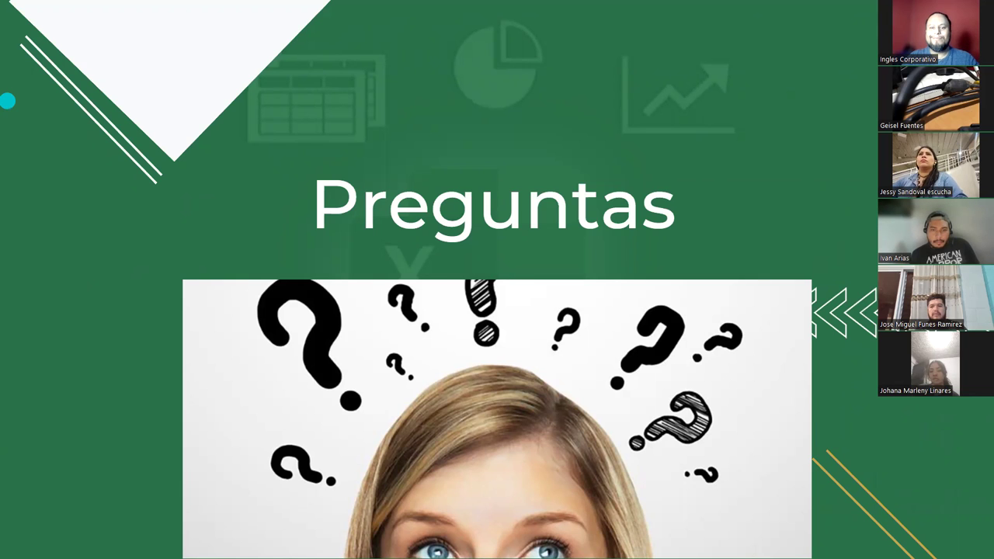
pyautogui.hotkey('alt', 'Tab')
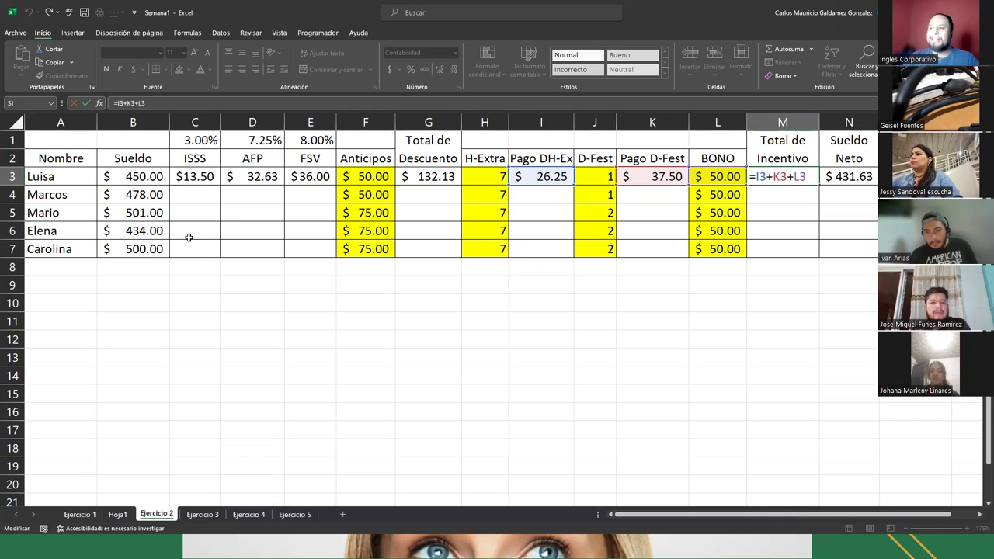
pyautogui.moveTo(259, 176); pyautogui.dragTo(474, 252)
pyautogui.press('Escape')
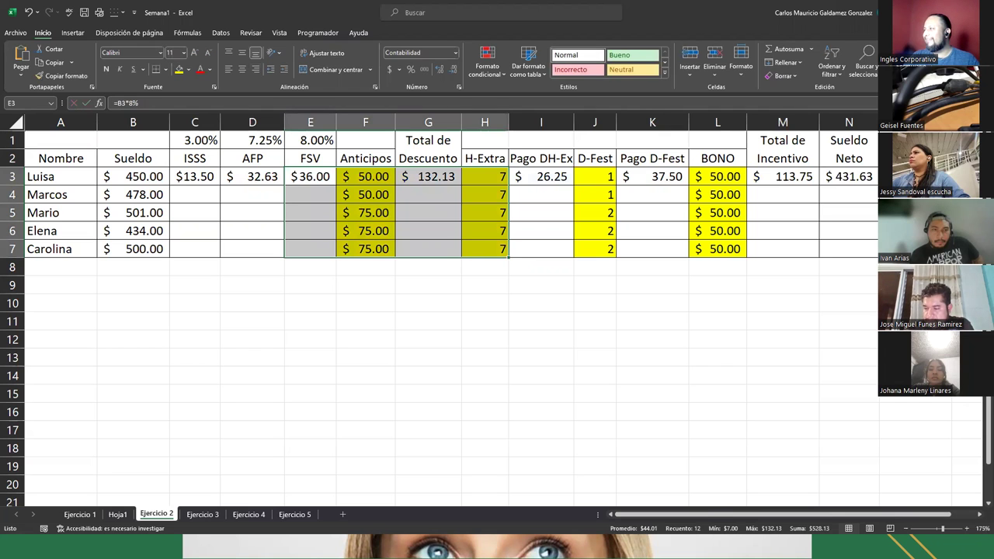
# - Switch to the slide presentation and advance from the Preguntas slide to the Conclusiones slide
pyautogui.hotkey('alt', 'Tab')
pyautogui.press('Right')
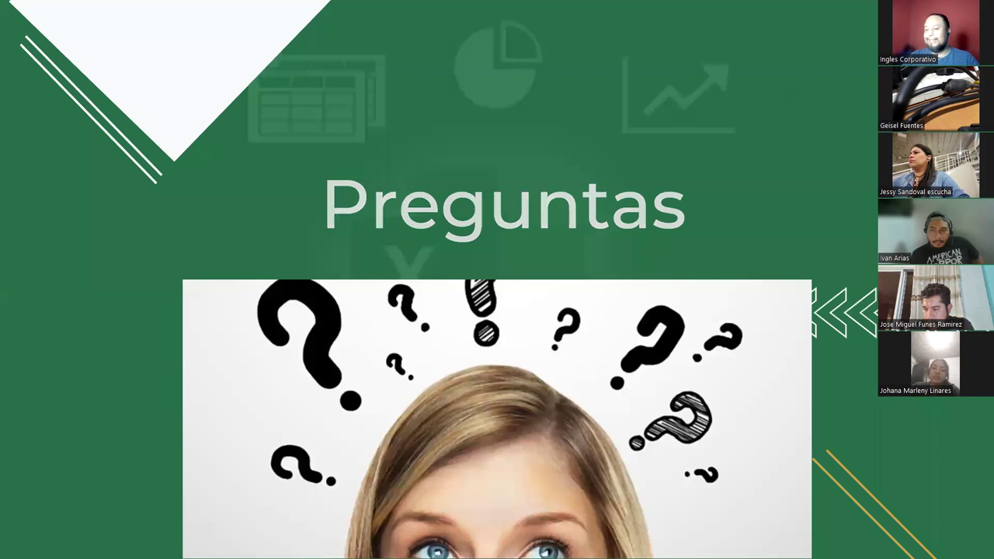
pyautogui.press('Right')
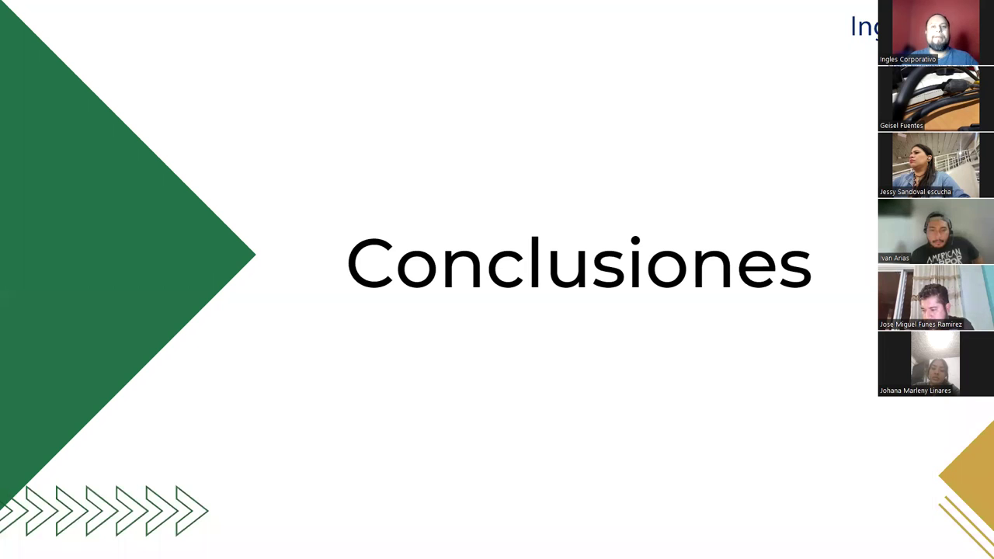